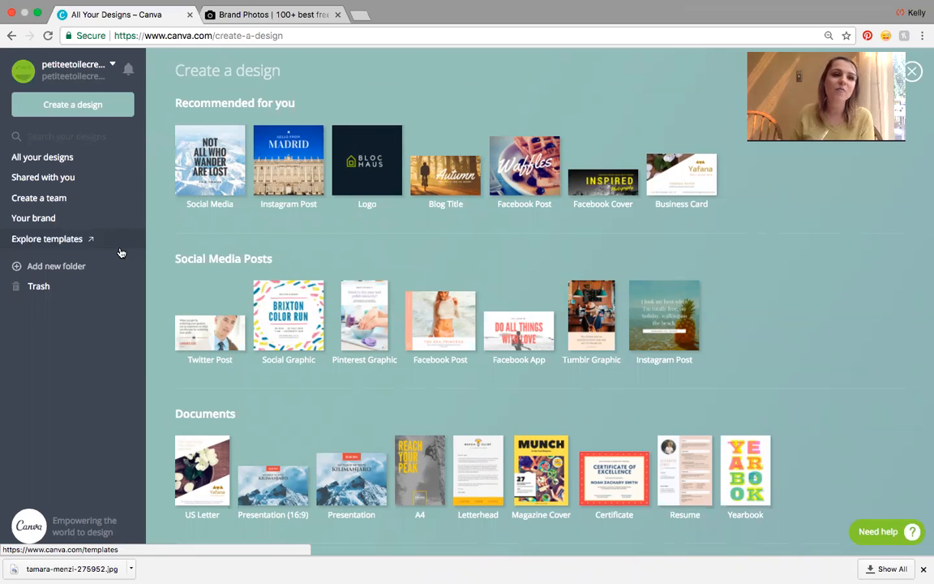
- Open the brand kit and review its color palette, logo and uploaded fonts
left_click(91, 218)
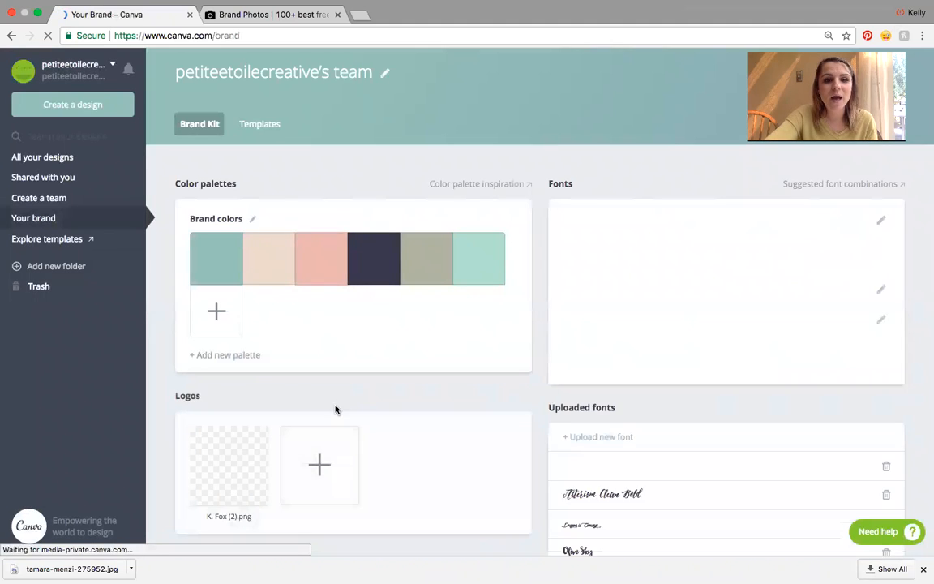
scroll(336, 410, "down", 3)
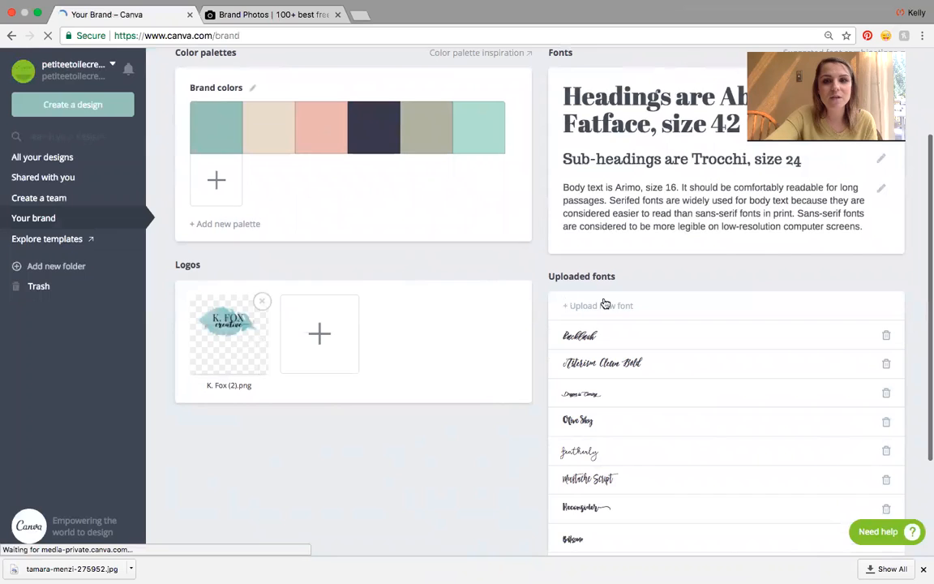
scroll(623, 401, "down", 3)
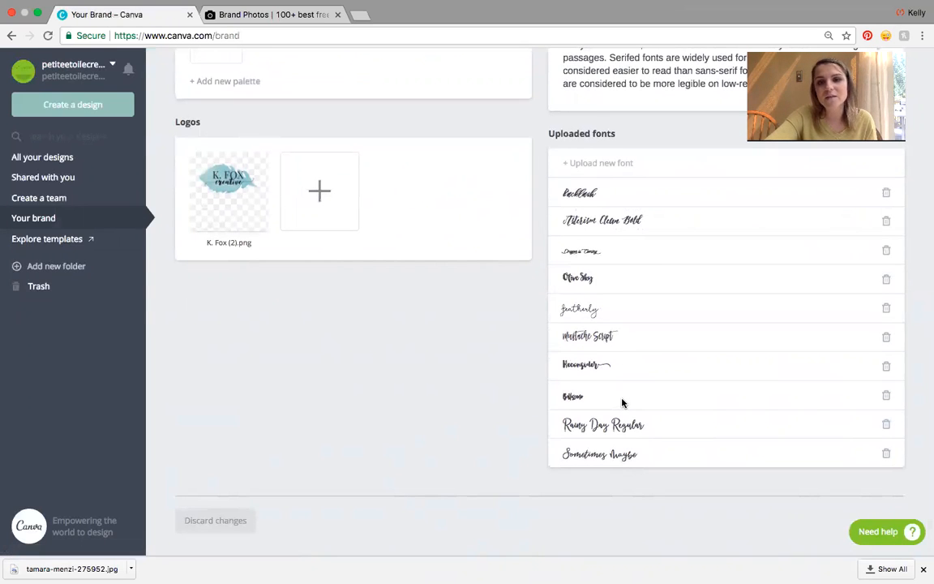
scroll(622, 404, "down", 1)
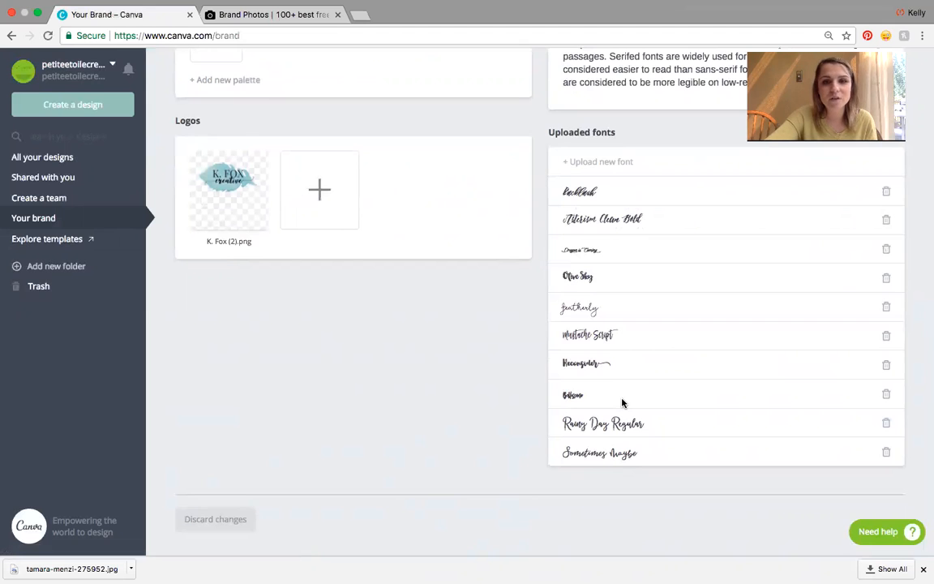
scroll(623, 403, "up", 5)
scroll(622, 403, "down", 5)
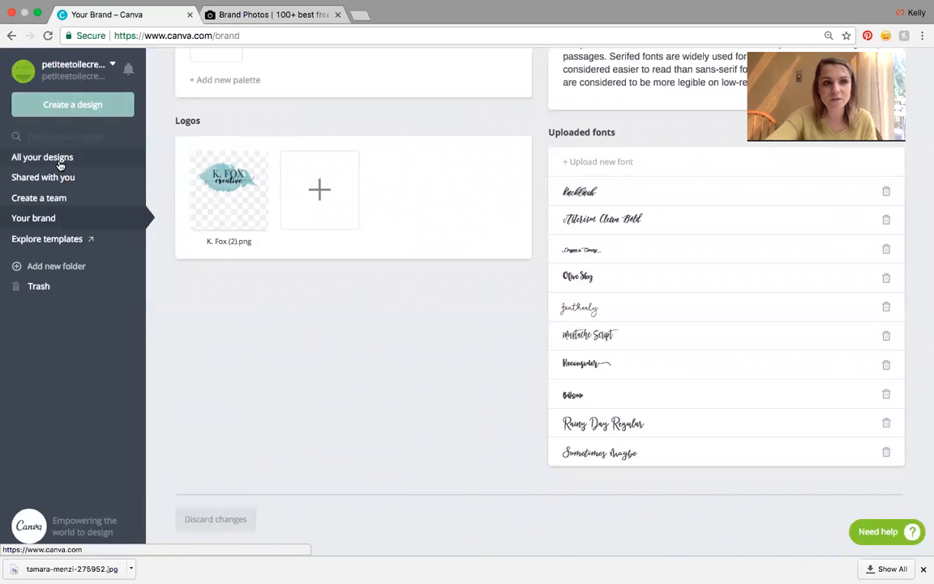
- Browse the template marketplace's categories and return to the full list of design types
left_click(53, 245)
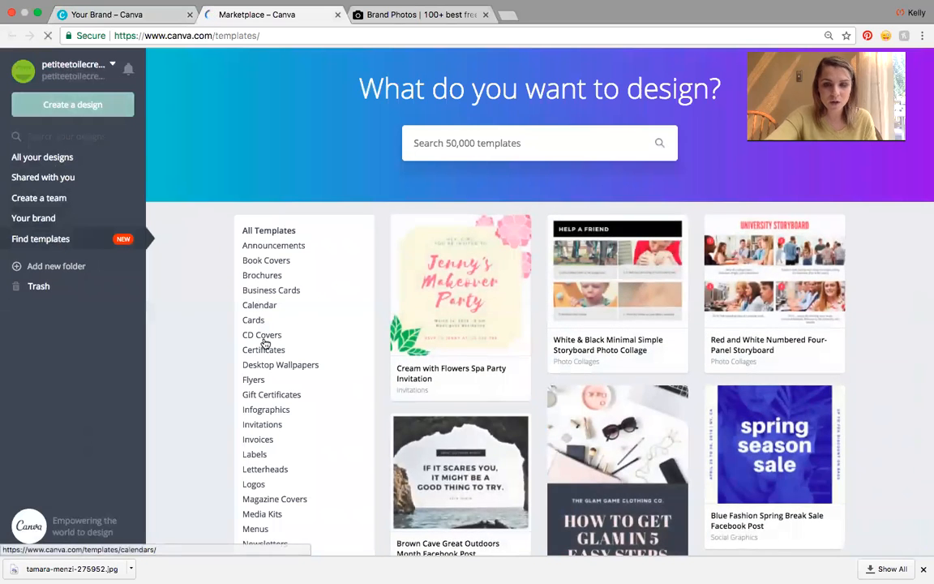
scroll(265, 343, "down", 5)
scroll(264, 343, "down", 2)
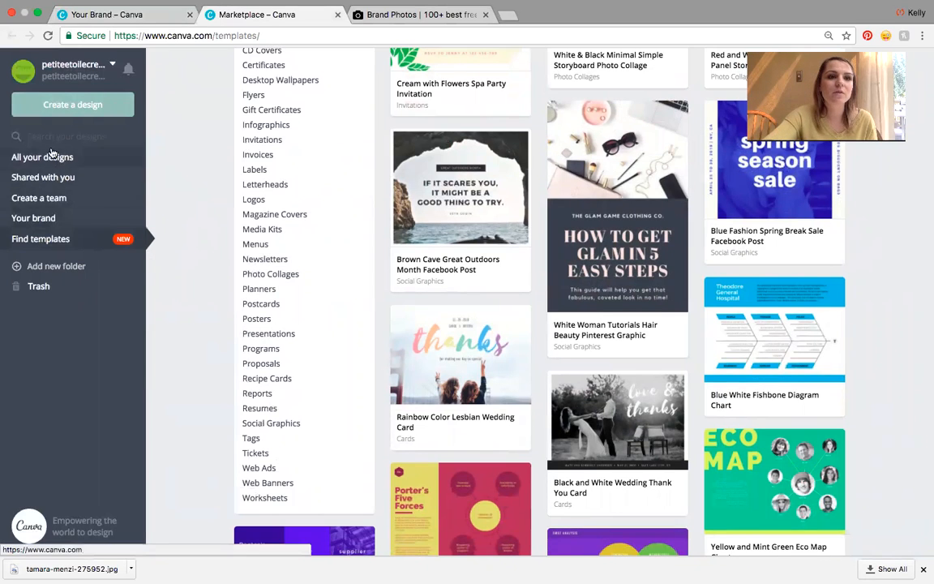
left_click(77, 109)
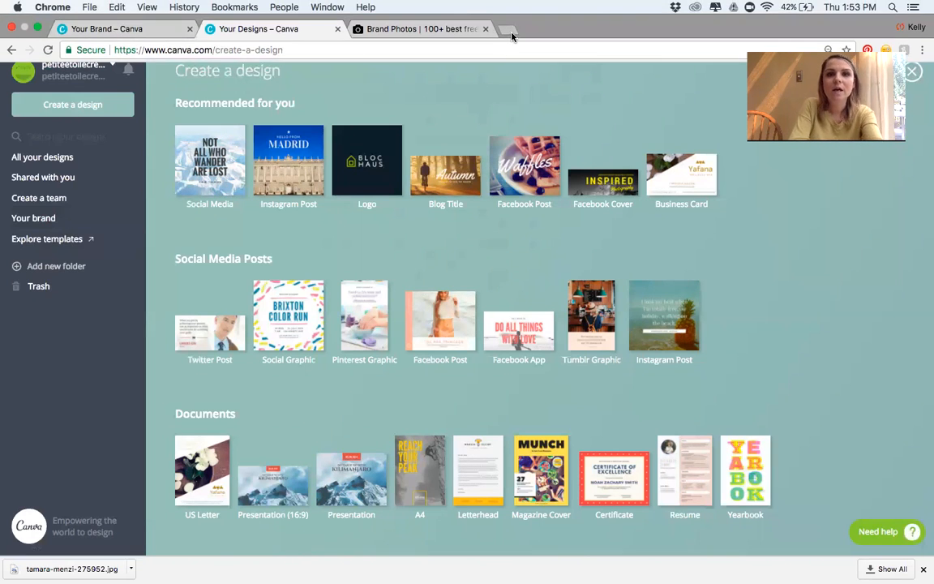
- Open kfoxcreative.com in a new browser tab and view its Social Stardom Playbook page
left_click(511, 30)
type("kfoxcreative.com")
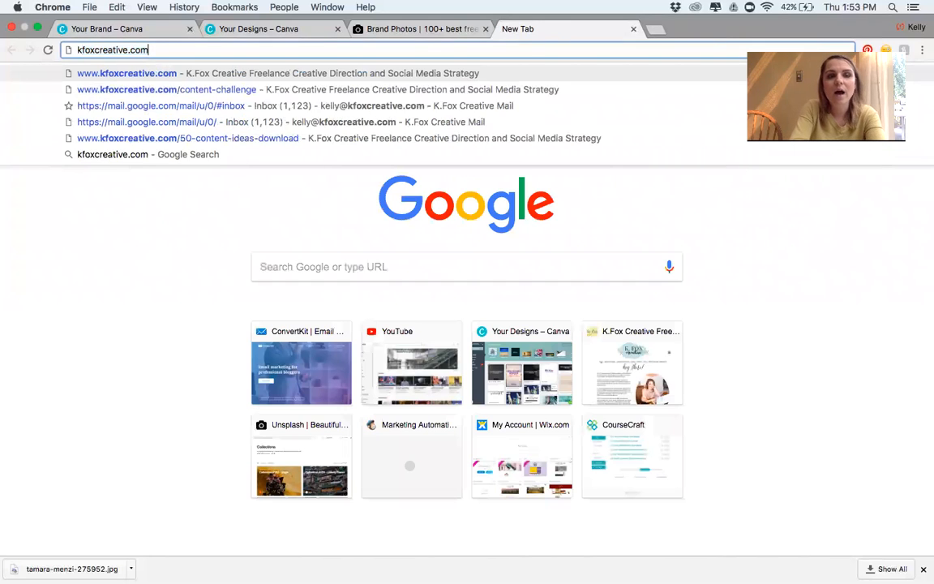
key("Return")
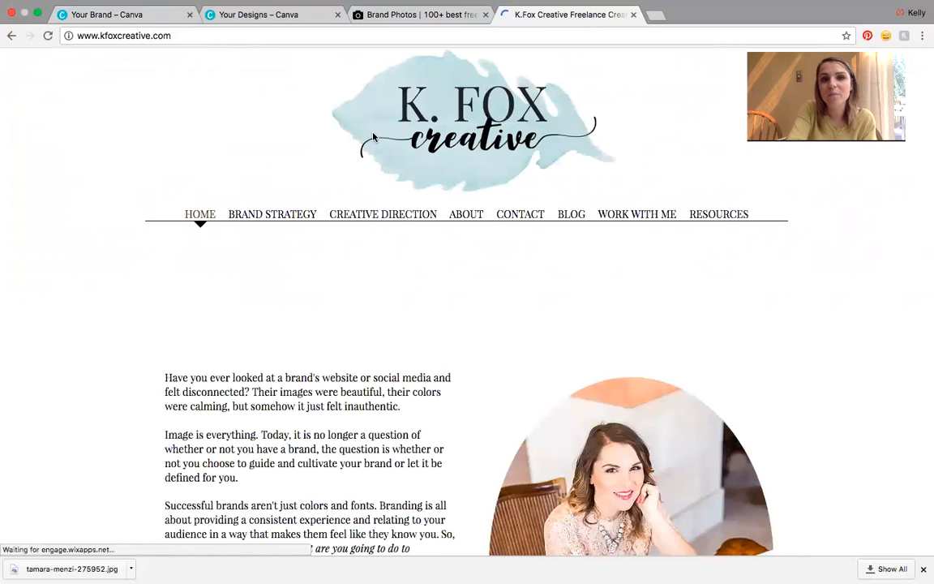
mouse_move(639, 216)
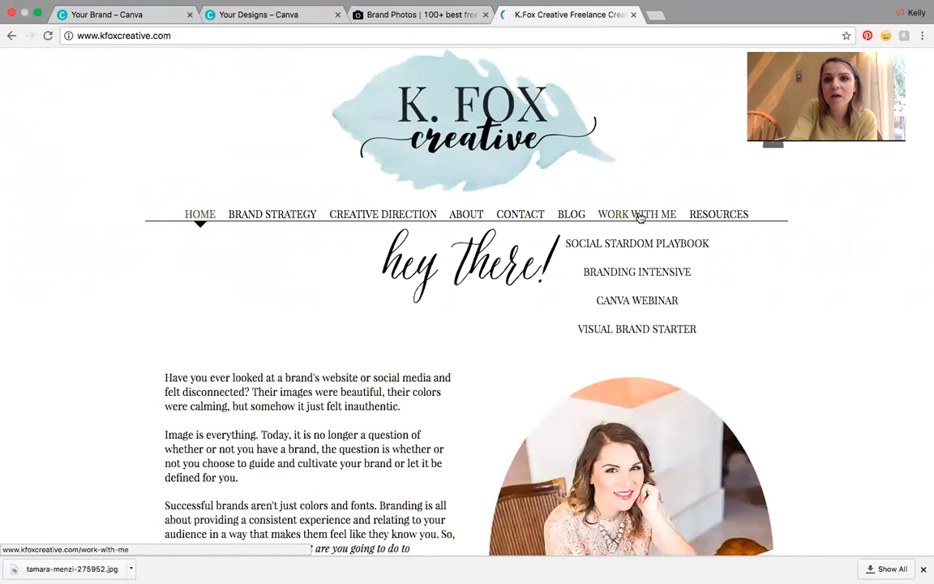
left_click(642, 244)
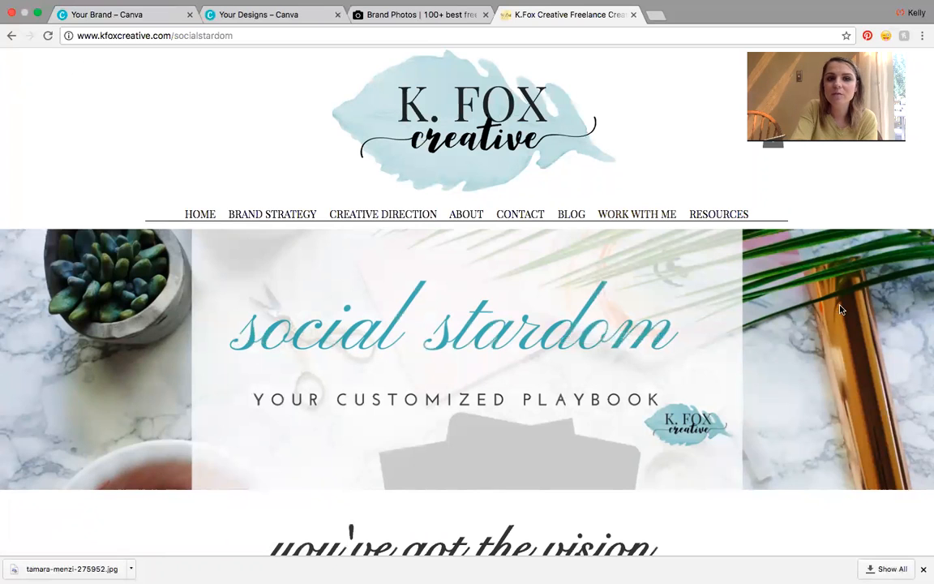
- View the Branding Intensive page and the Visual Brand Starter page of the site
mouse_move(624, 216)
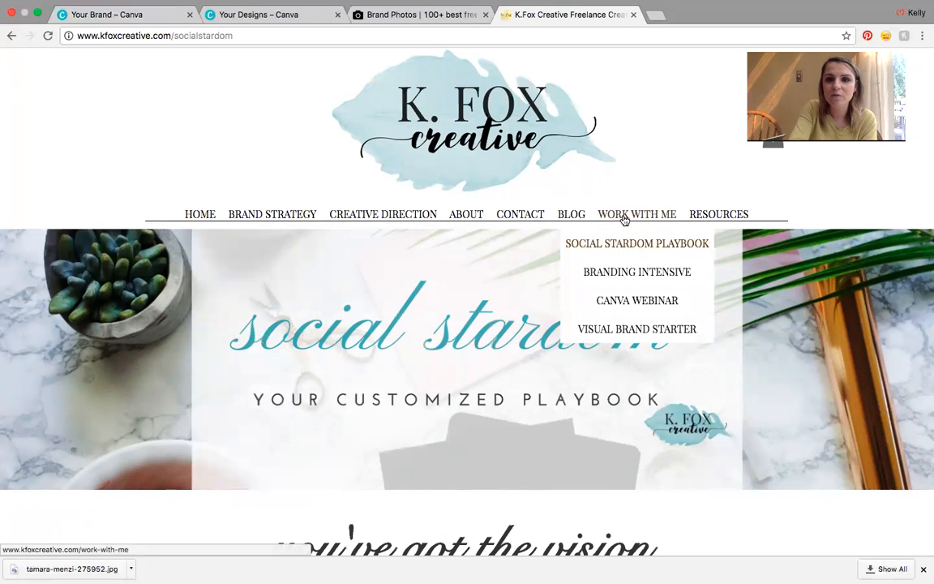
left_click(624, 273)
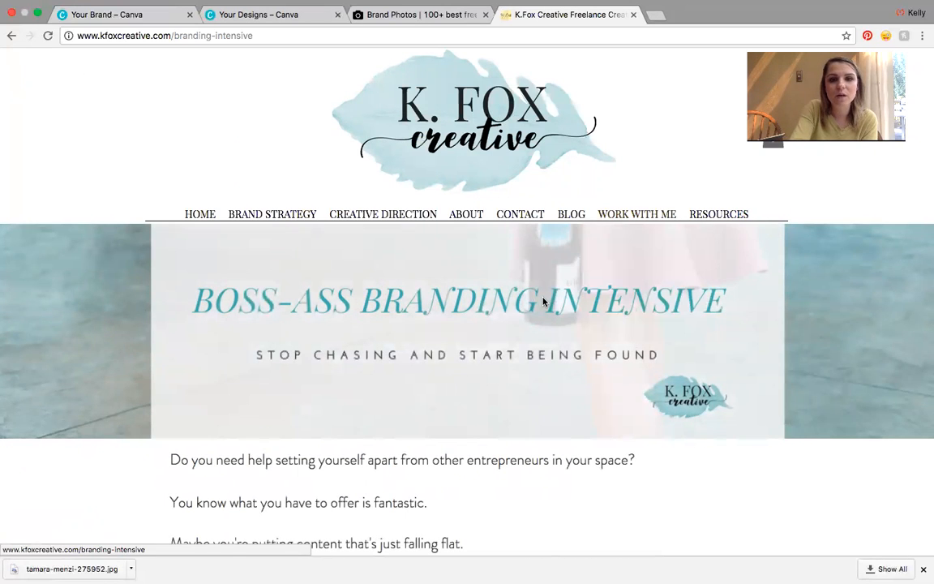
mouse_move(617, 217)
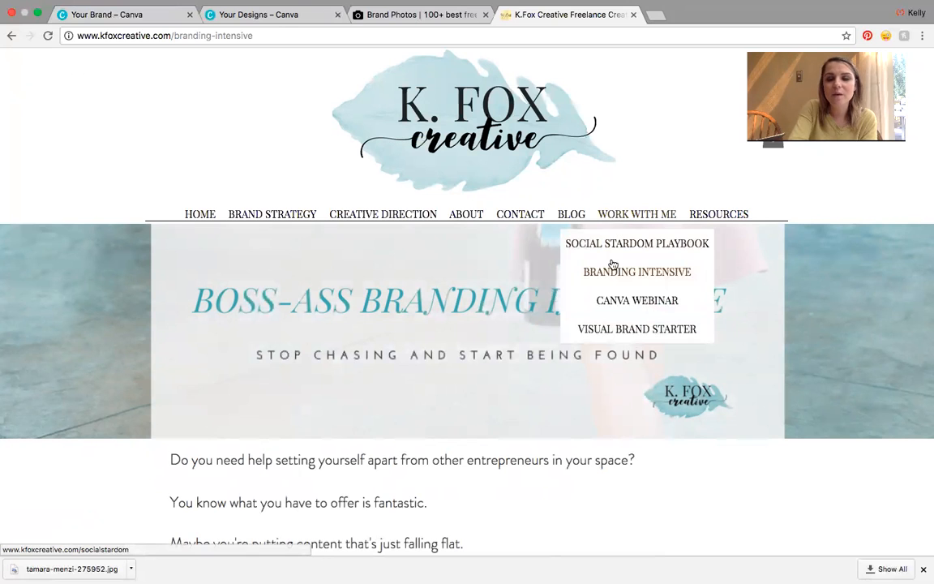
left_click(615, 332)
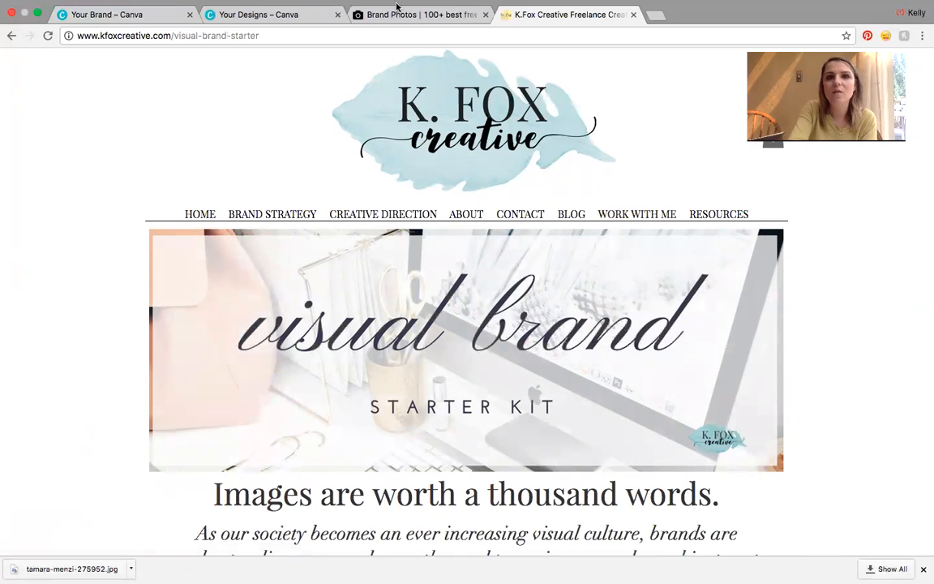
- Return to Canva and show the brand kit's color palettes and fonts again
left_click(275, 28)
left_click(130, 31)
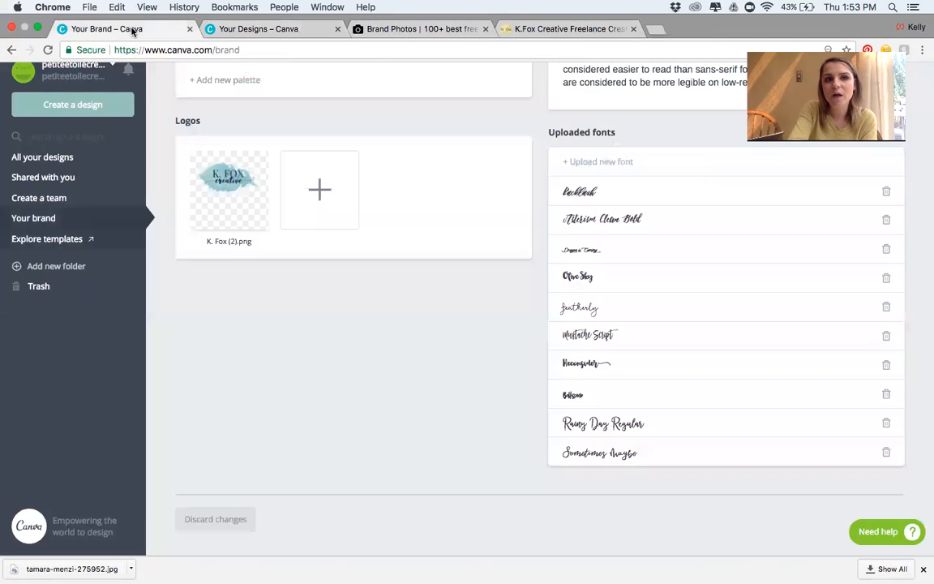
left_click(240, 30)
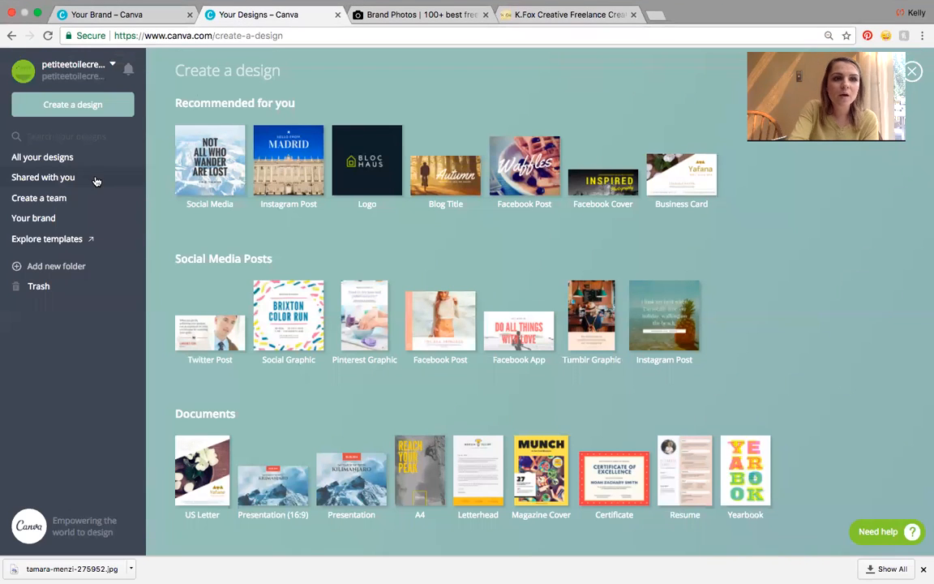
left_click(77, 221)
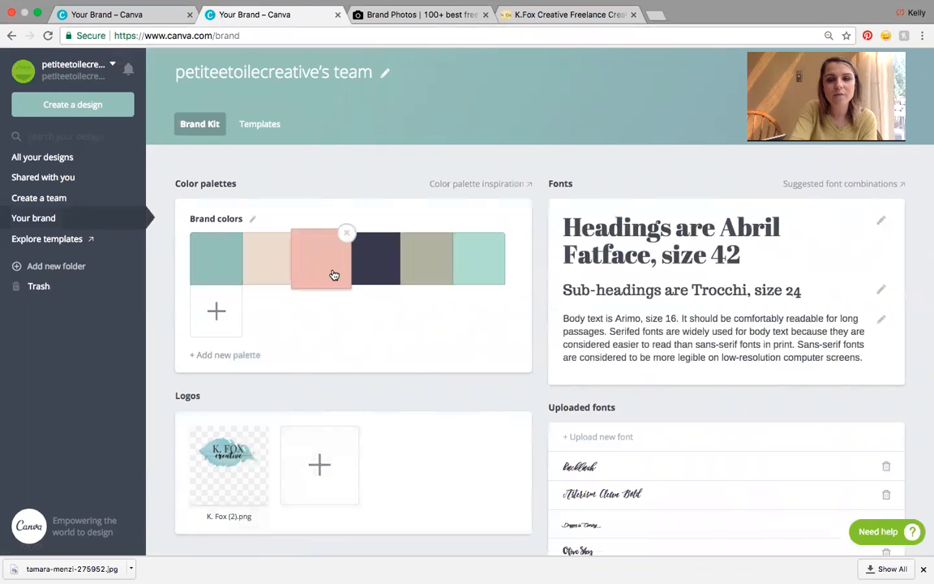
- Browse all saved designs, look at the "you deserve the world." design and close it
left_click(80, 161)
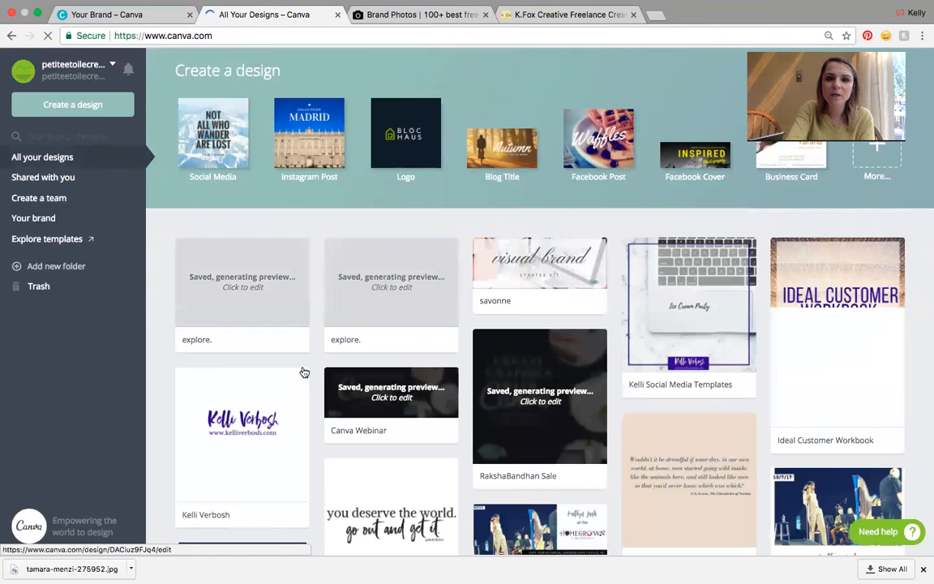
scroll(304, 372, "down", 2)
scroll(303, 372, "down", 3)
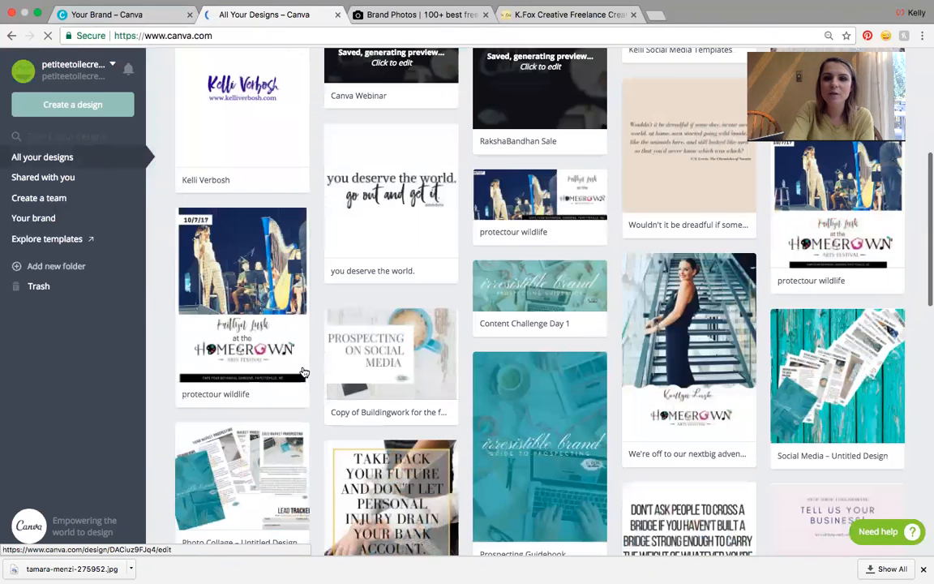
left_click(394, 219)
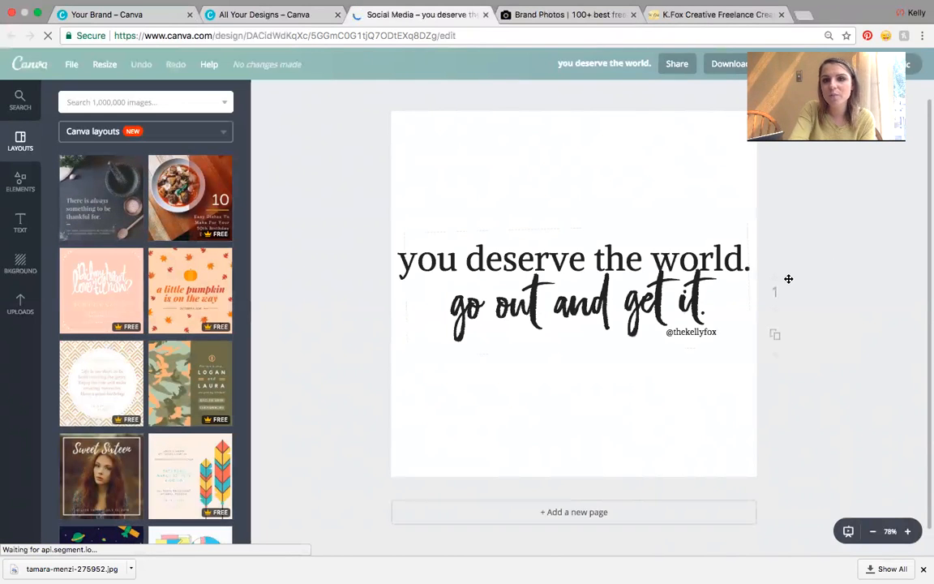
left_click(485, 15)
- Open the multi-page social media design about personal injury, look through its pages and close it
scroll(409, 327, "down", 3)
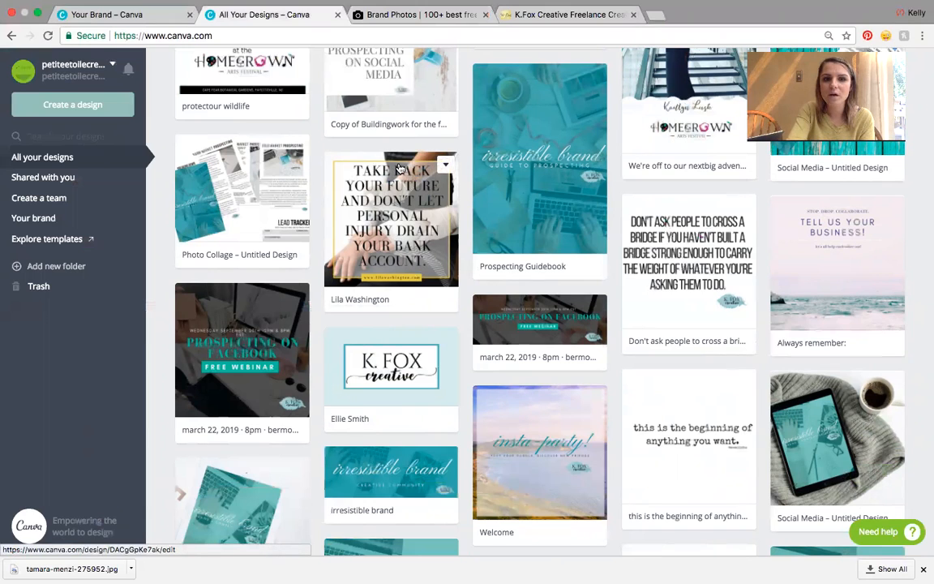
left_click(392, 208)
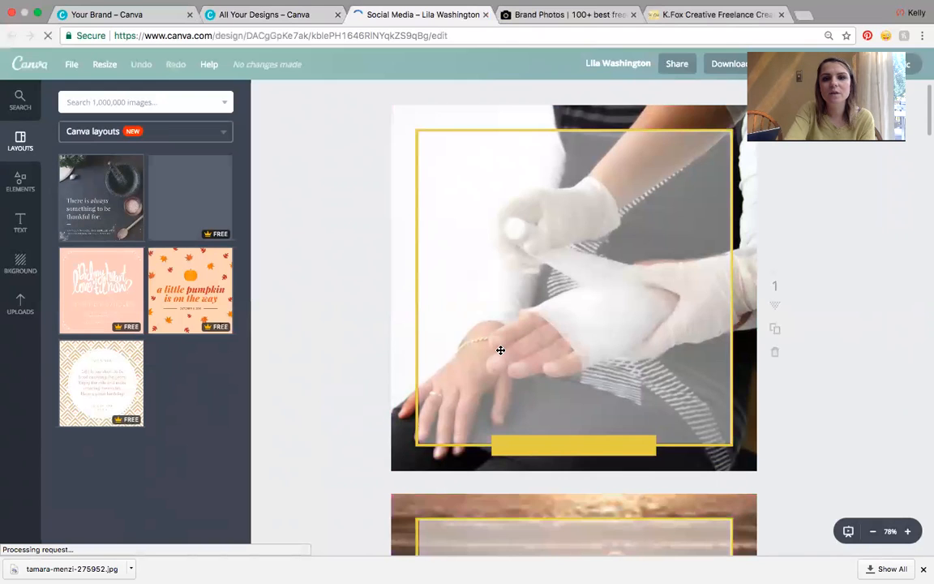
scroll(500, 351, "down", 1)
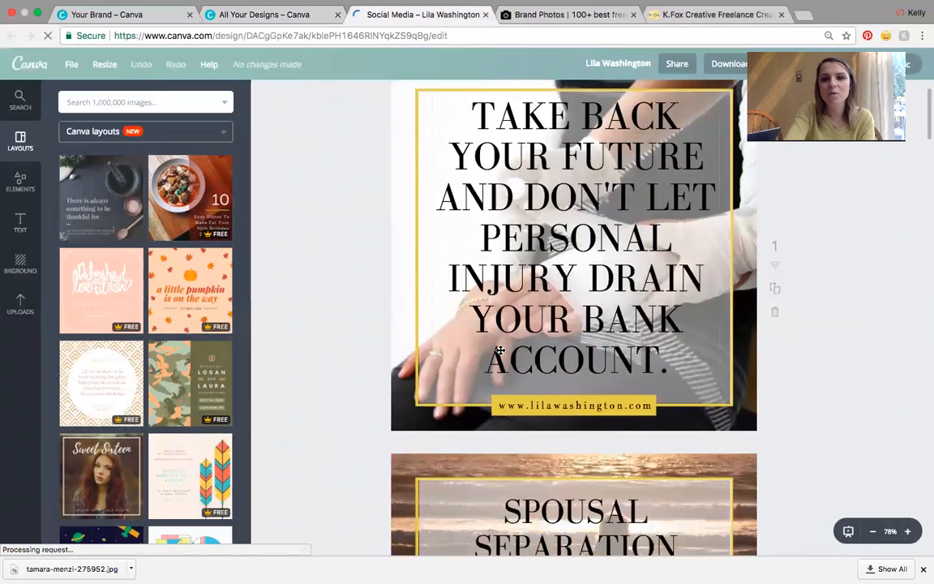
scroll(500, 350, "down", 1)
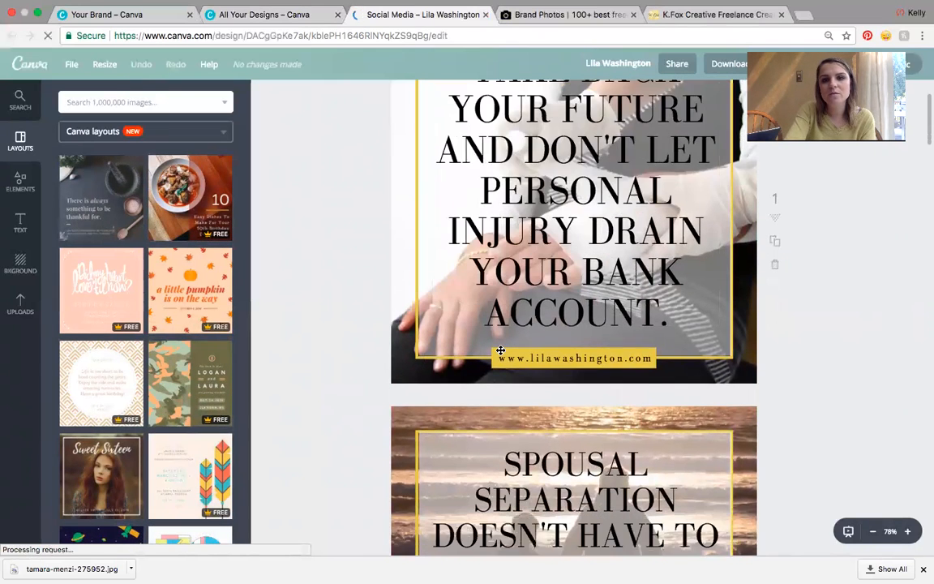
scroll(500, 350, "down", 20)
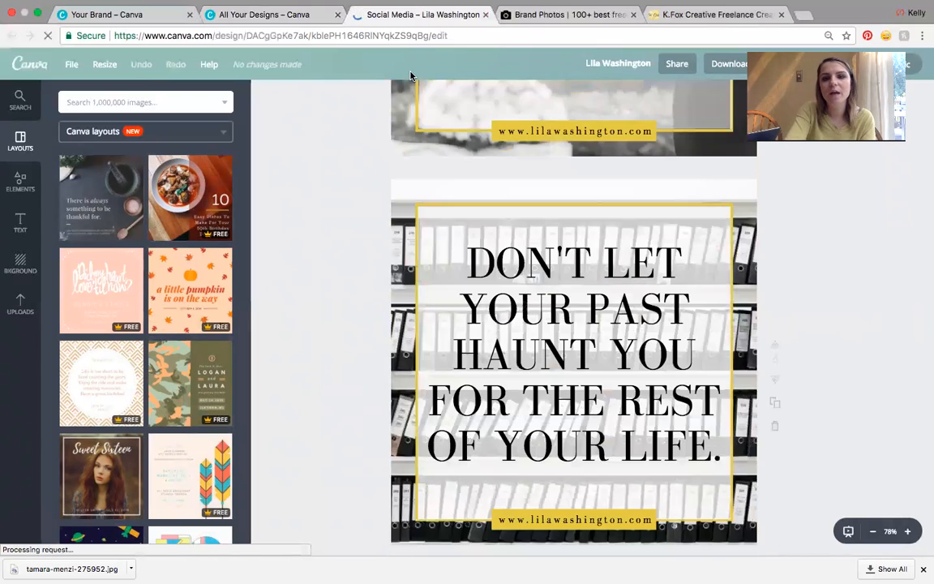
left_click(485, 15)
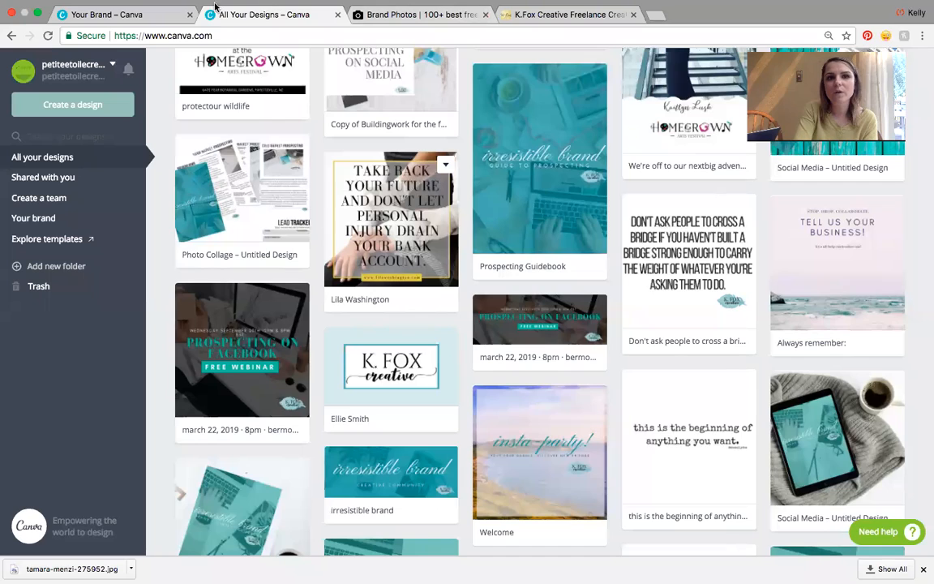
- Create a new blank Social Media design
left_click(151, 17)
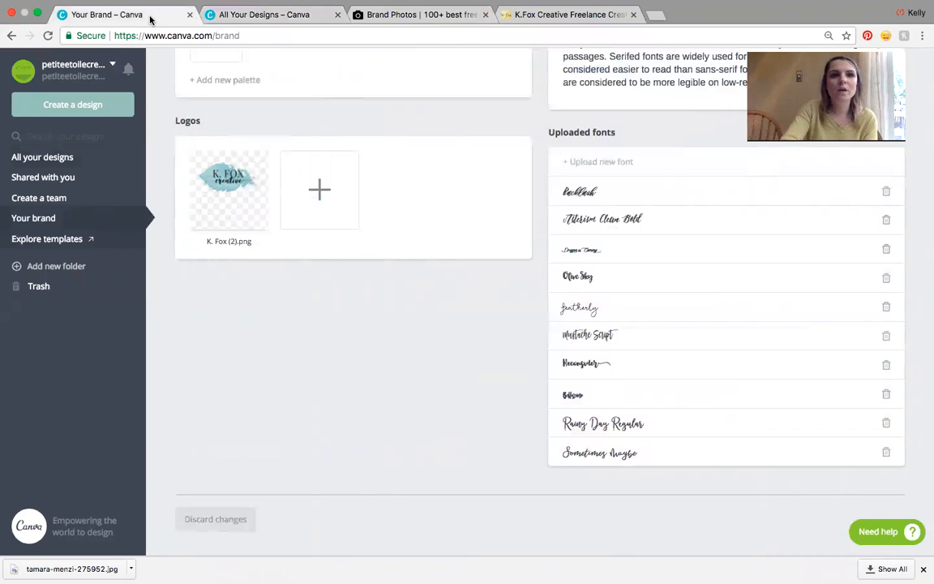
left_click(253, 15)
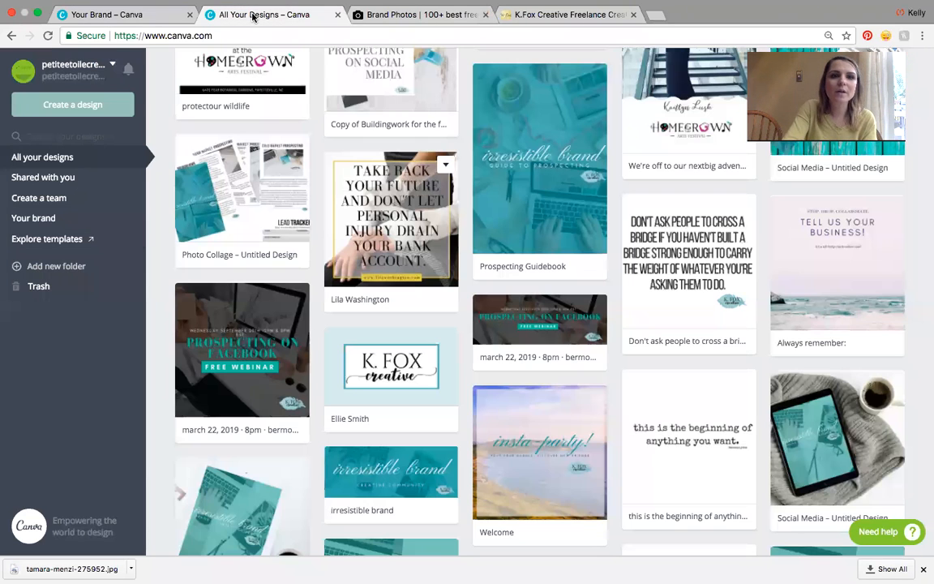
left_click(105, 114)
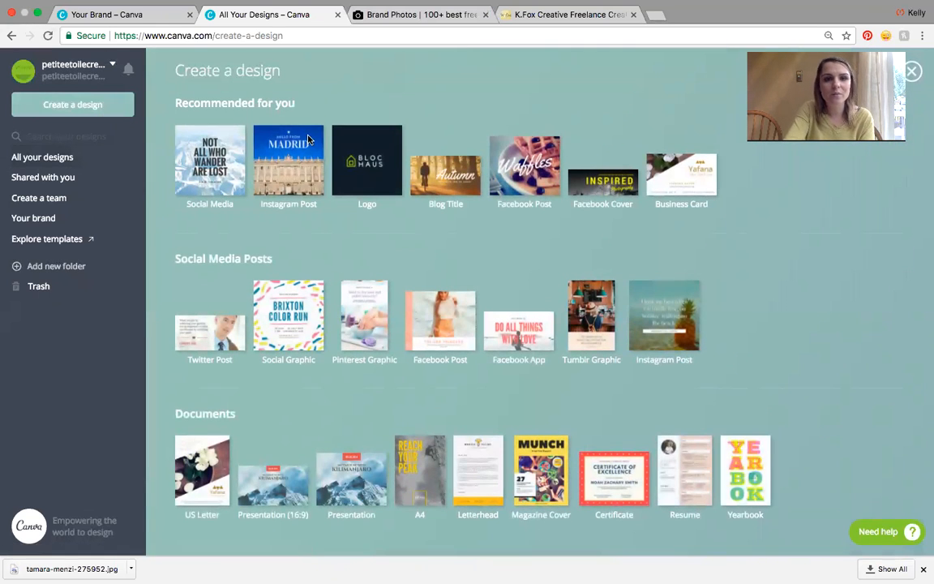
left_click(234, 166)
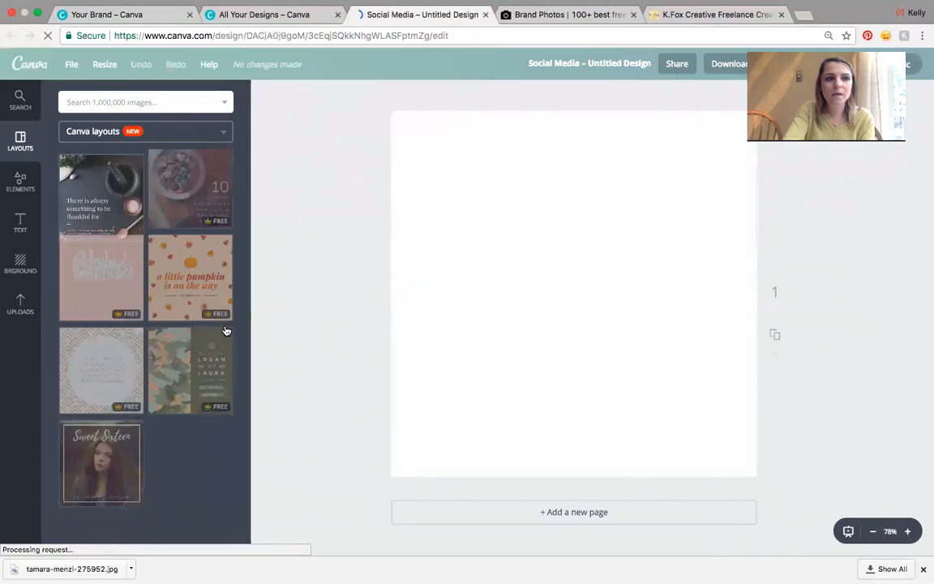
- Browse the Canva layouts and apply the gray "DRINKS ARE ON ME!" layout with the gold frame to the blank page
scroll(225, 329, "down", 2)
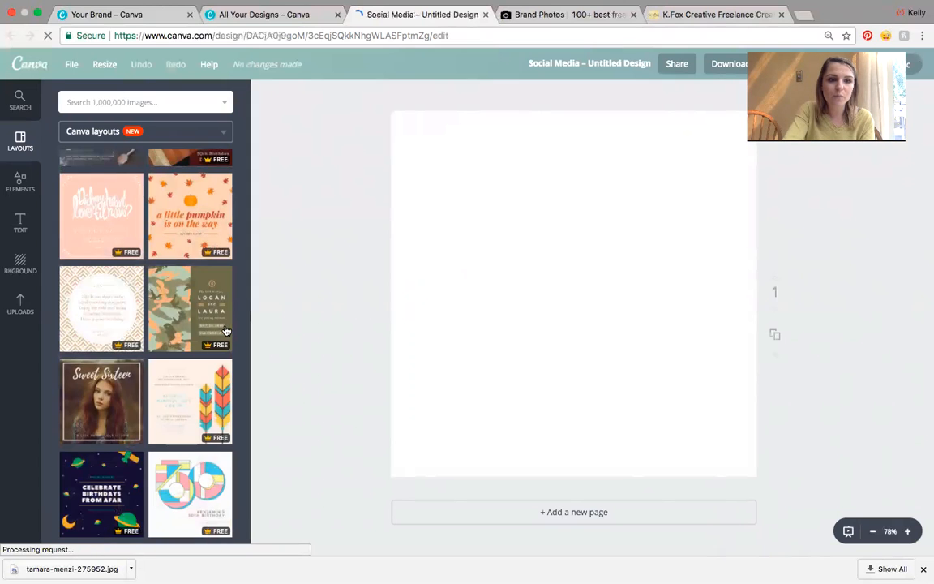
scroll(225, 331, "down", 10)
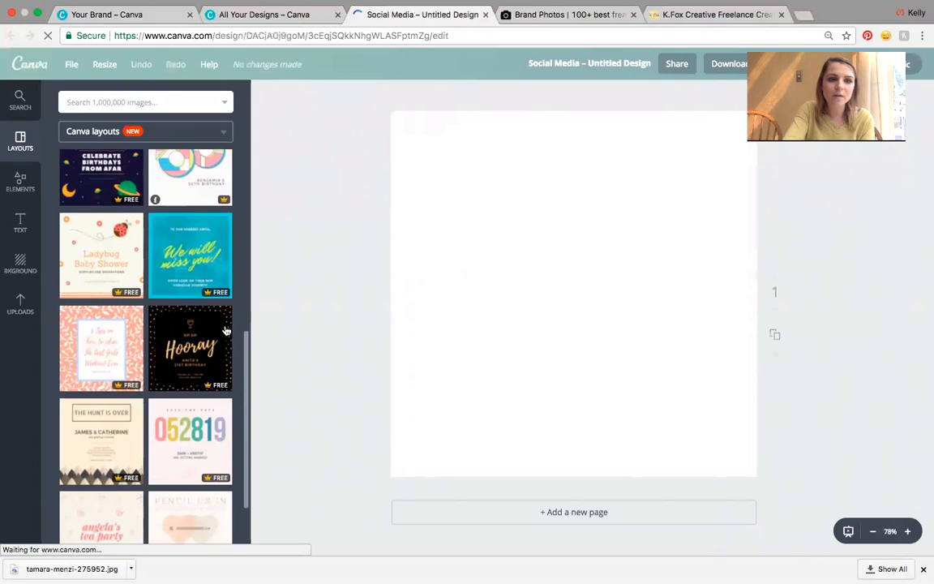
scroll(226, 331, "down", 10)
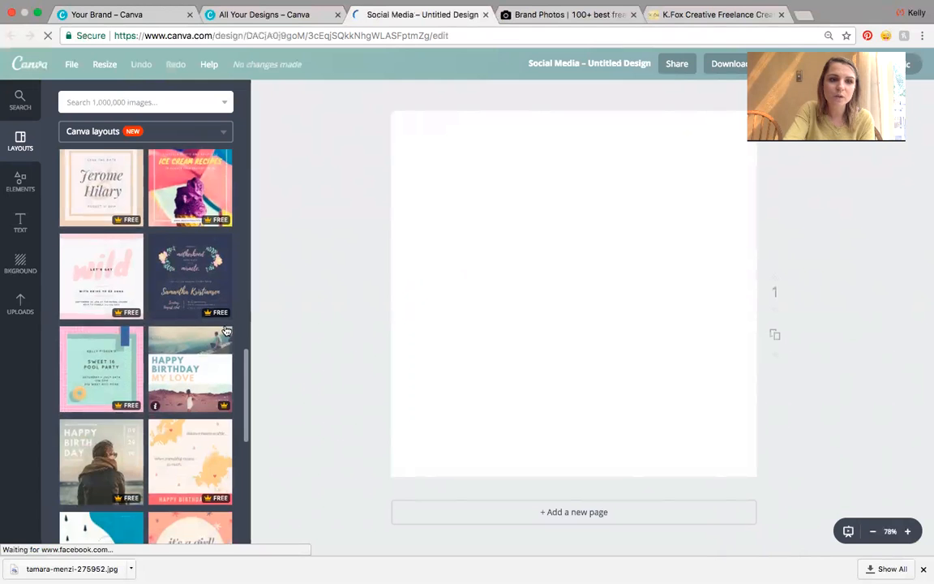
scroll(226, 331, "down", 8)
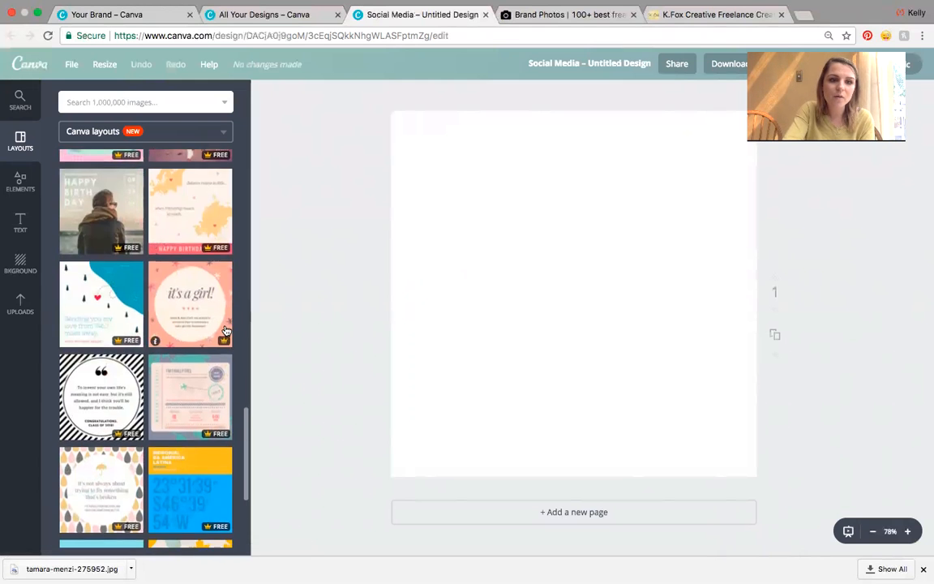
scroll(226, 331, "down", 8)
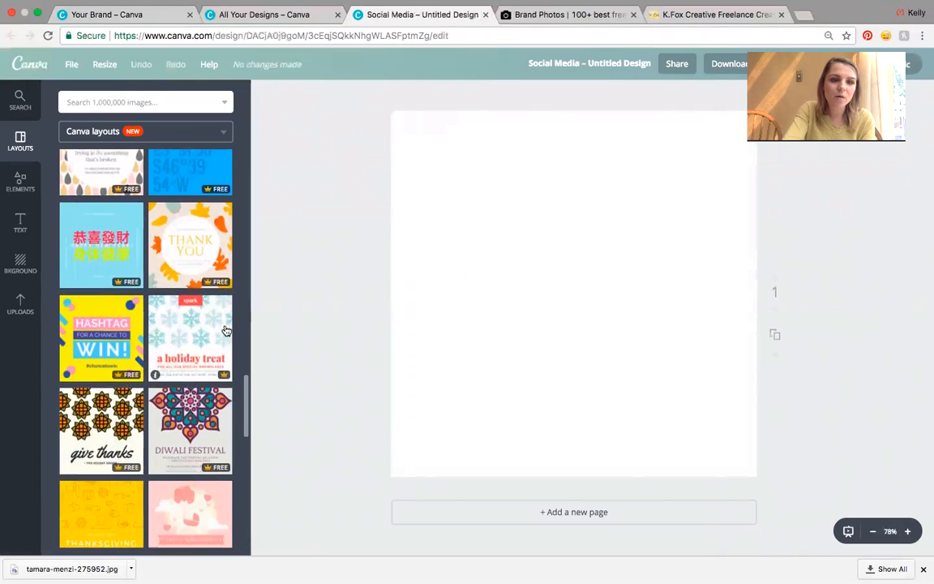
scroll(226, 331, "down", 8)
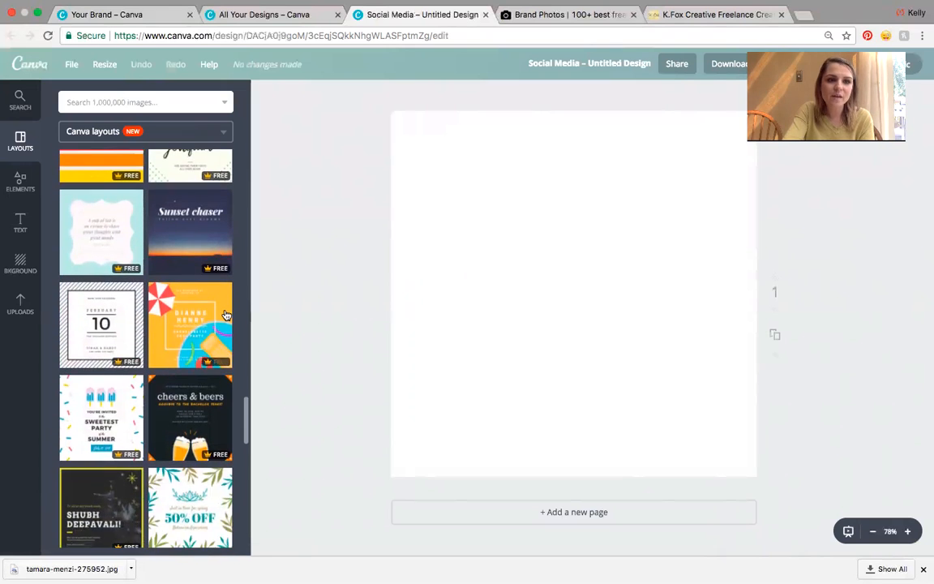
scroll(226, 315, "down", 10)
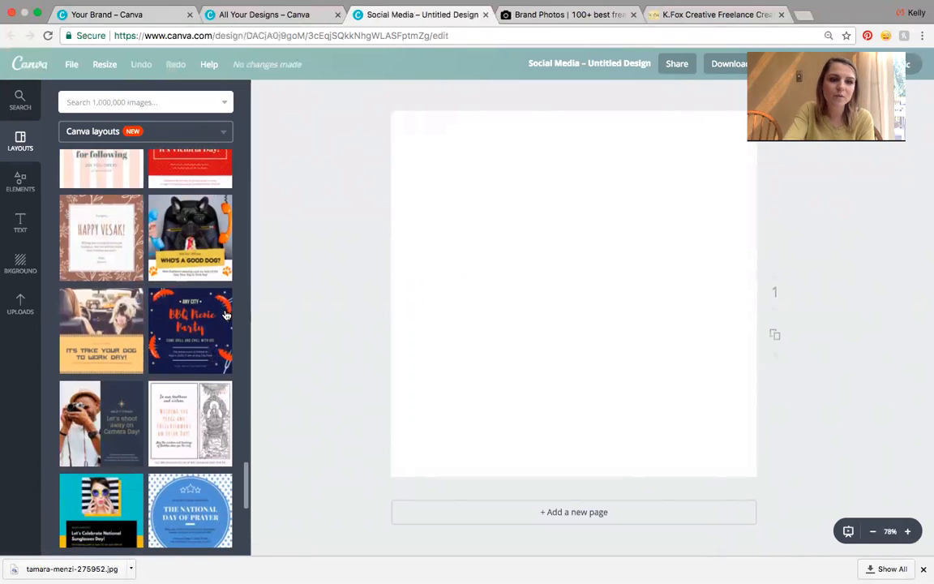
scroll(226, 315, "down", 4)
scroll(226, 315, "down", 10)
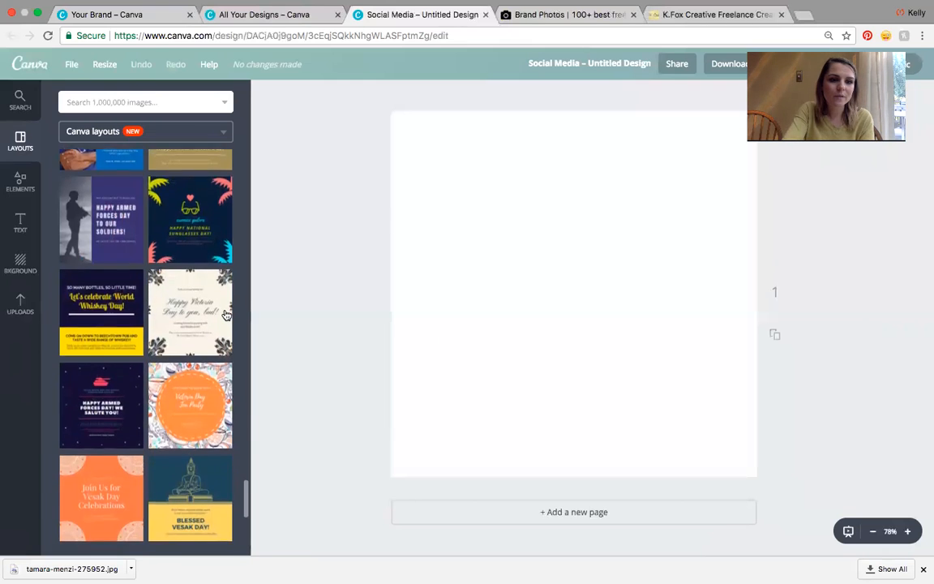
scroll(225, 314, "down", 8)
scroll(226, 315, "down", 15)
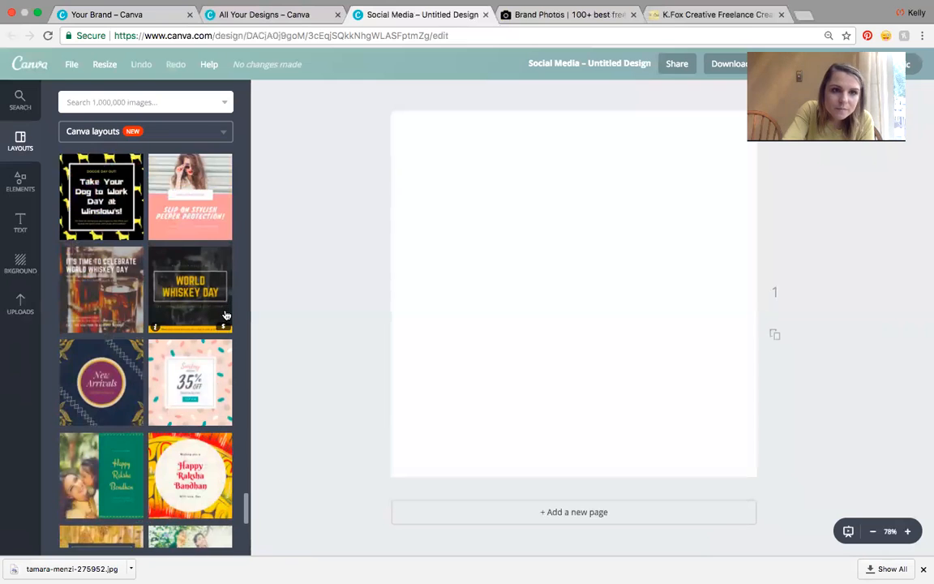
scroll(225, 314, "down", 9)
scroll(225, 315, "down", 10)
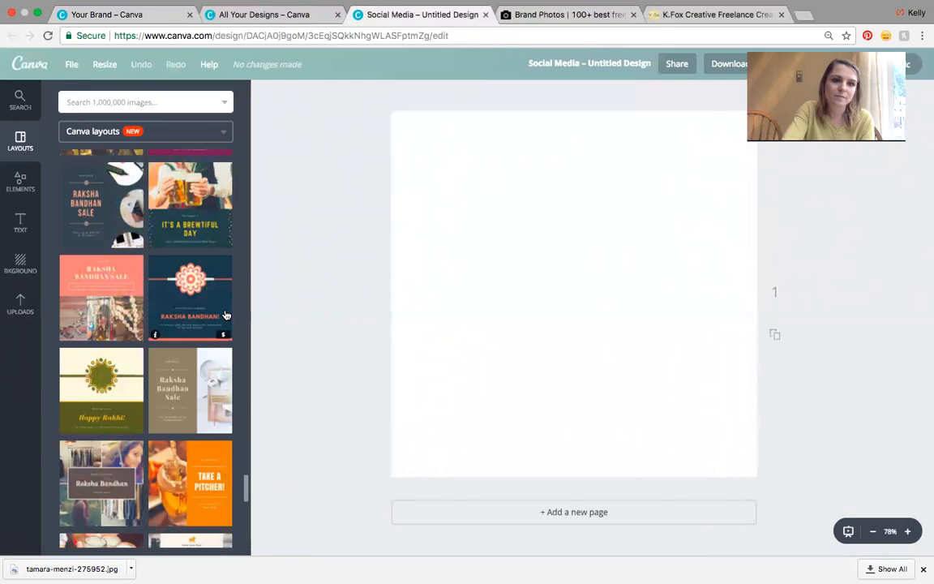
scroll(225, 314, "down", 11)
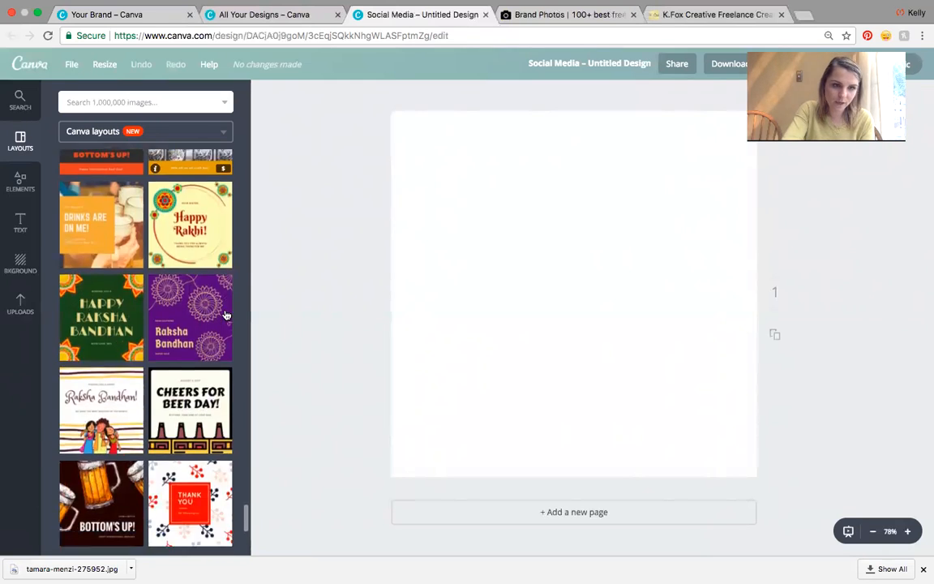
scroll(226, 314, "down", 12)
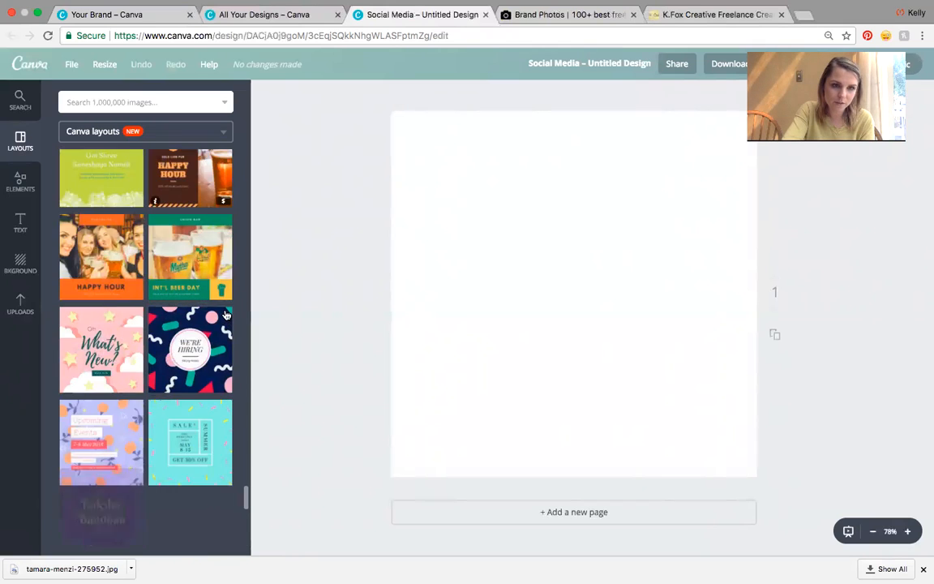
scroll(226, 315, "down", 7)
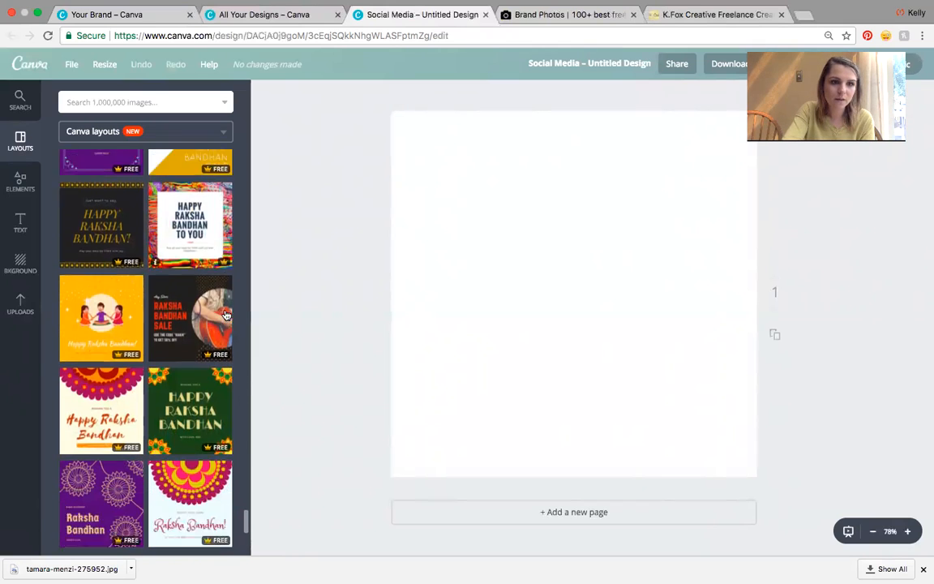
scroll(226, 315, "down", 15)
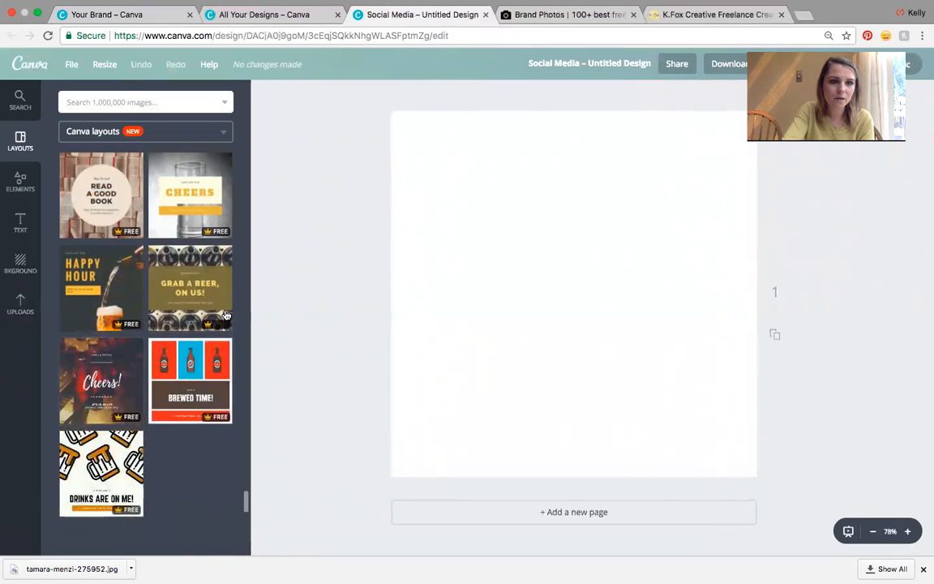
scroll(223, 325, "up", 7)
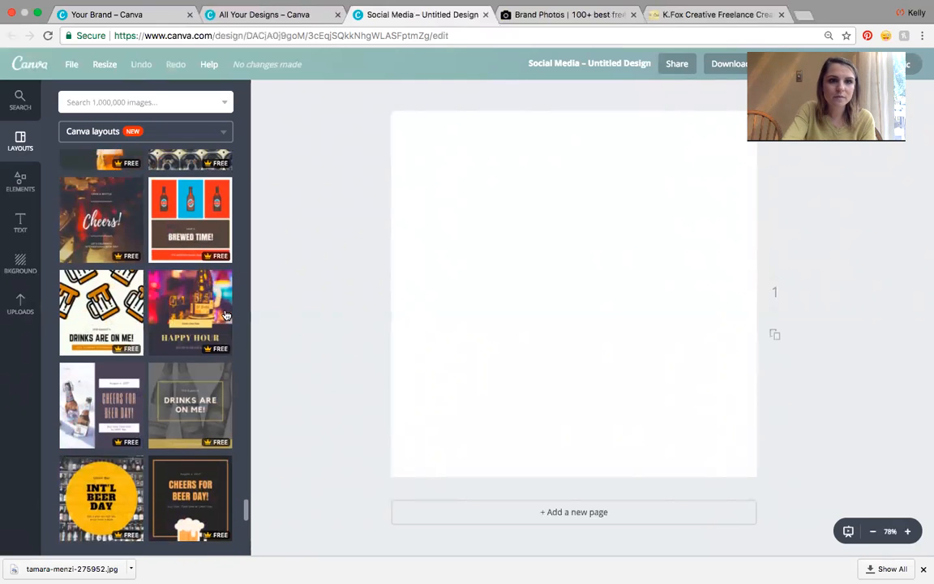
left_click(197, 359)
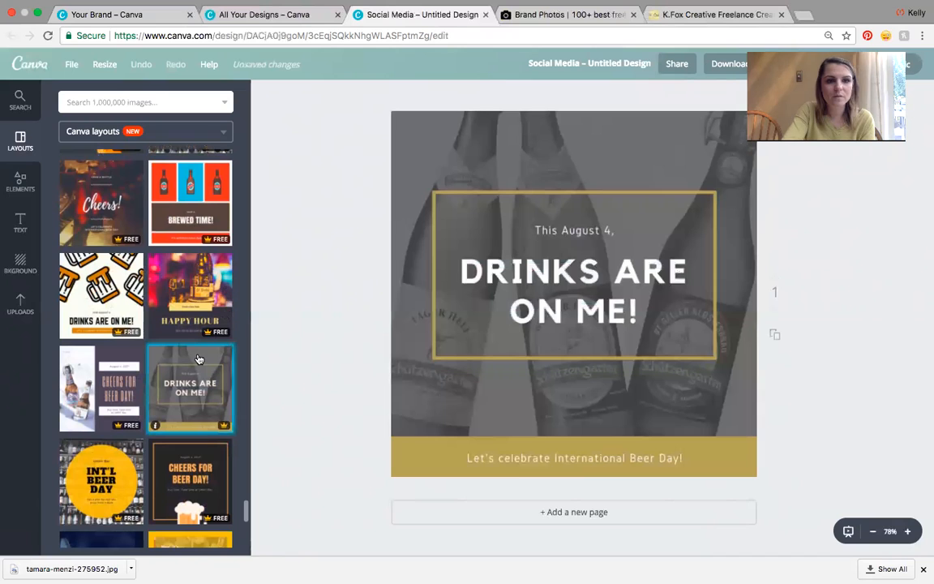
- Delete the beer bottle photo from the layout's background, leaving the frame and text in place
left_click(629, 143)
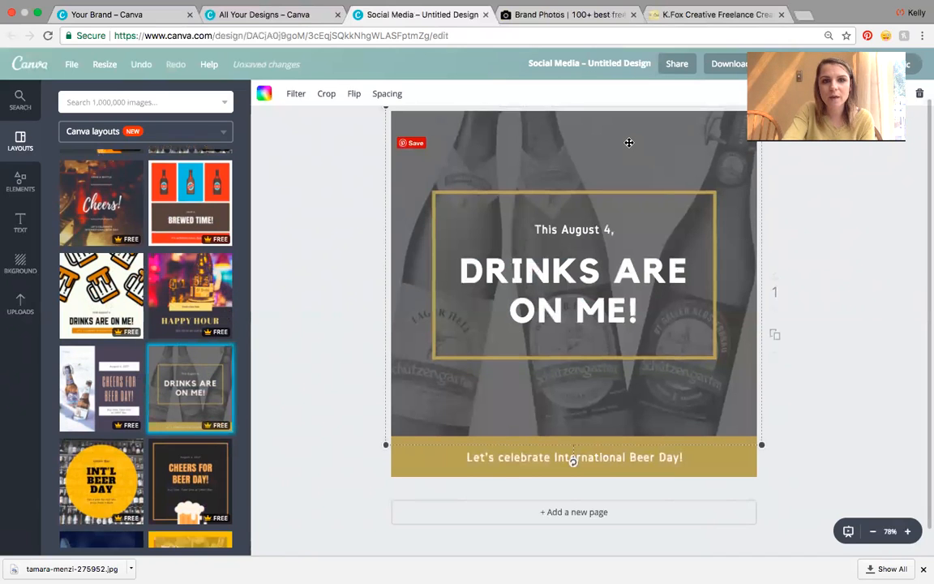
key("Delete")
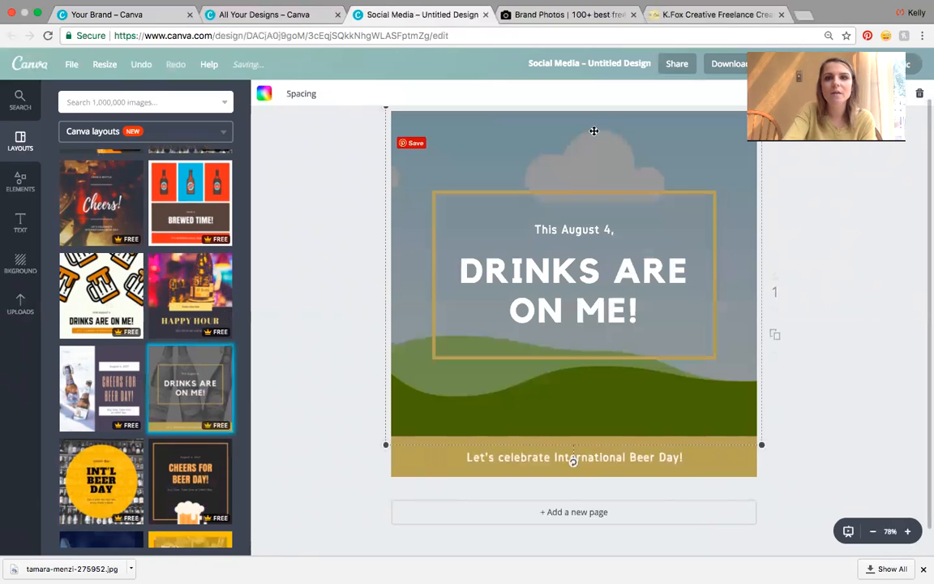
left_click(298, 96)
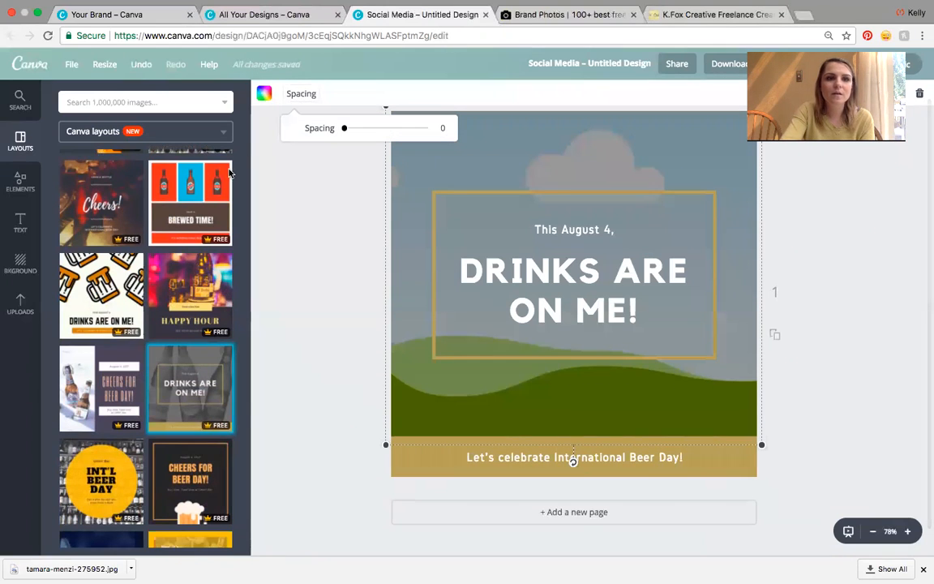
left_click(325, 280)
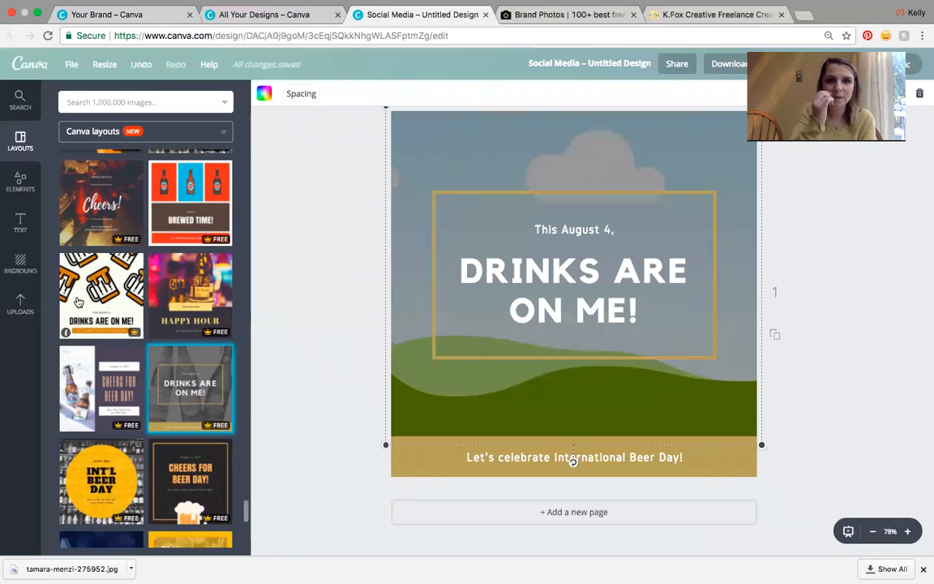
- Switch to the Brand Photos collection on Unsplash and download the photo of the snowy mountain under a pink and purple sky
left_click(528, 17)
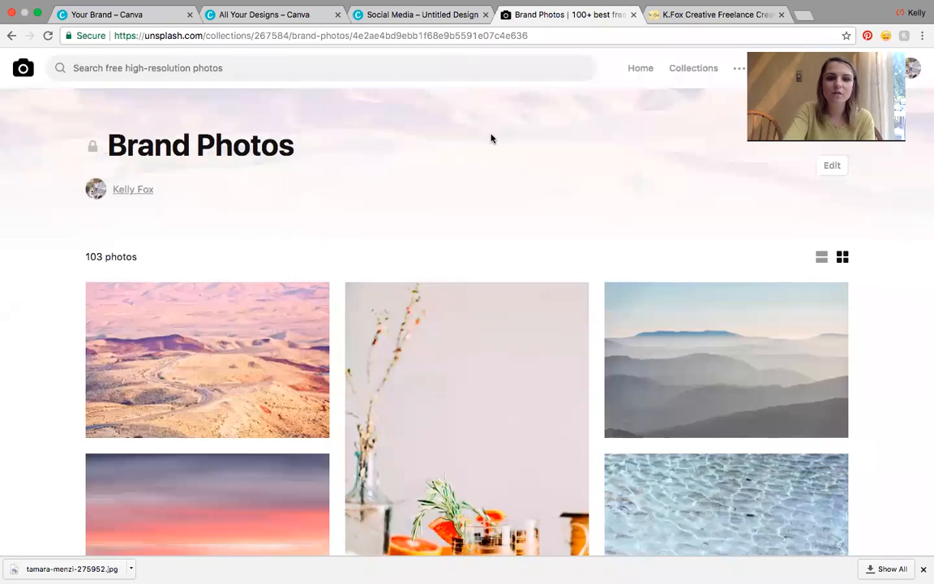
scroll(491, 139, "down", 5)
scroll(493, 136, "down", 10)
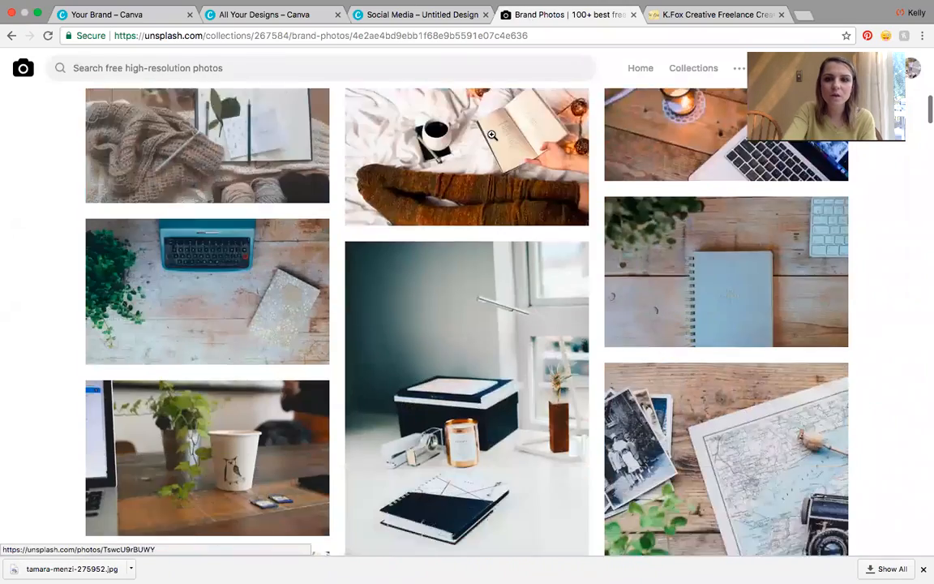
scroll(492, 135, "down", 15)
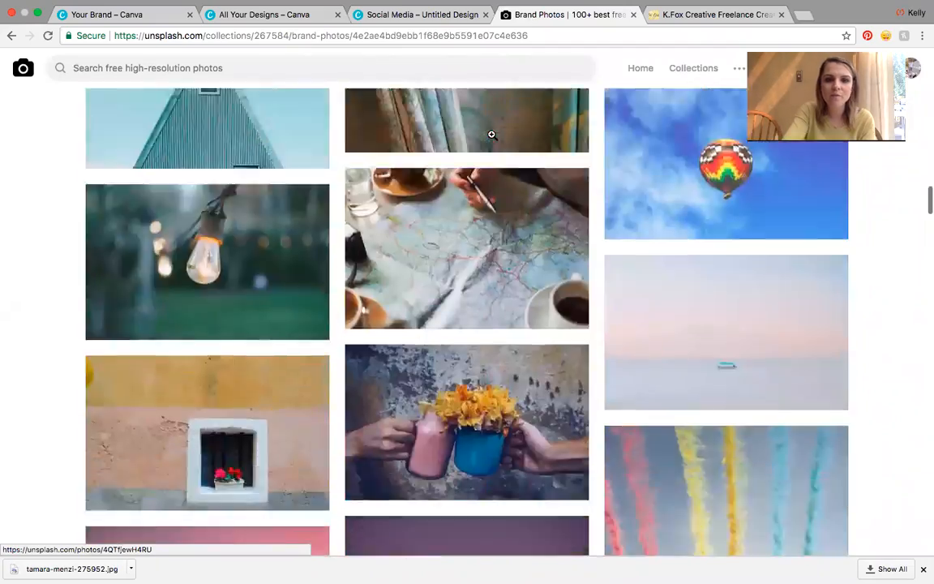
scroll(492, 135, "down", 10)
scroll(493, 135, "down", 5)
scroll(491, 135, "down", 5)
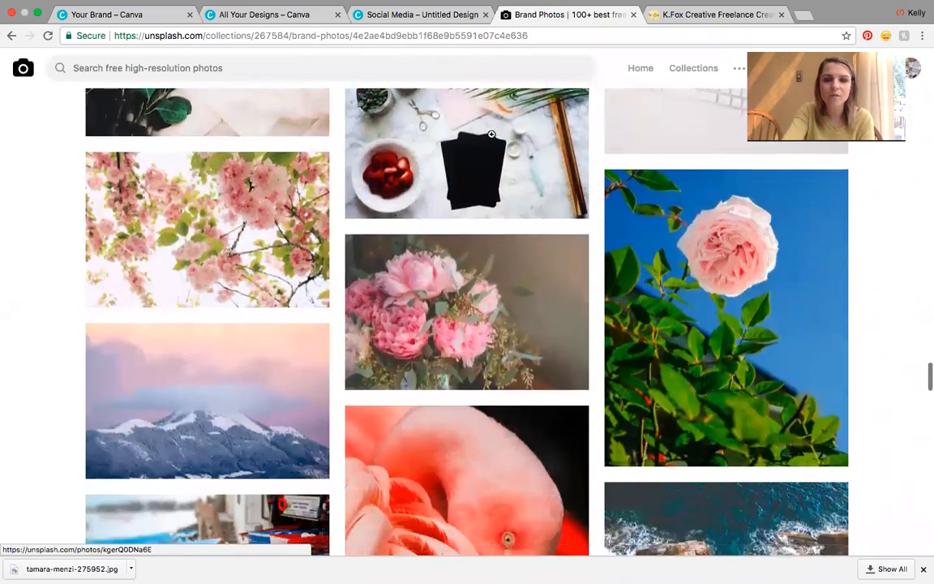
scroll(492, 134, "down", 4)
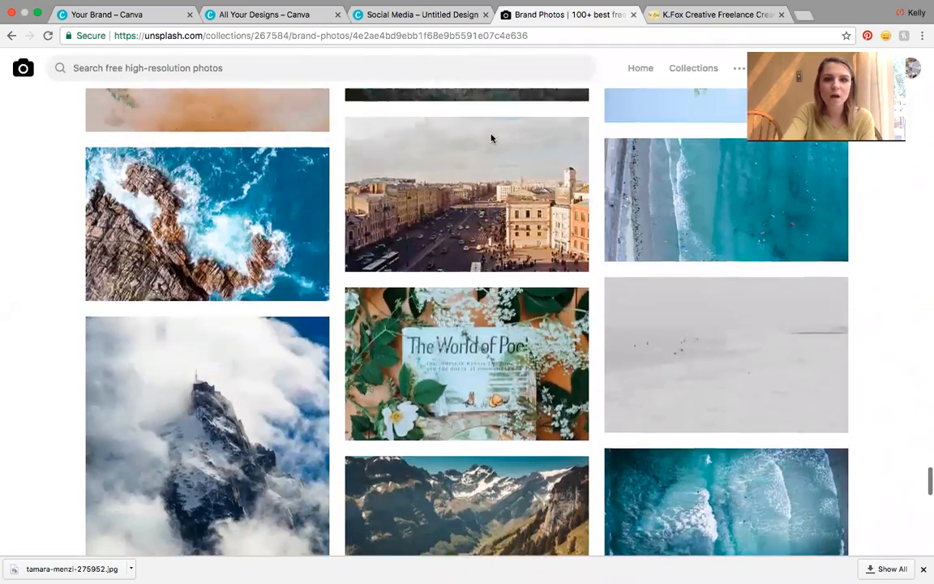
scroll(492, 136, "up", 2)
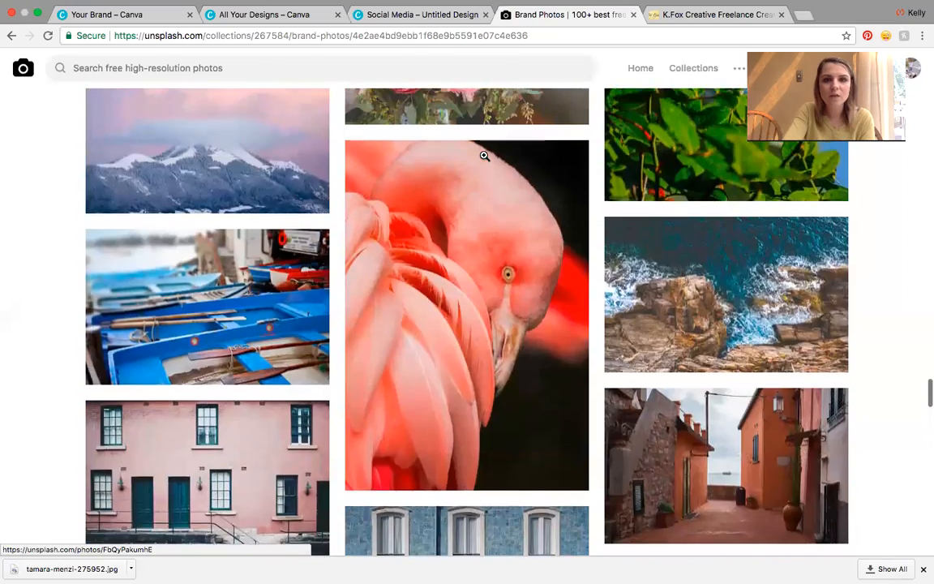
scroll(484, 156, "up", 10)
scroll(484, 156, "down", 3)
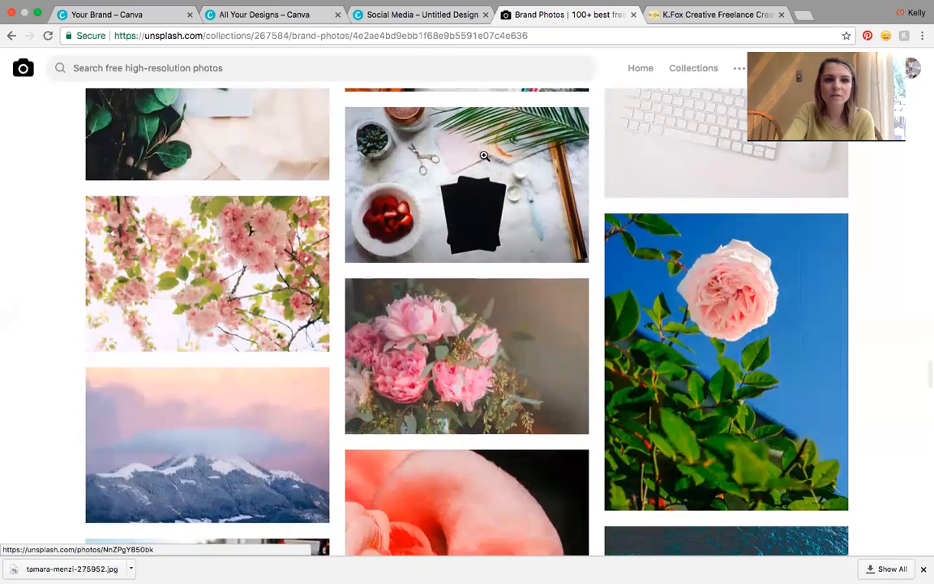
scroll(484, 155, "up", 5)
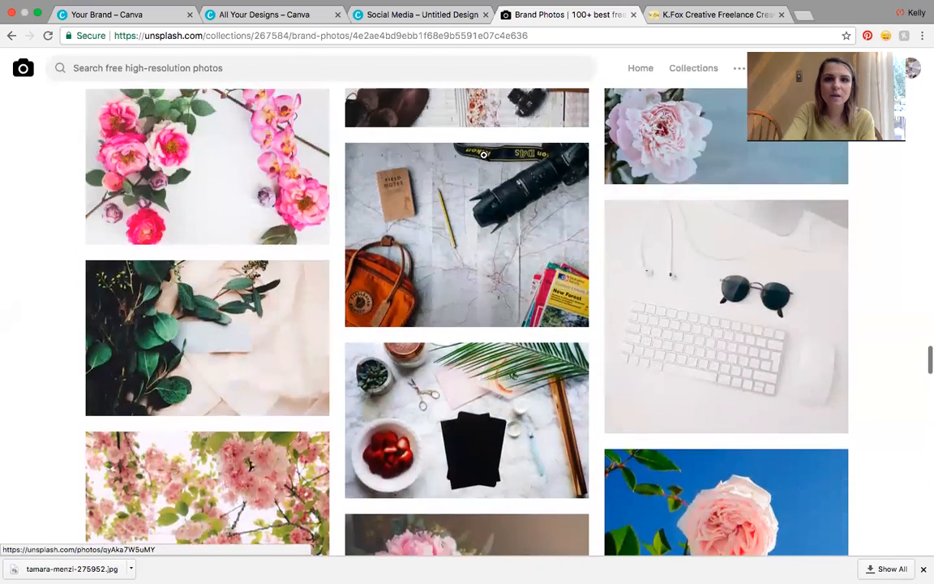
scroll(484, 156, "down", 1)
scroll(484, 156, "up", 3)
scroll(484, 156, "up", 1)
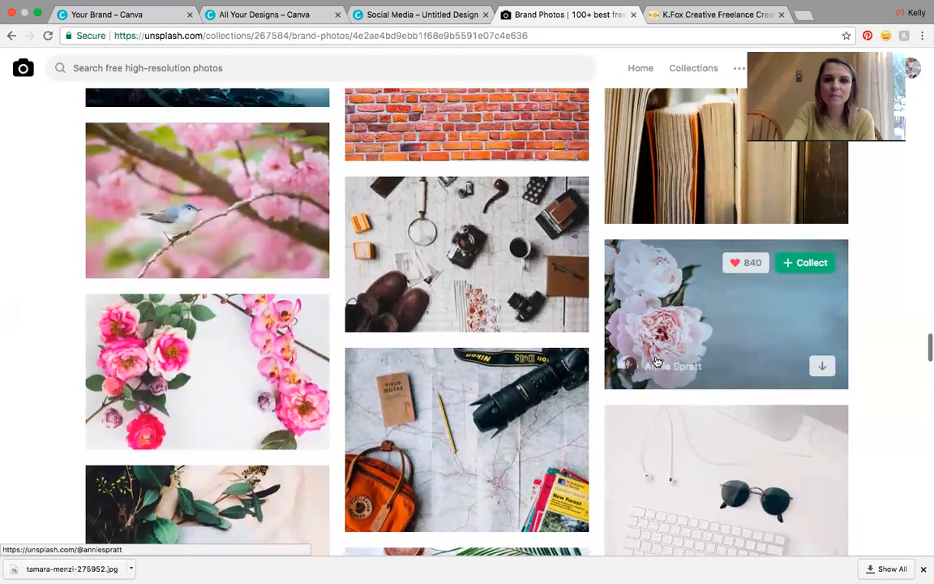
scroll(546, 398, "down", 1)
scroll(547, 398, "down", 8)
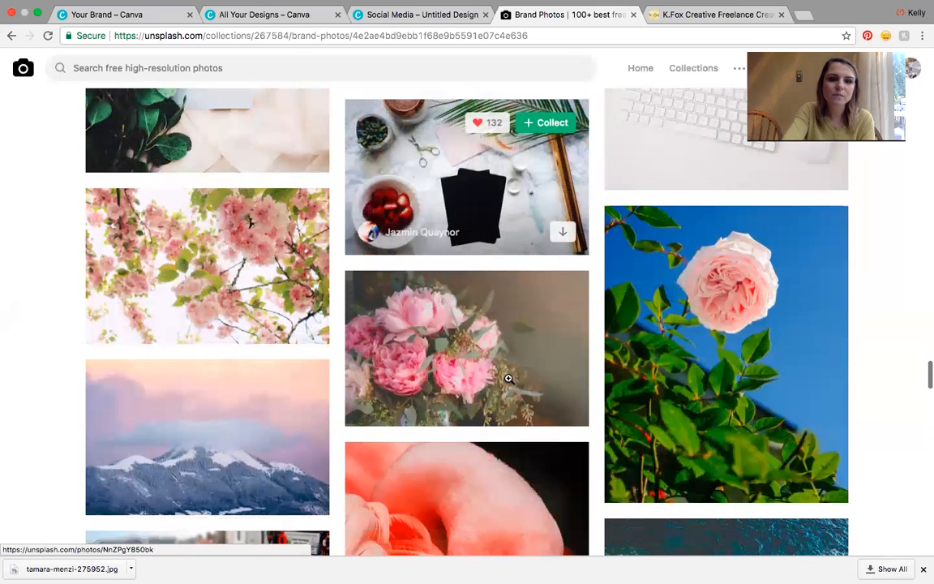
mouse_move(300, 384)
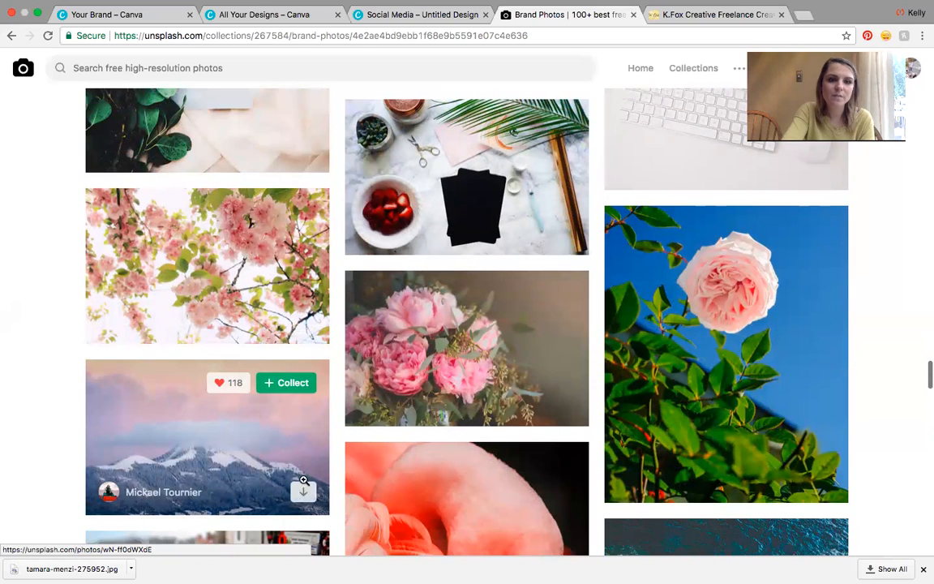
left_click(304, 495)
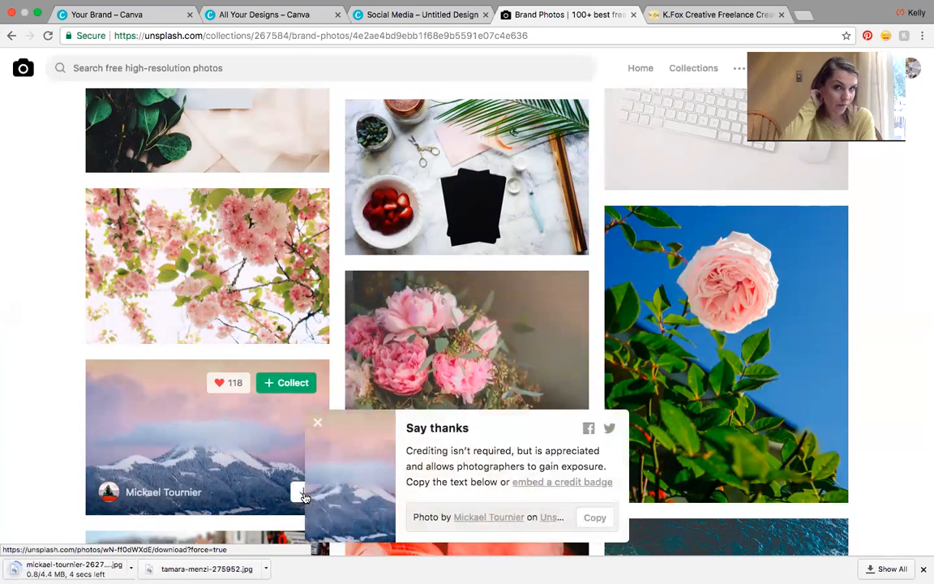
- Switch back to the Social Media design in Canva and upload the downloaded snowy mountain photo from the Downloads folder
left_click(422, 26)
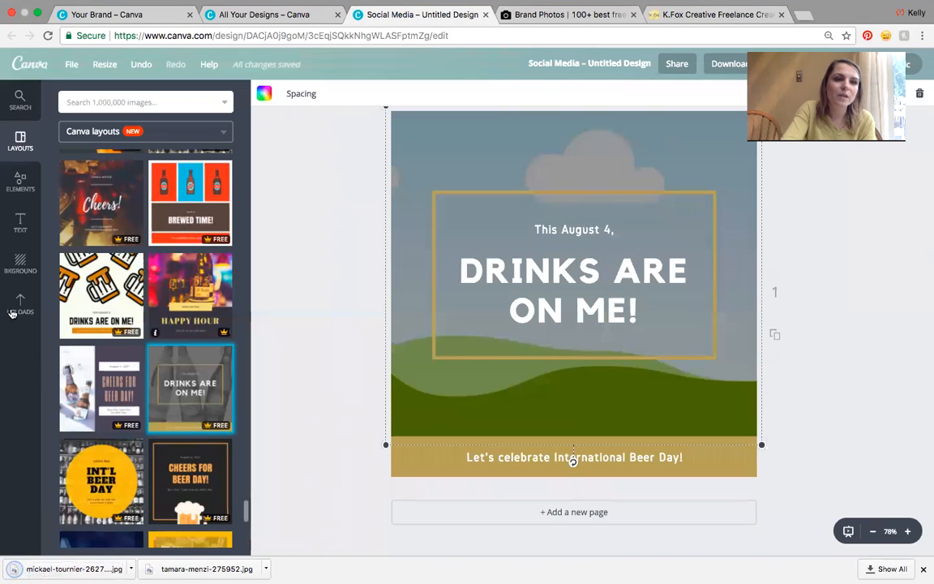
left_click(21, 303)
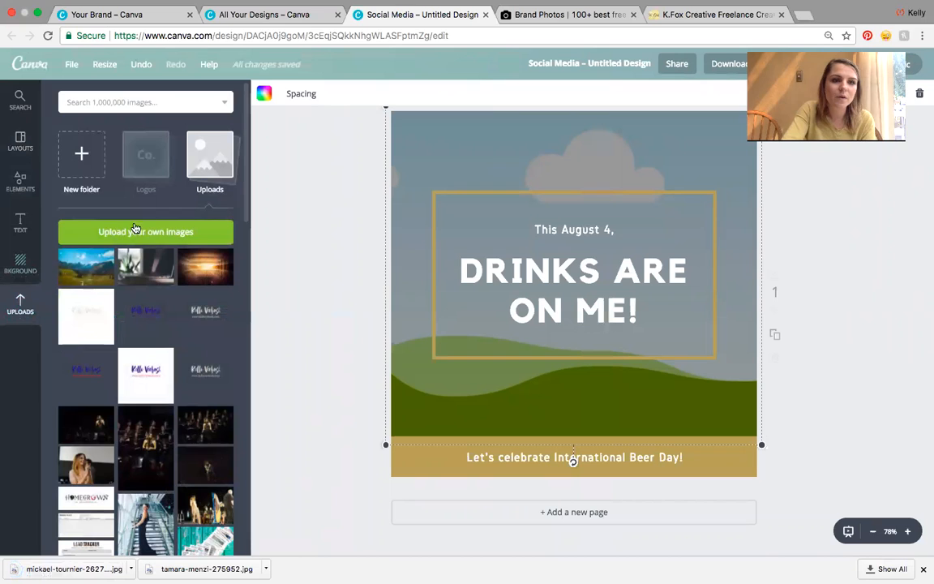
left_click(136, 234)
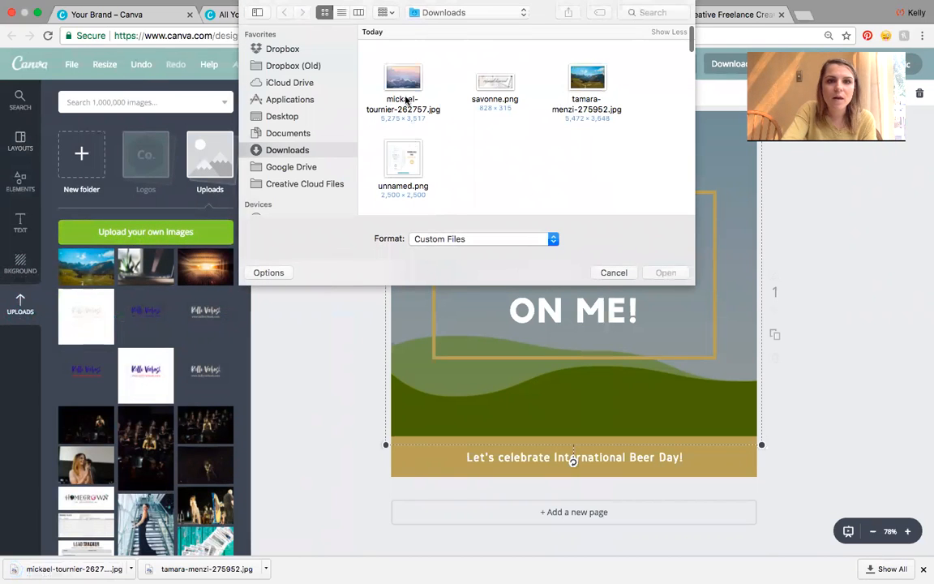
left_click(388, 87)
left_click(666, 274)
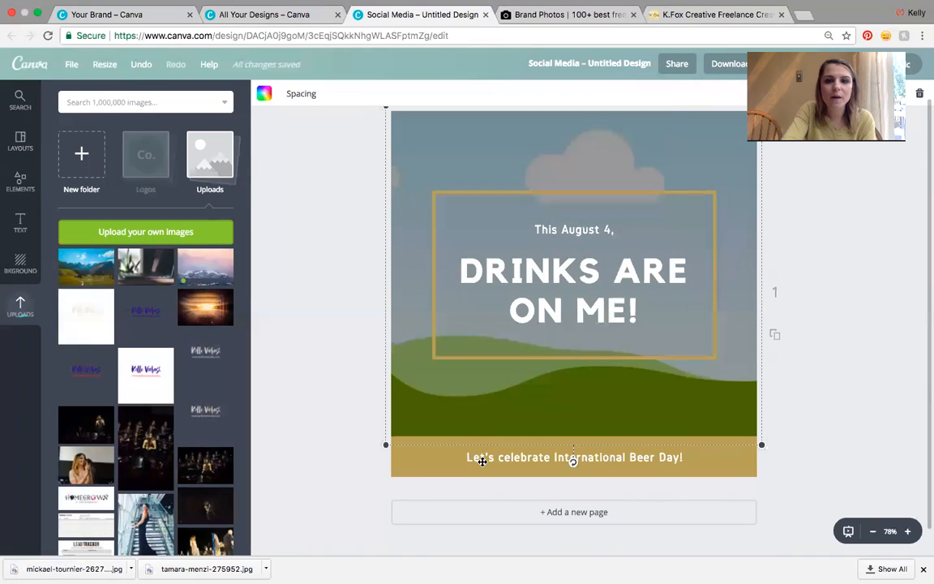
- Delete the gold strip along the design's lower edge and its "Let's celebrate International Beer Day!" text
left_click(438, 482)
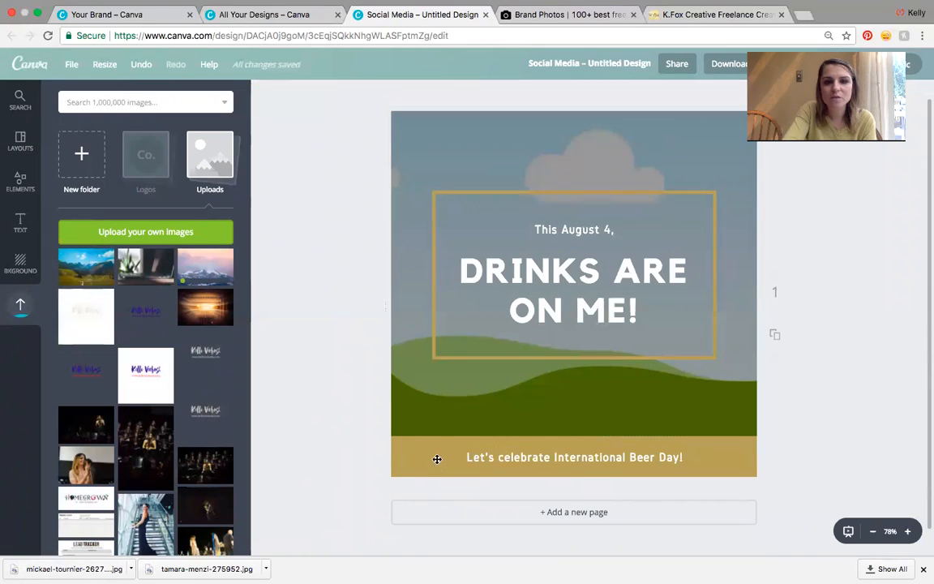
left_click(436, 453)
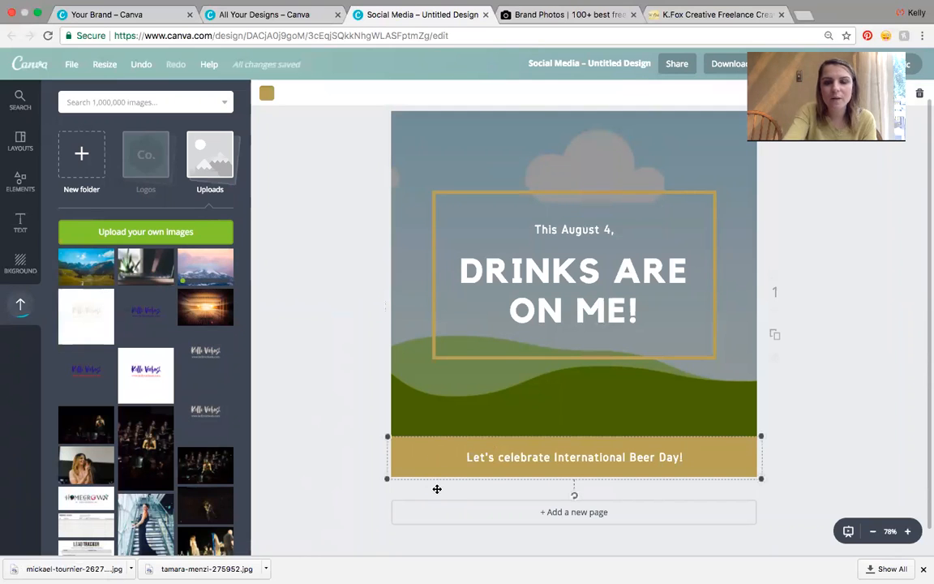
key("Delete")
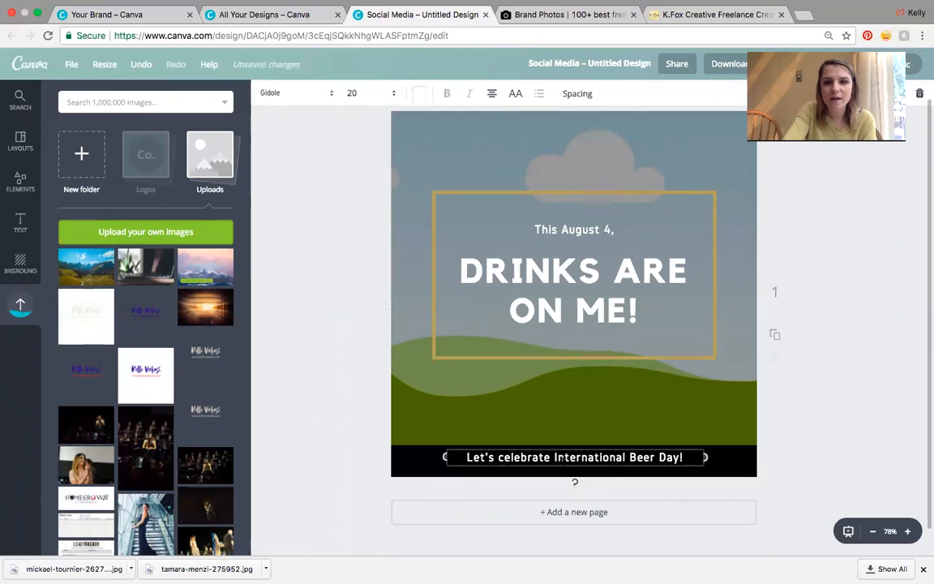
key("Delete")
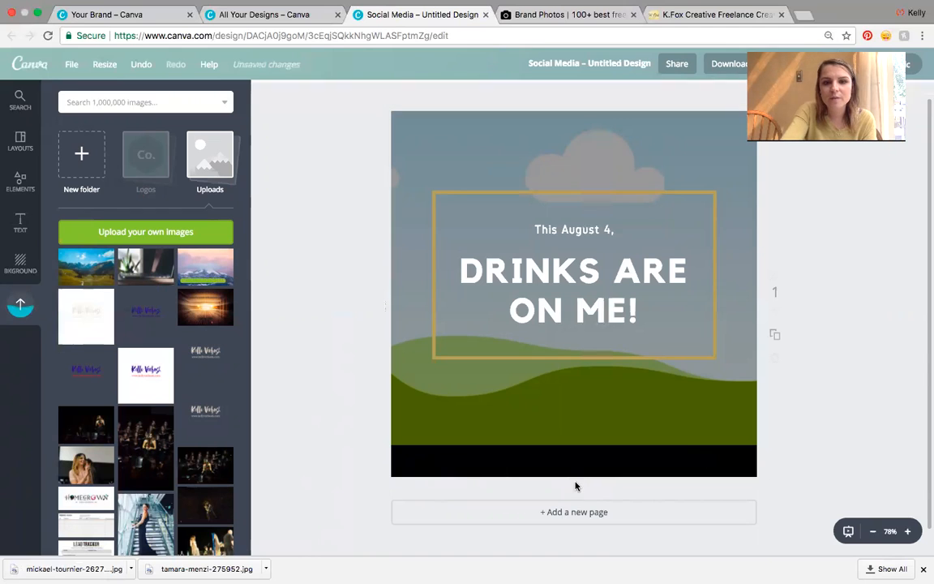
- Change the page background color from the brand palette to light mint
left_click(455, 467)
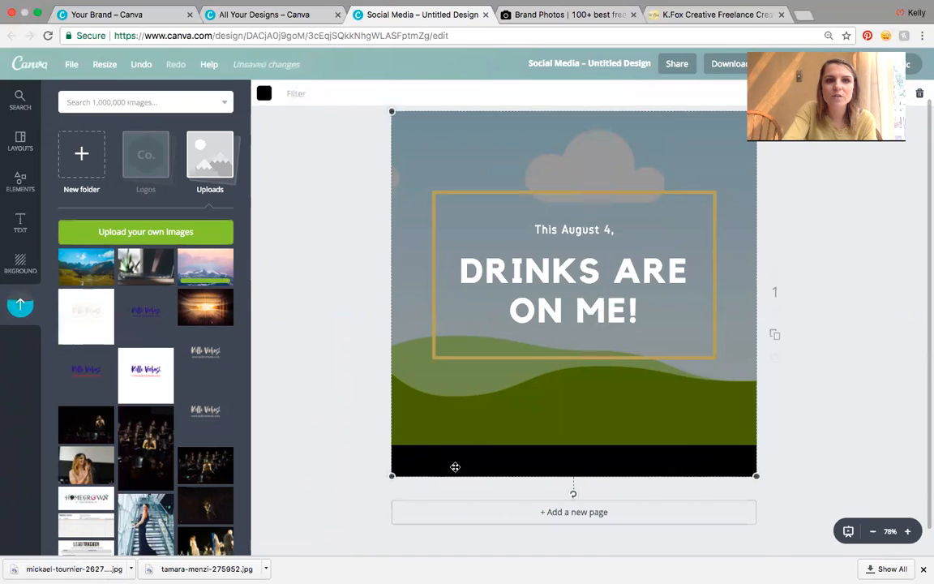
left_click(265, 94)
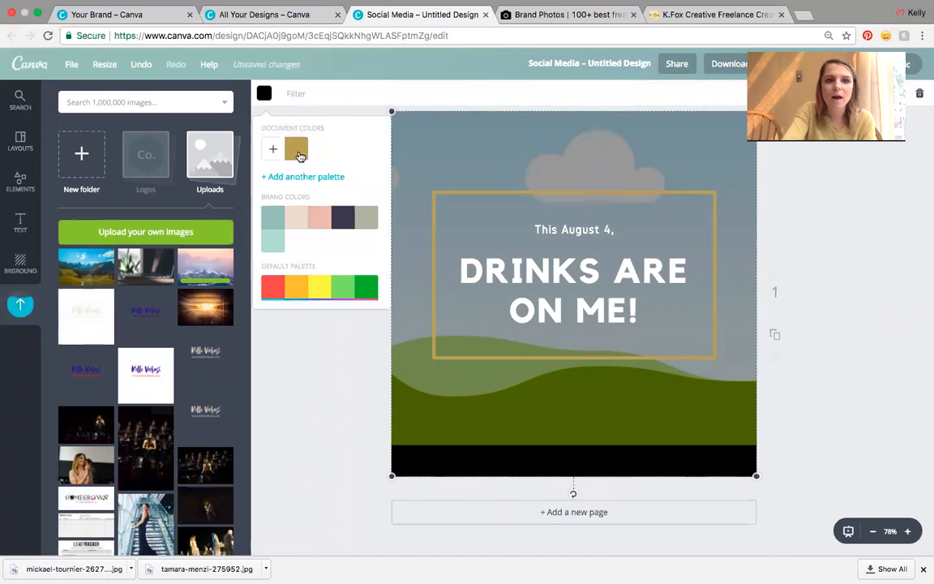
scroll(309, 204, "down", 1)
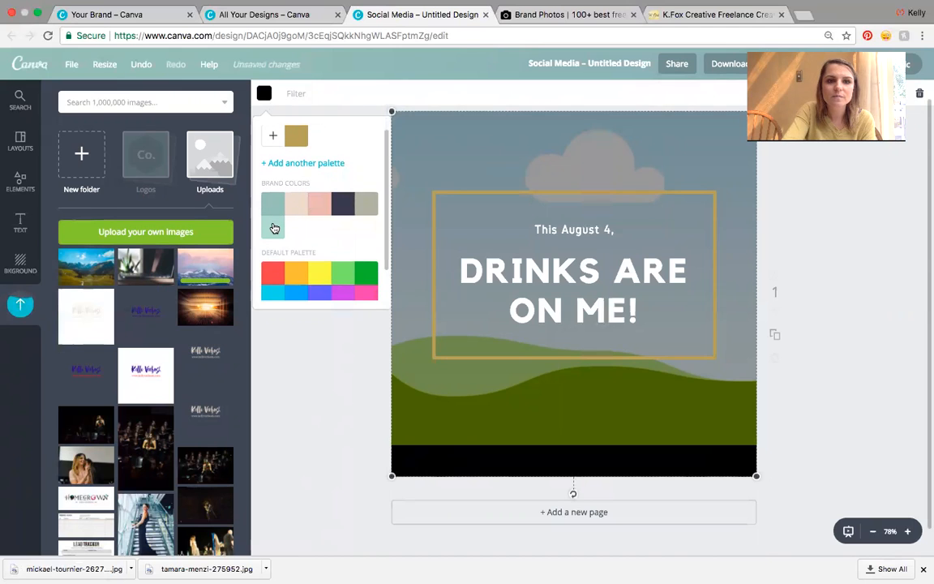
left_click(275, 228)
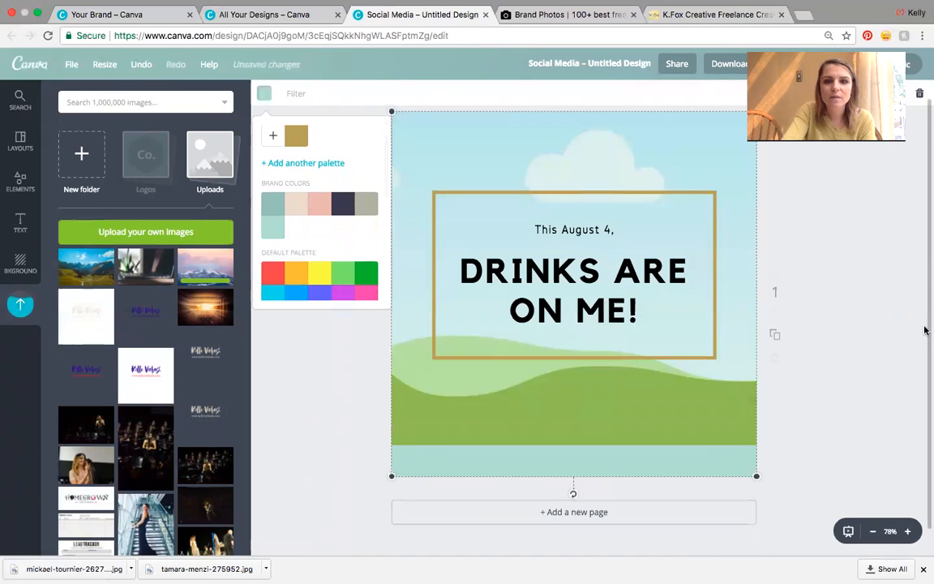
left_click(883, 313)
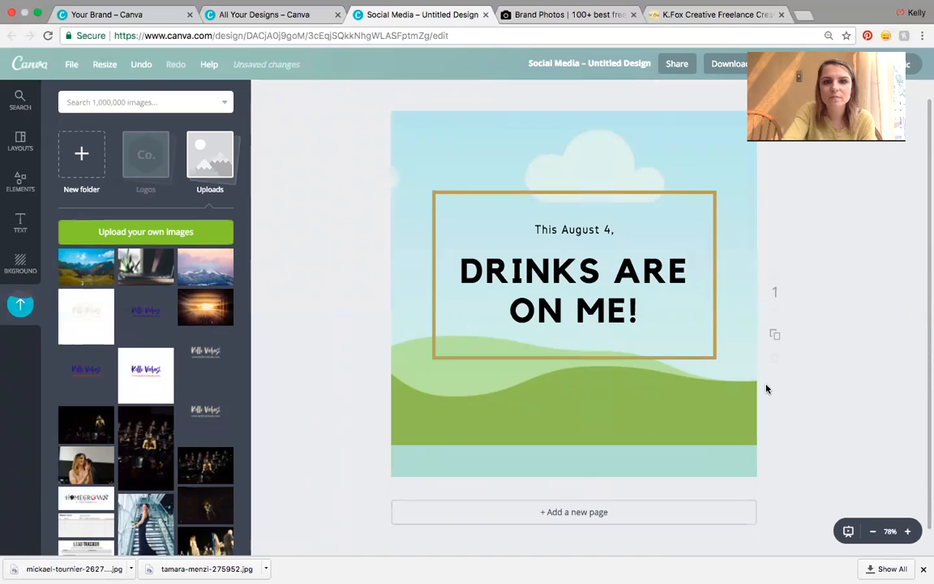
- Set the page background to the cream beige brand color
left_click(728, 460)
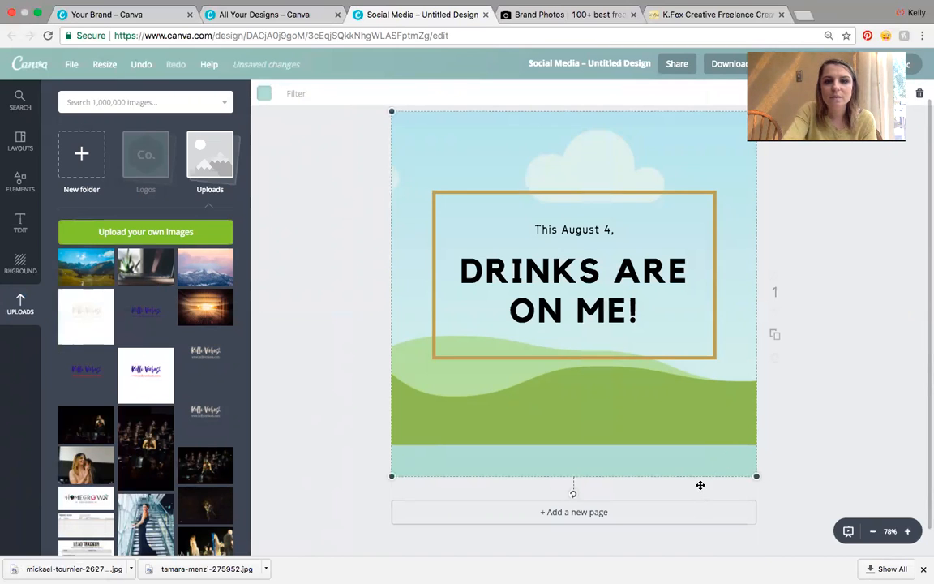
left_click(264, 93)
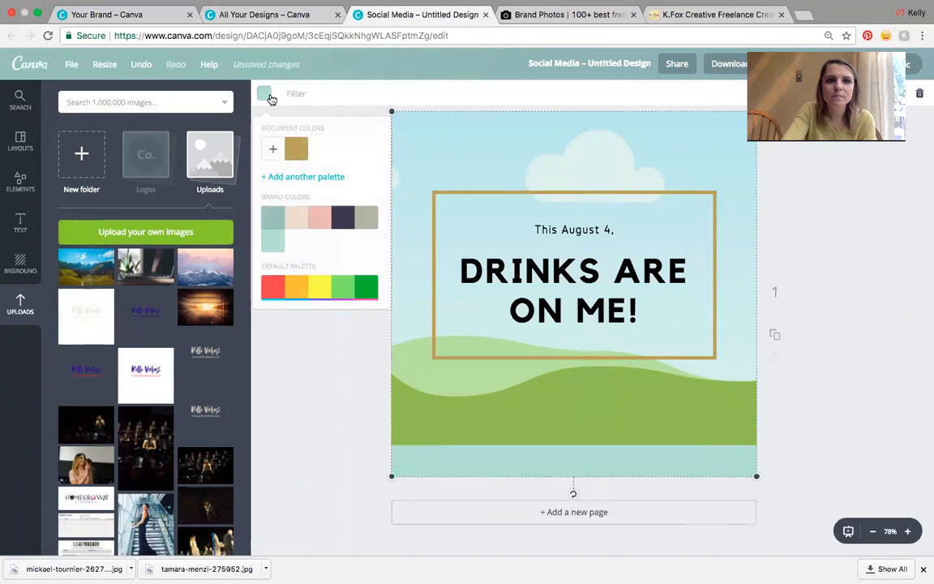
left_click(299, 219)
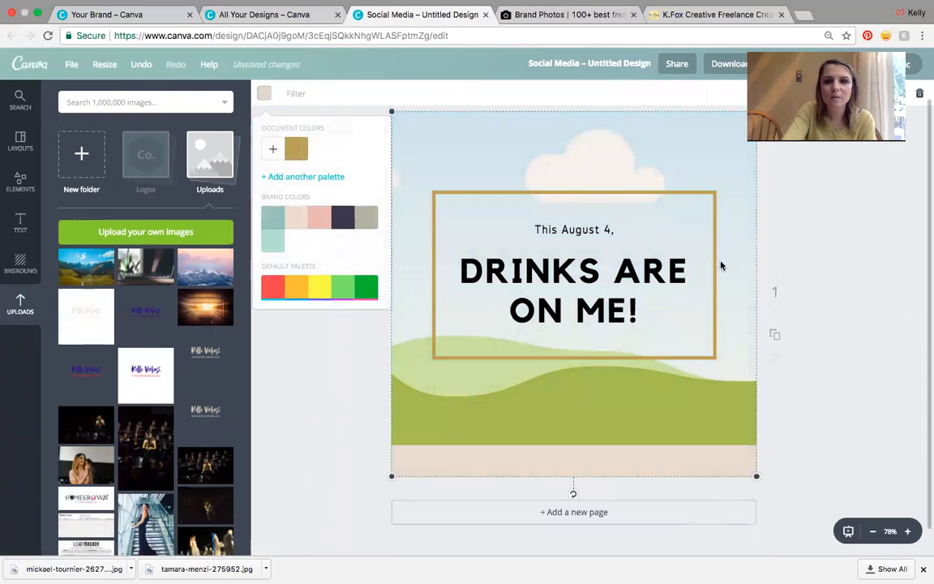
left_click(894, 315)
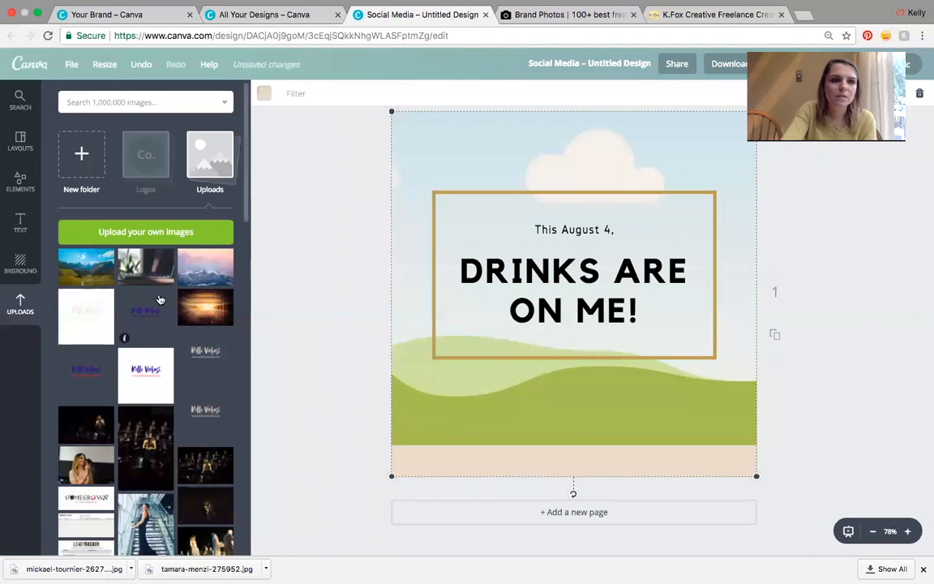
- Place the uploaded snowy mountain photo in the empty picture area and enlarge it to cover the whole page
left_click_drag(229, 270, 431, 288)
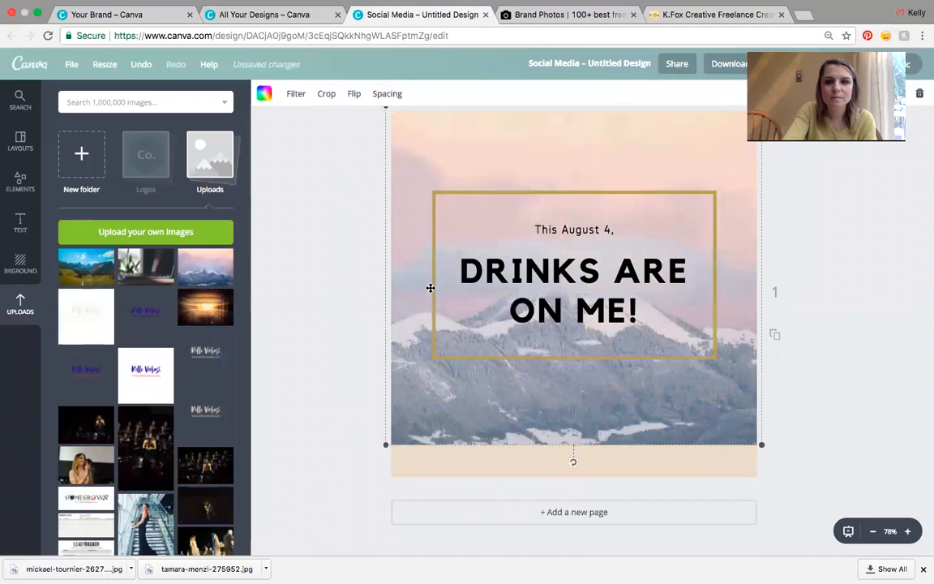
left_click(870, 309)
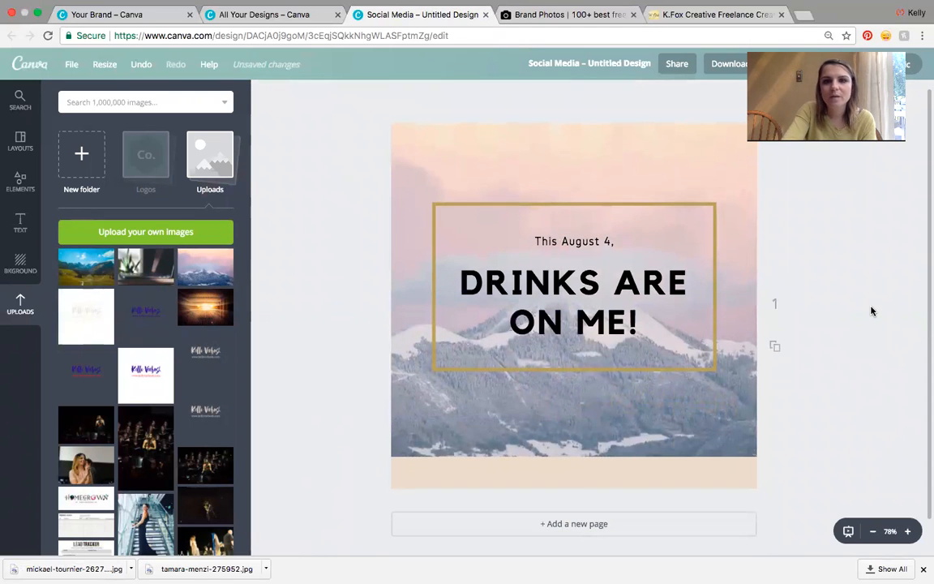
left_click(687, 206)
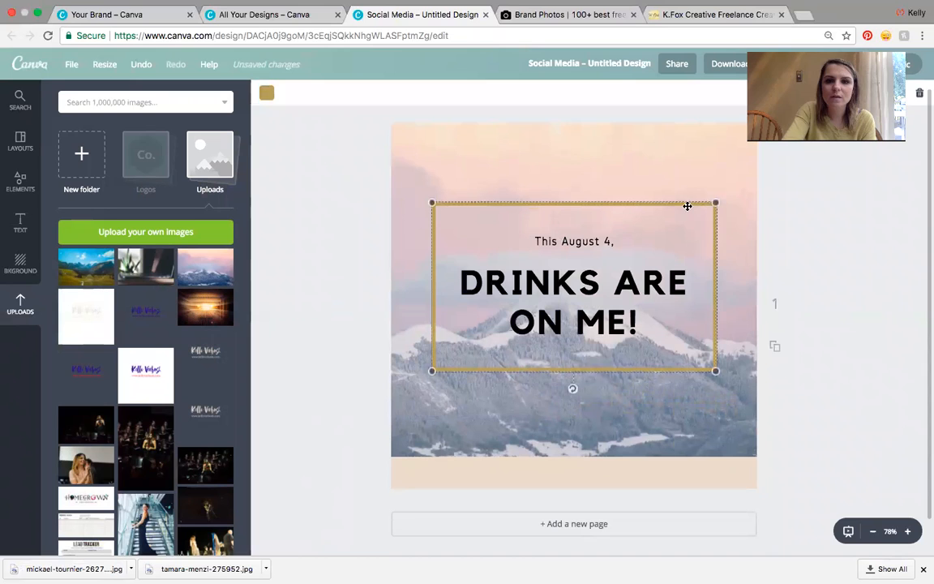
mouse_move(747, 160)
left_mouse_down()
mouse_move(742, 198)
mouse_move(742, 169)
left_mouse_up()
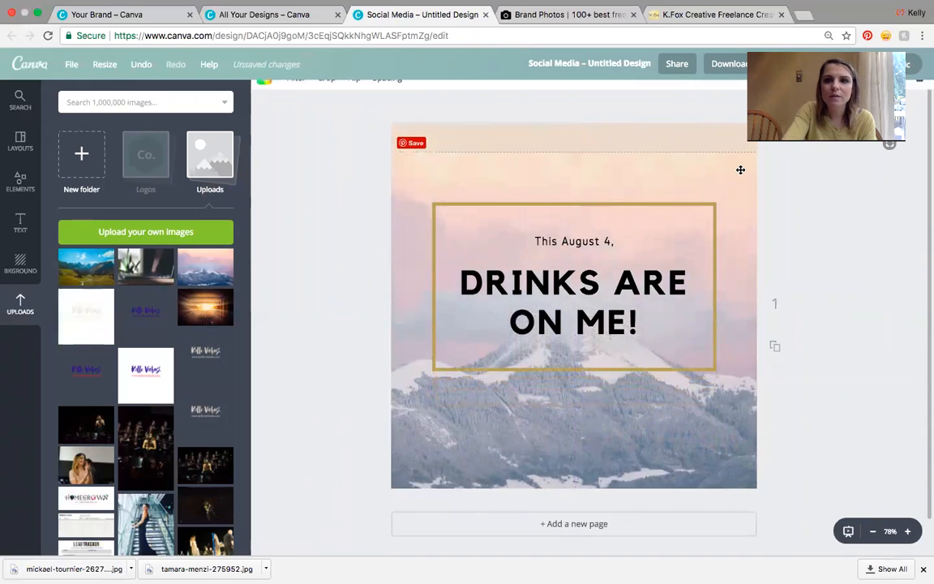
left_click_drag(762, 121, 820, 77)
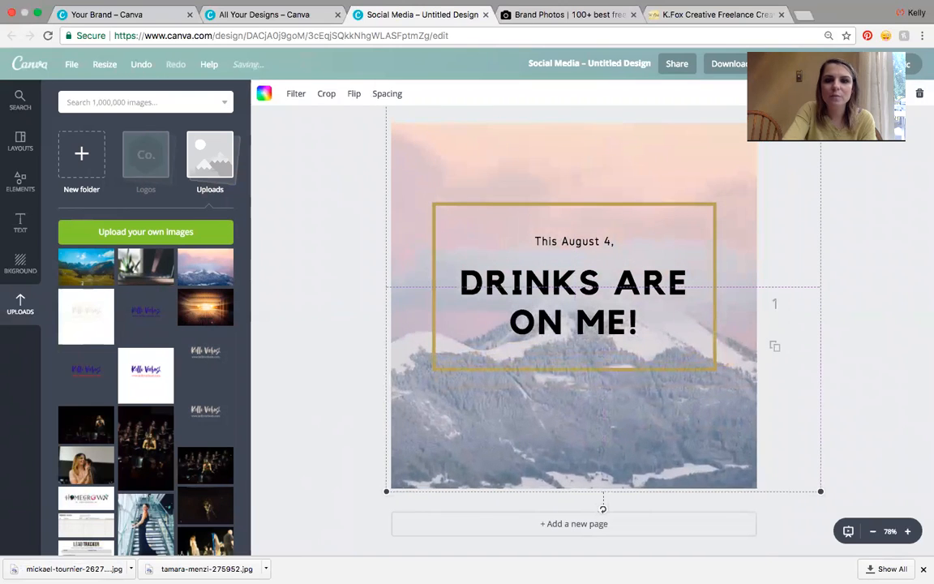
left_click(878, 364)
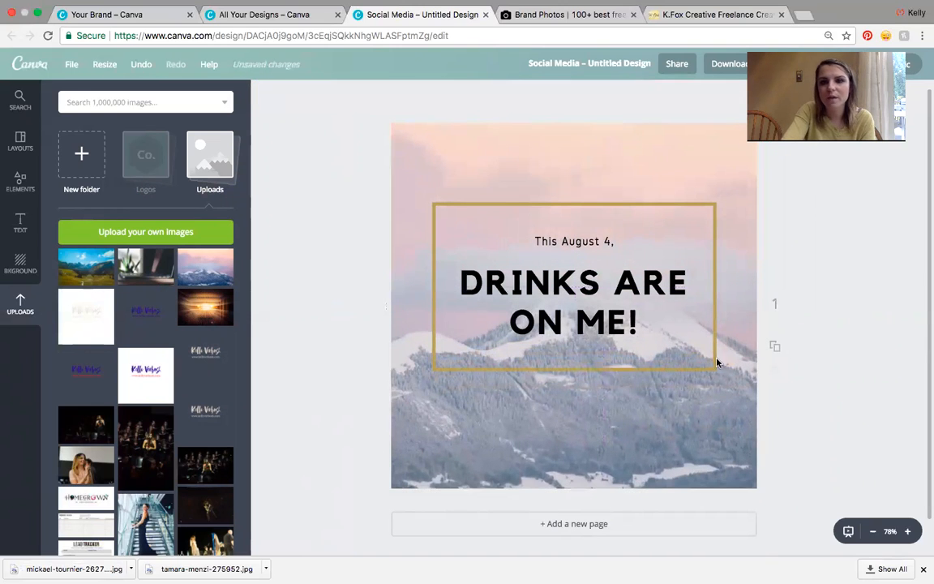
- Enlarge the gold frame slightly together with the grouped text inside it
left_click(687, 370)
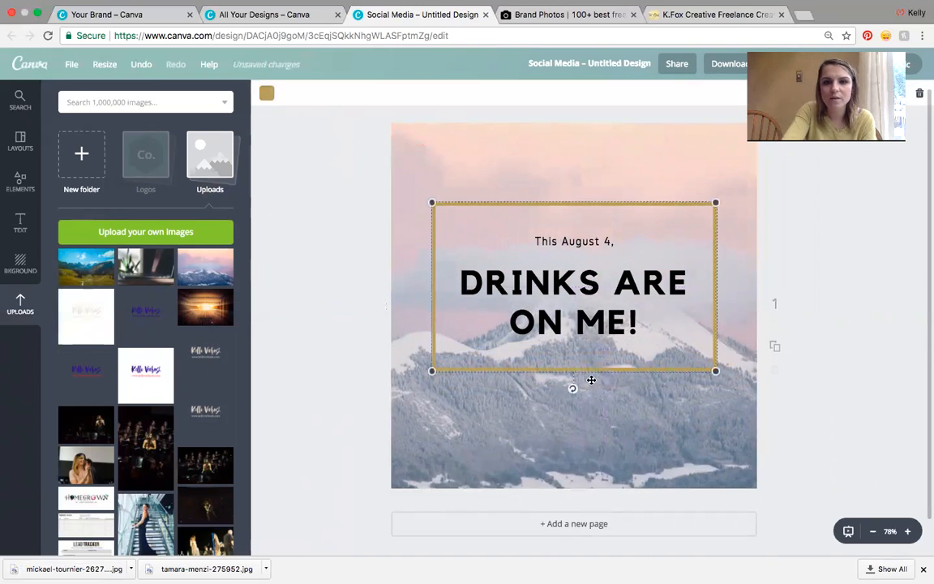
left_click_drag(715, 371, 659, 446)
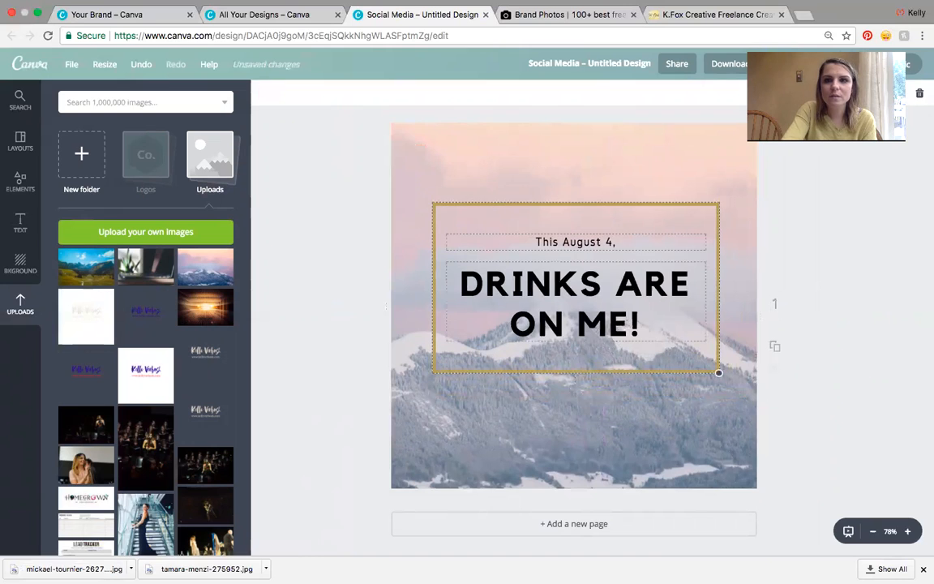
left_click(664, 415)
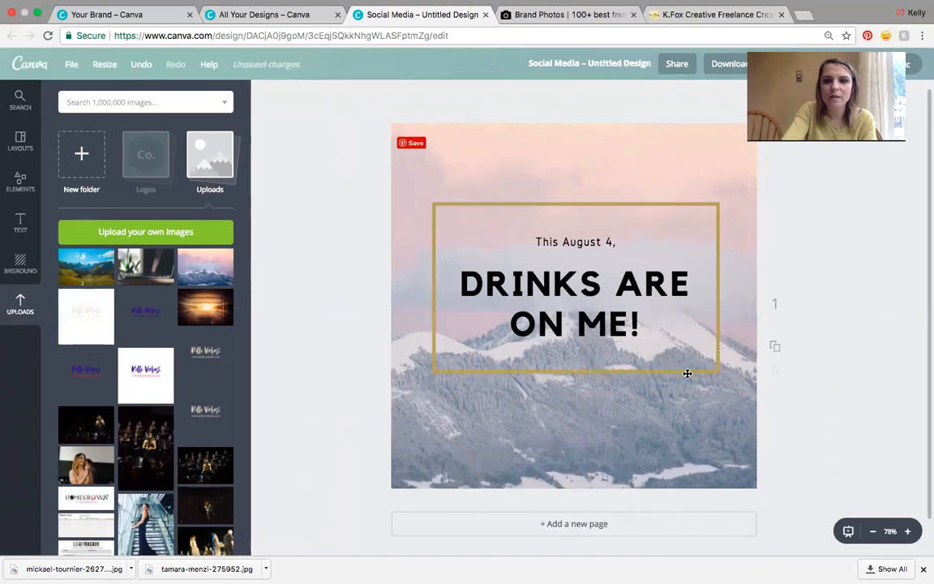
- Stretch only the gold frame on all four sides so it runs just inside the edges of the page
left_click(687, 373)
left_click_drag(575, 370, 571, 470)
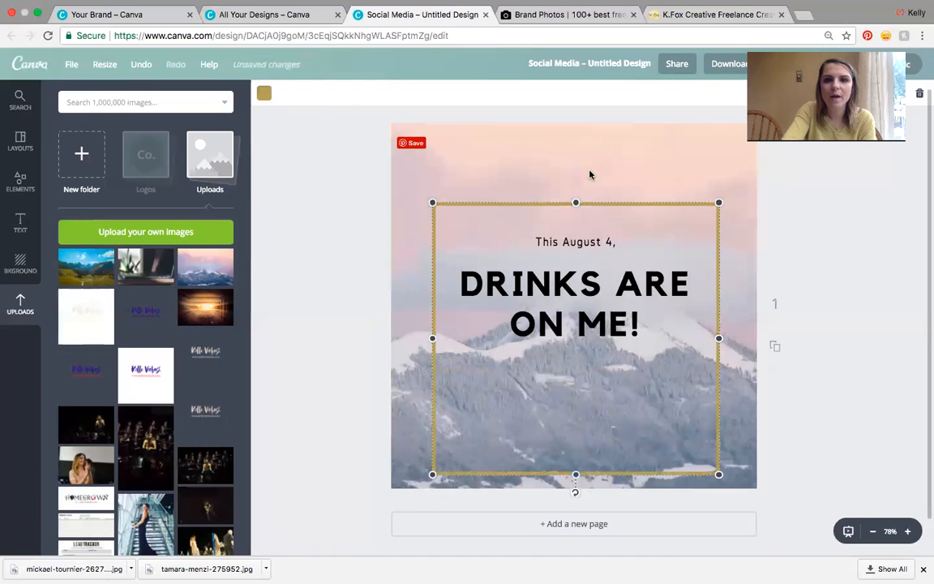
left_click_drag(575, 206, 575, 134)
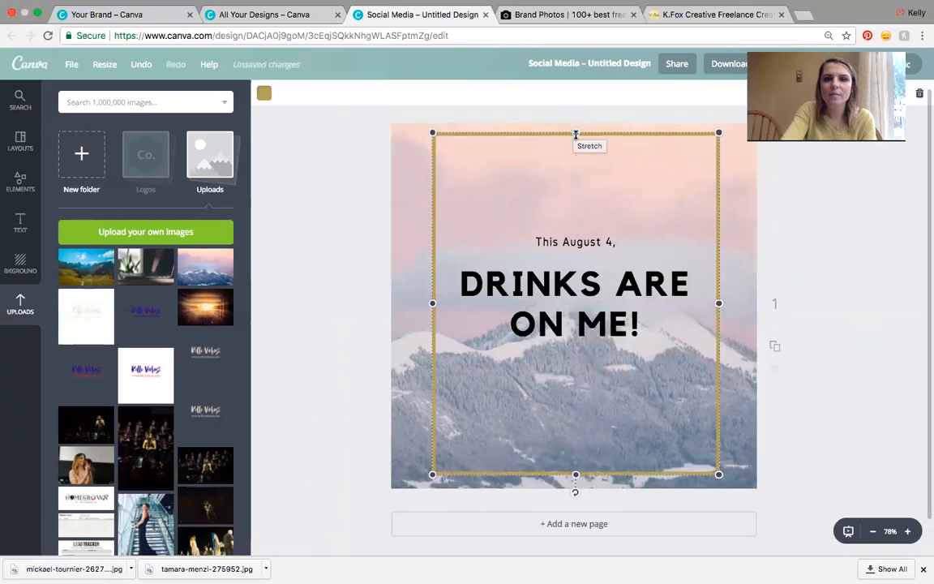
left_click_drag(718, 303, 747, 303)
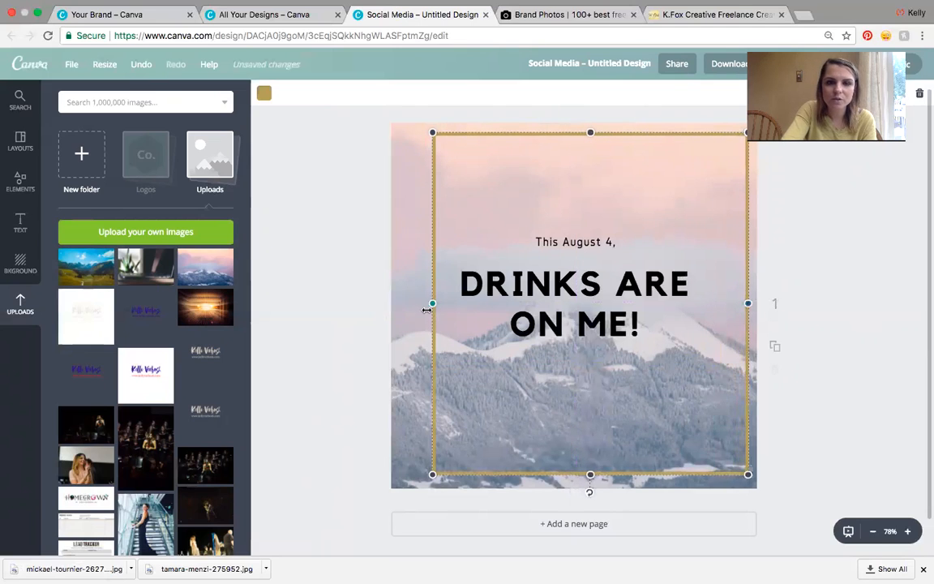
left_click_drag(430, 306, 398, 304)
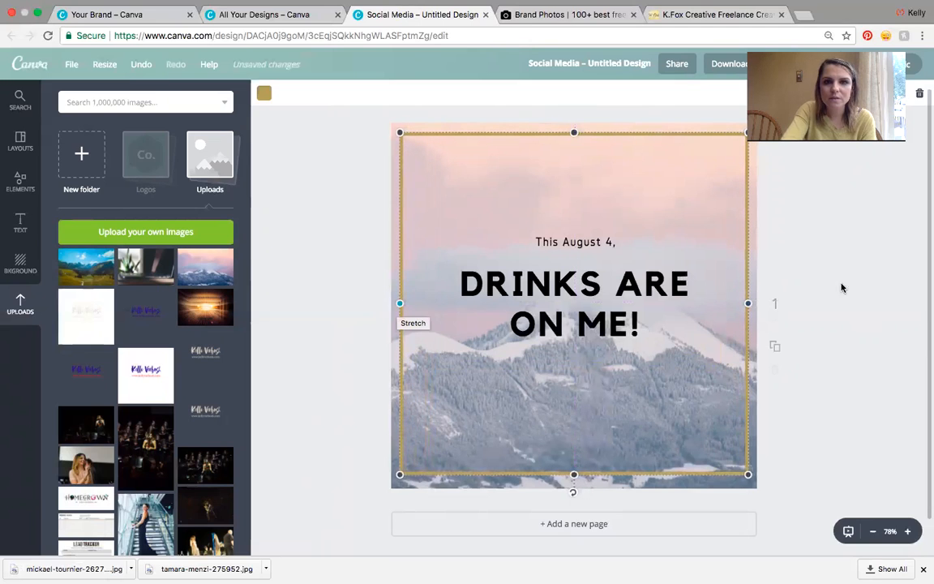
left_click_drag(575, 474, 575, 478)
left_click(878, 373)
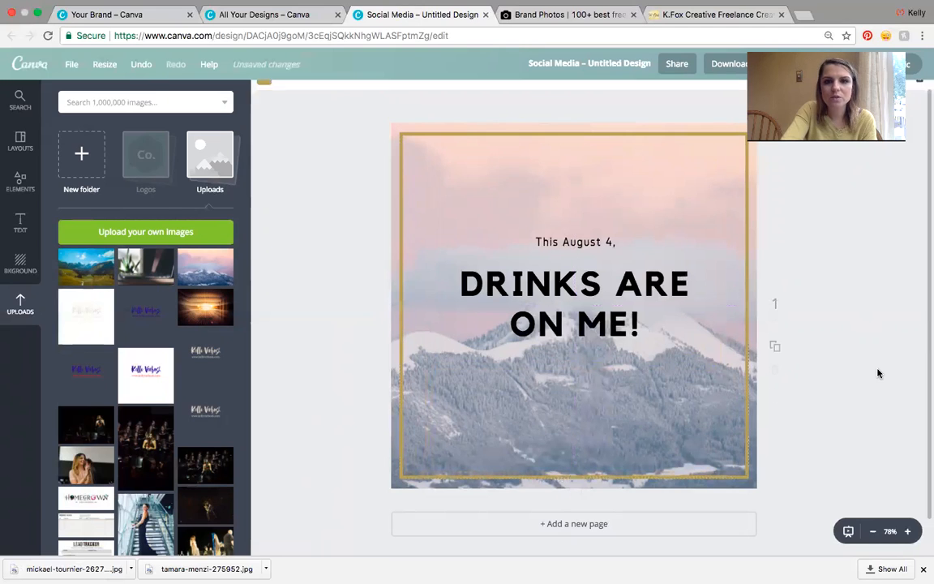
- Recolor the gold frame with the teal brand color
left_click(402, 152)
left_click(267, 97)
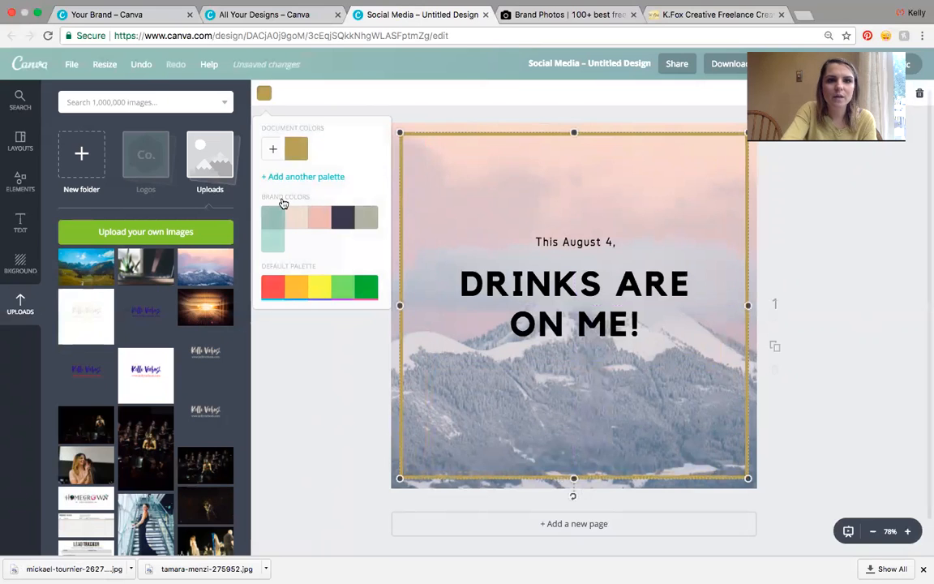
left_click(266, 227)
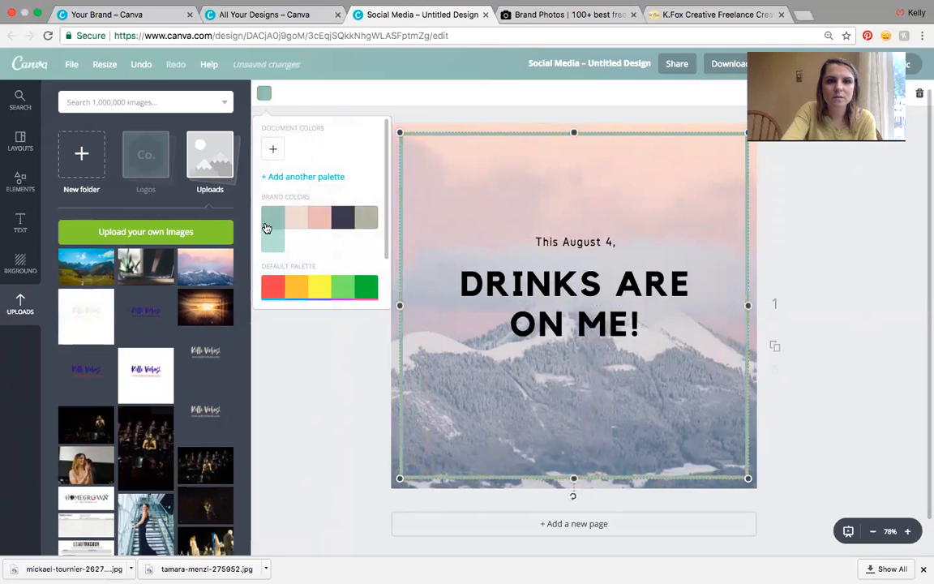
left_click(304, 392)
left_click(321, 386)
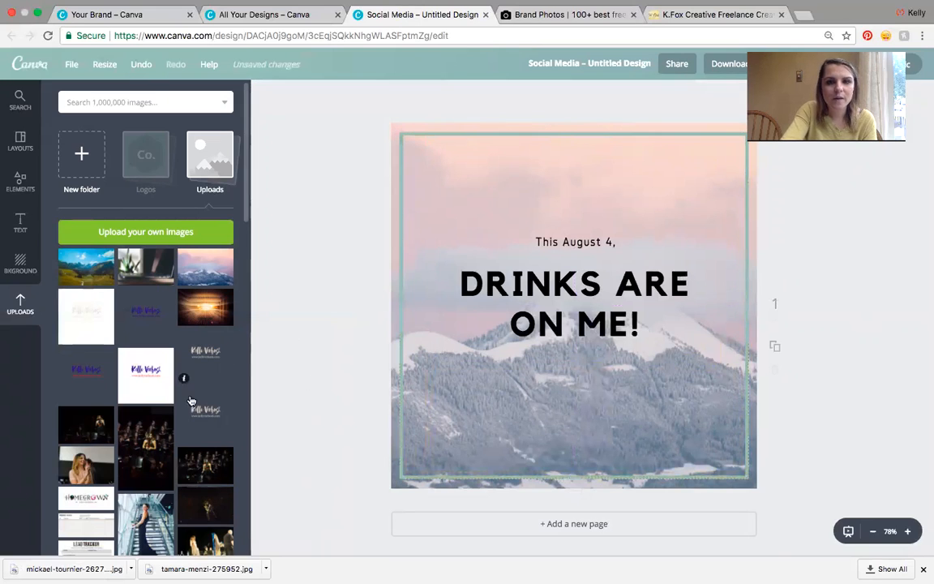
- Find the teal K. Fox Creative logo among the uploaded images and add it to the design
scroll(174, 452, "down", 15)
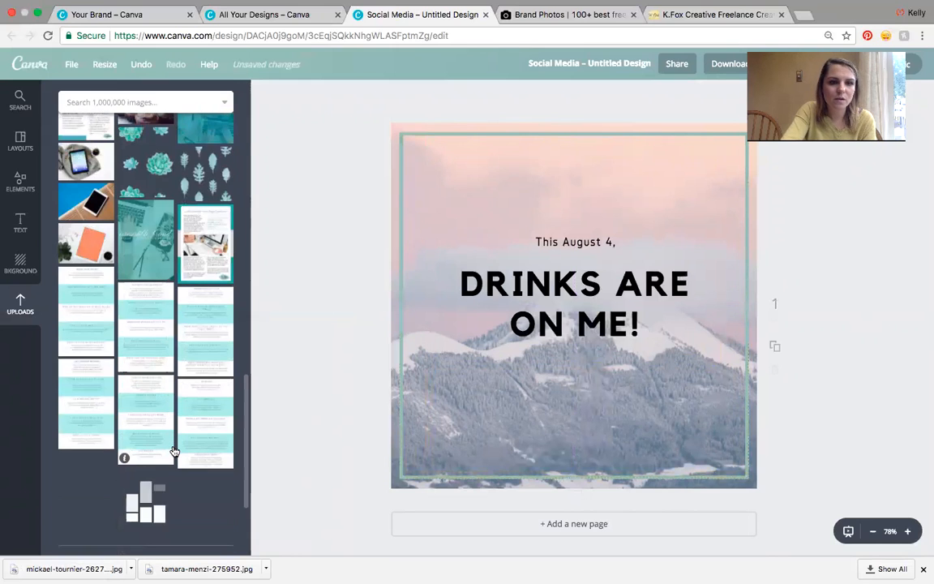
scroll(173, 452, "down", 3)
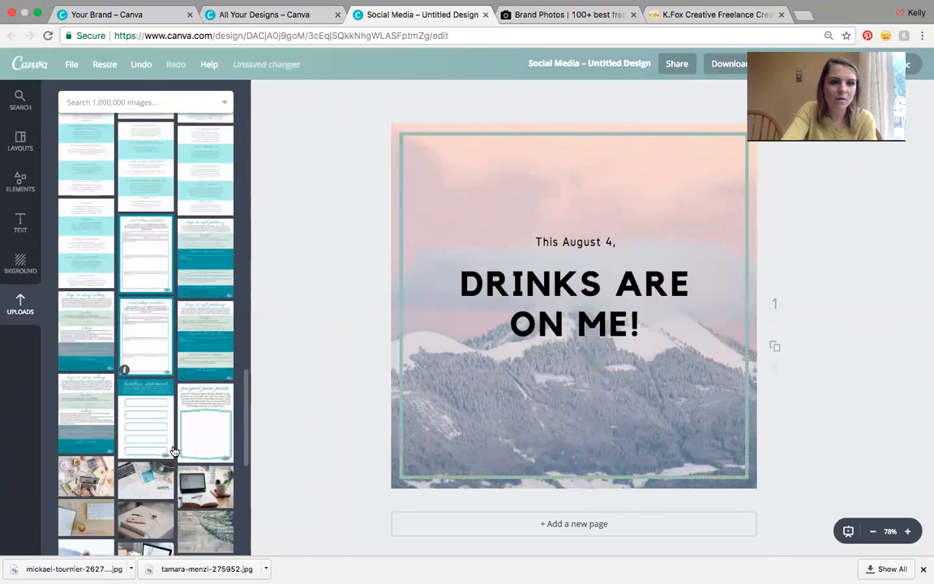
scroll(174, 452, "down", 10)
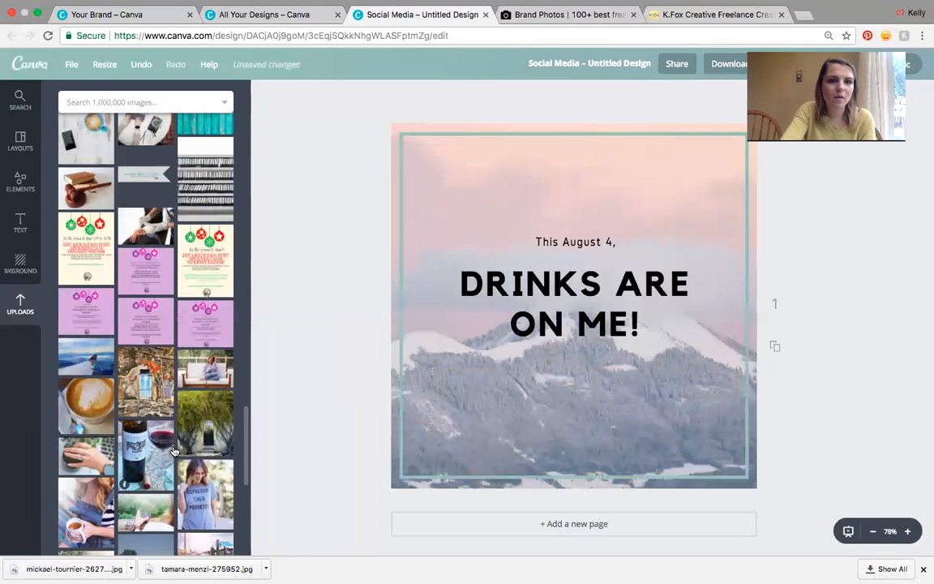
scroll(174, 451, "down", 10)
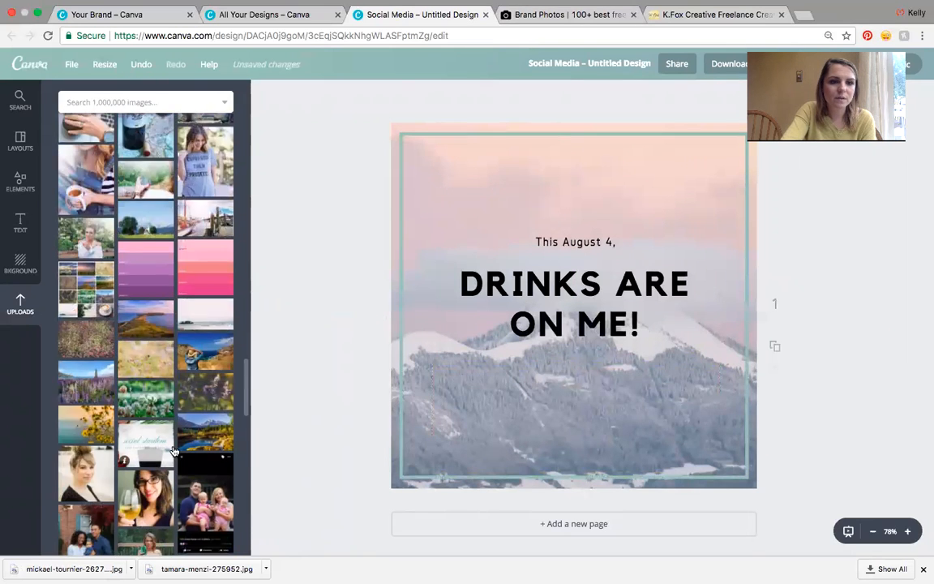
scroll(174, 452, "down", 5)
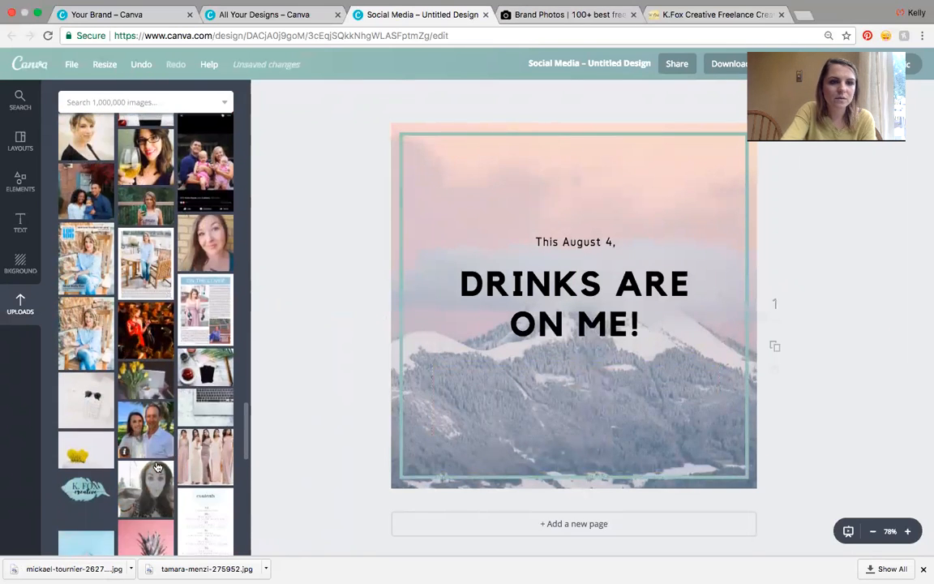
left_click(91, 491)
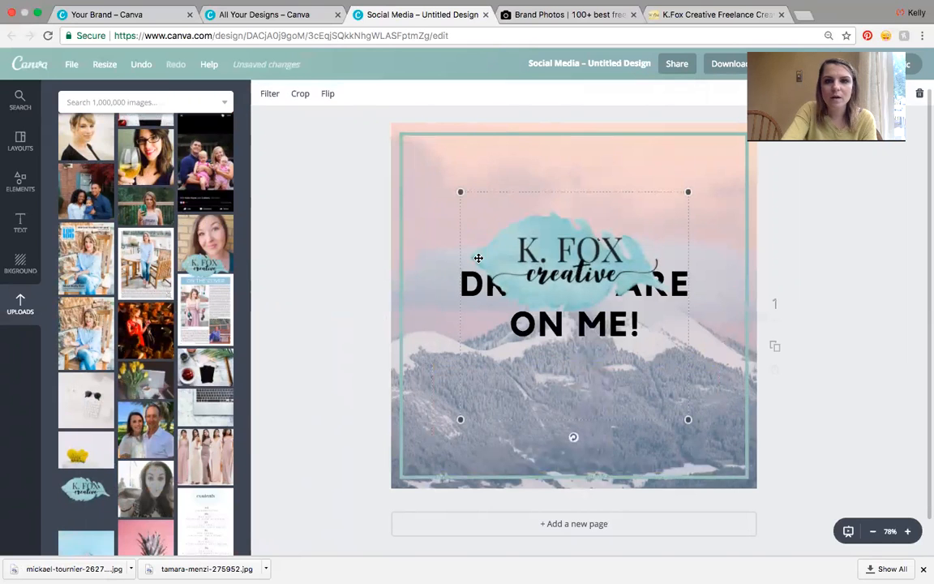
- Shrink the K. Fox Creative logo and place it over the frame's lower-right corner
left_click_drag(461, 194, 597, 290)
left_click_drag(660, 392, 745, 500)
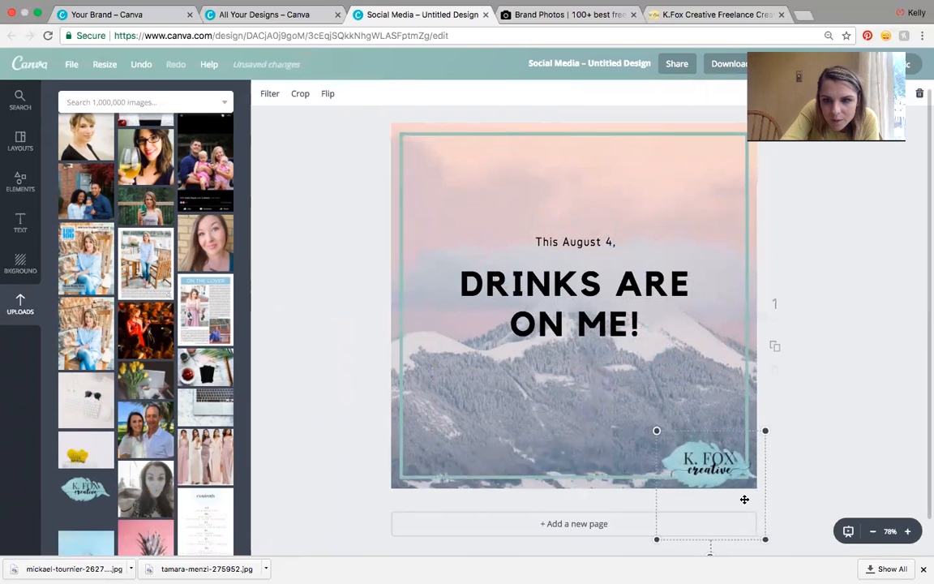
left_click_drag(767, 539, 740, 515)
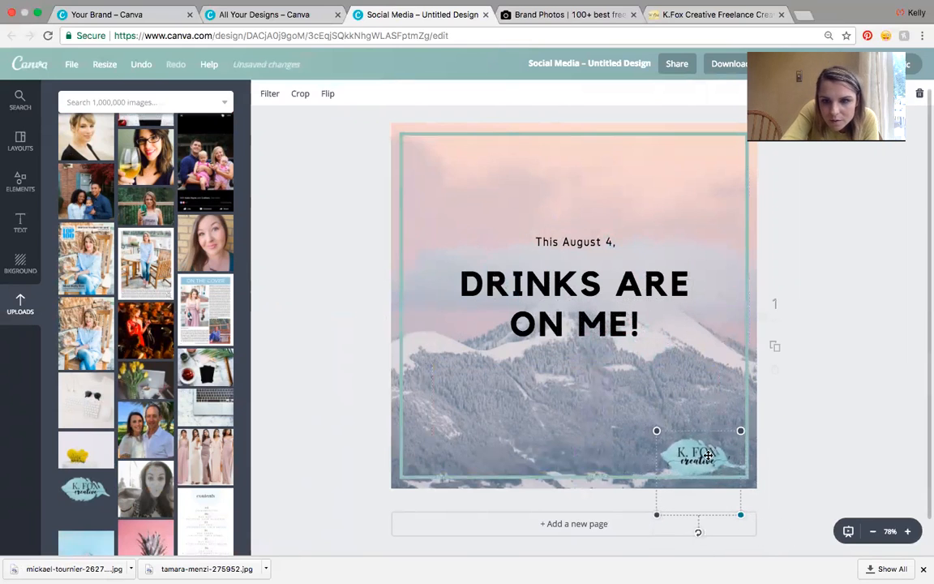
left_click_drag(709, 461, 716, 471)
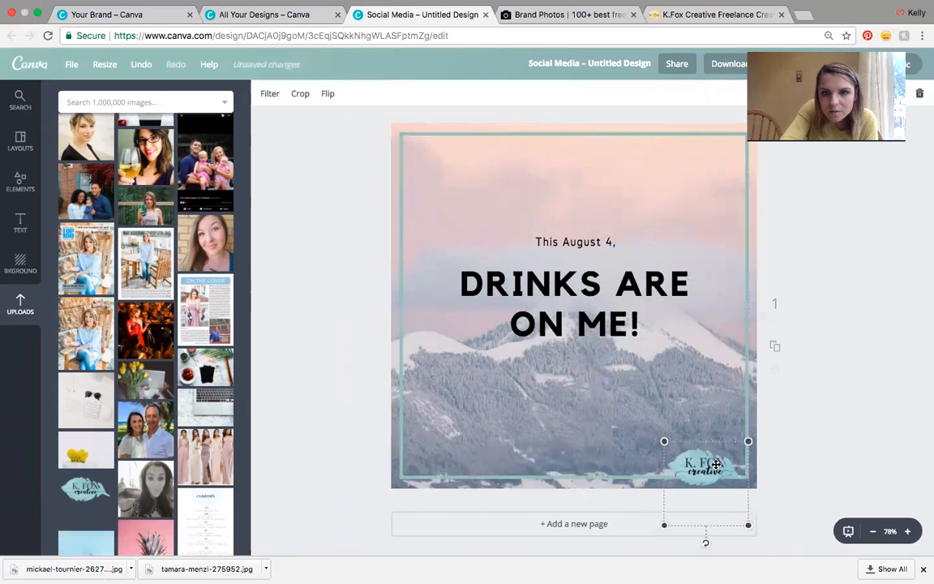
left_click(851, 361)
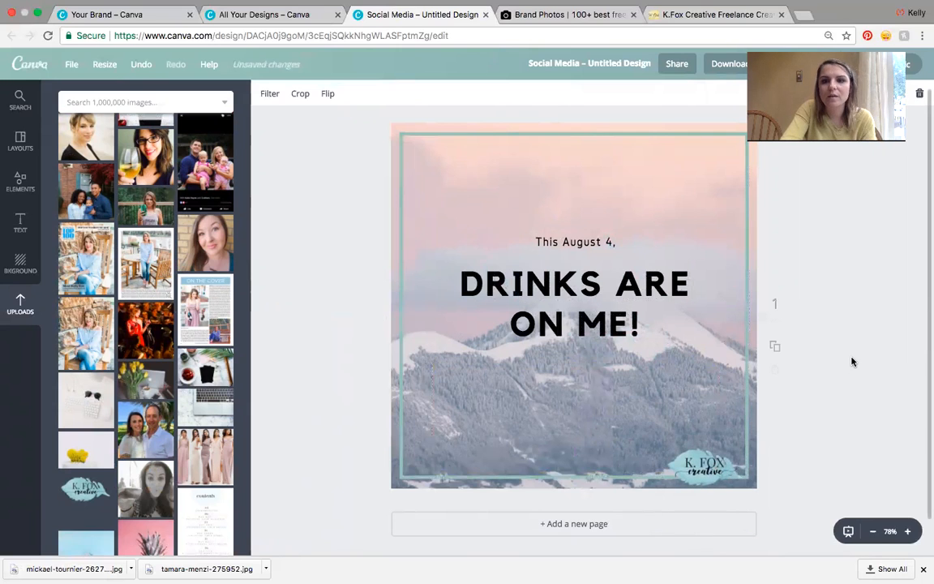
- Delete the "This August 4," line above the headline
left_click(567, 241)
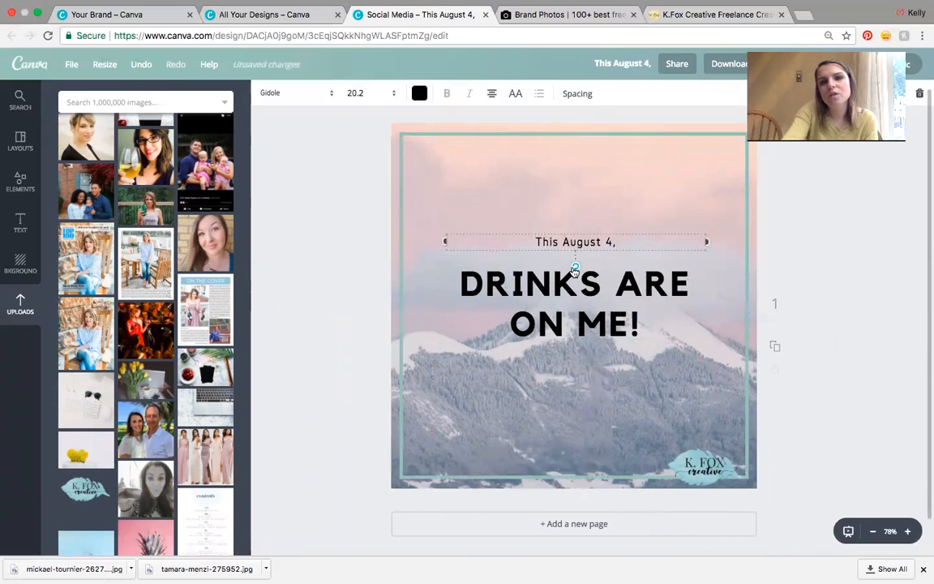
key("Delete")
left_click(570, 284)
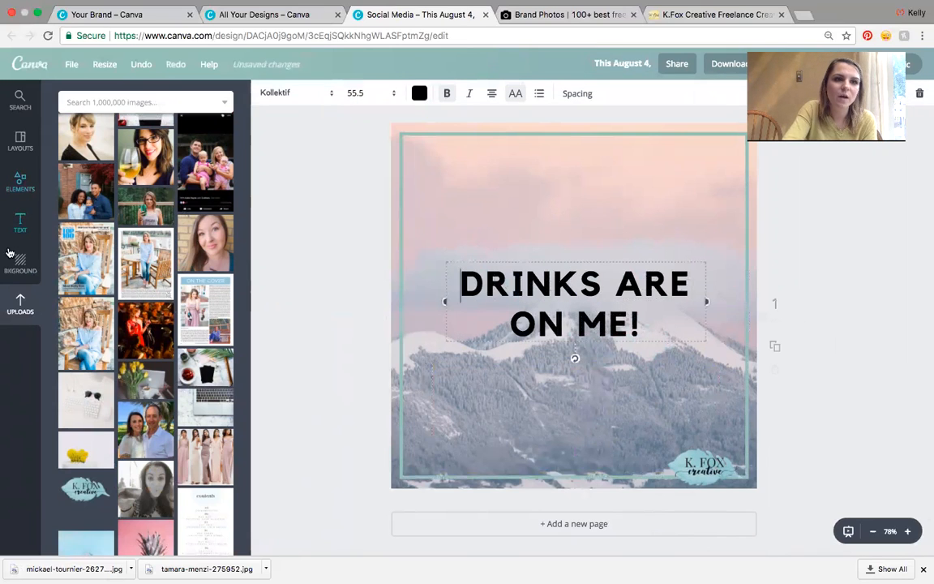
- Look through the brand font styles and the ready-made text combinations
left_click(20, 224)
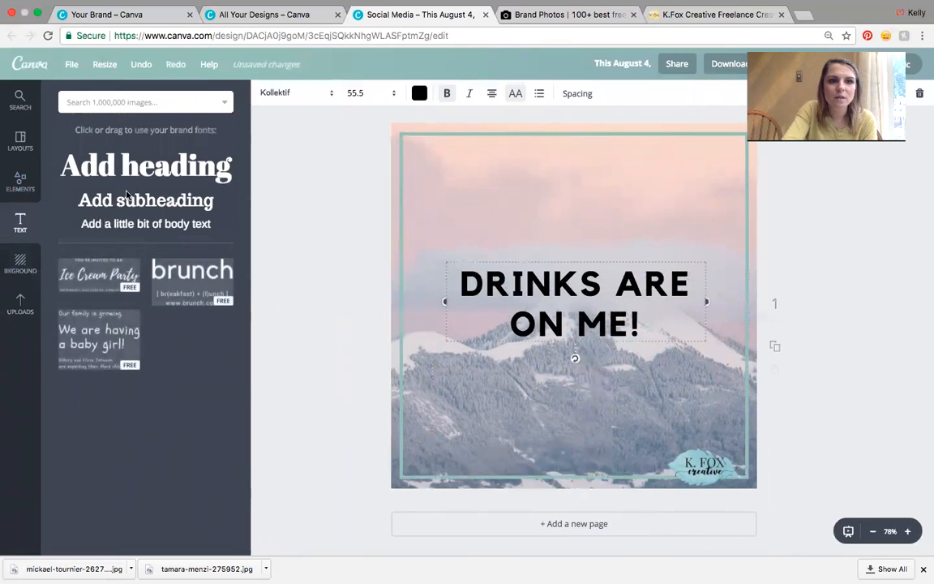
scroll(115, 395, "down", 3)
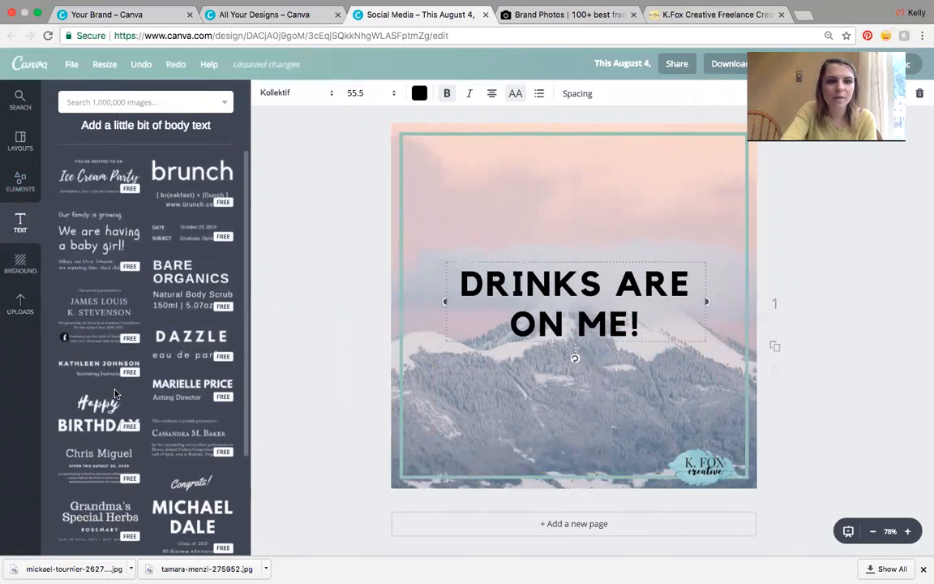
scroll(115, 395, "down", 9)
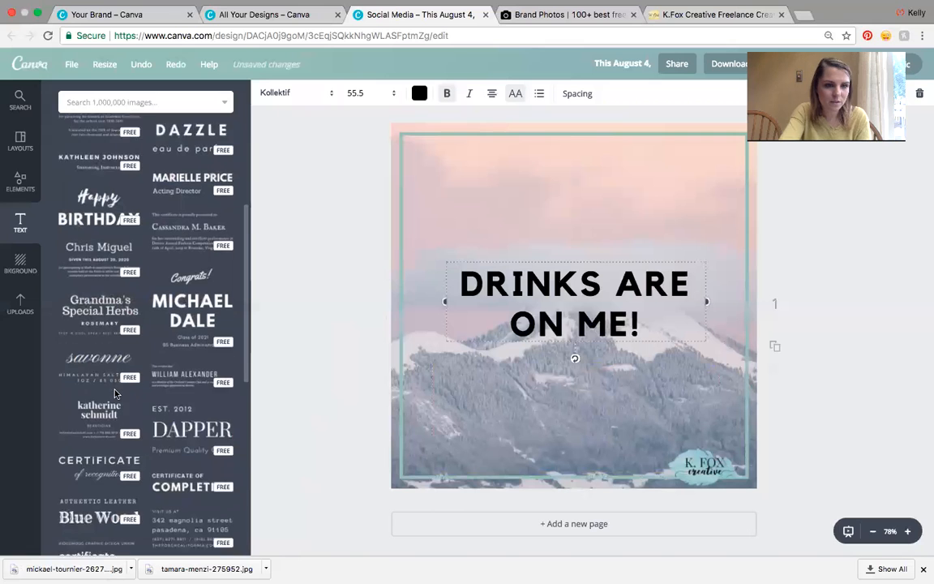
scroll(115, 395, "down", 10)
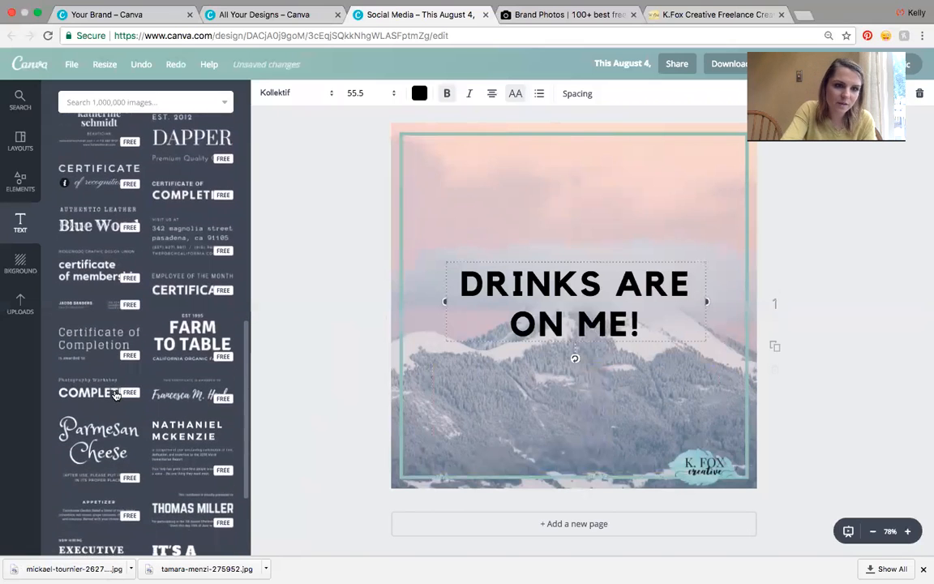
scroll(115, 395, "down", 2)
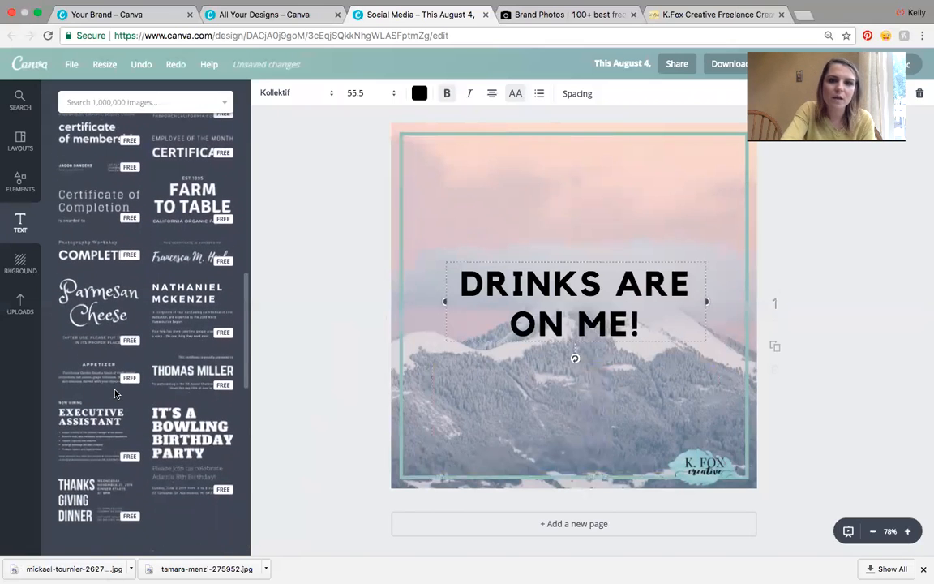
scroll(115, 393, "down", 5)
scroll(218, 445, "up", 6)
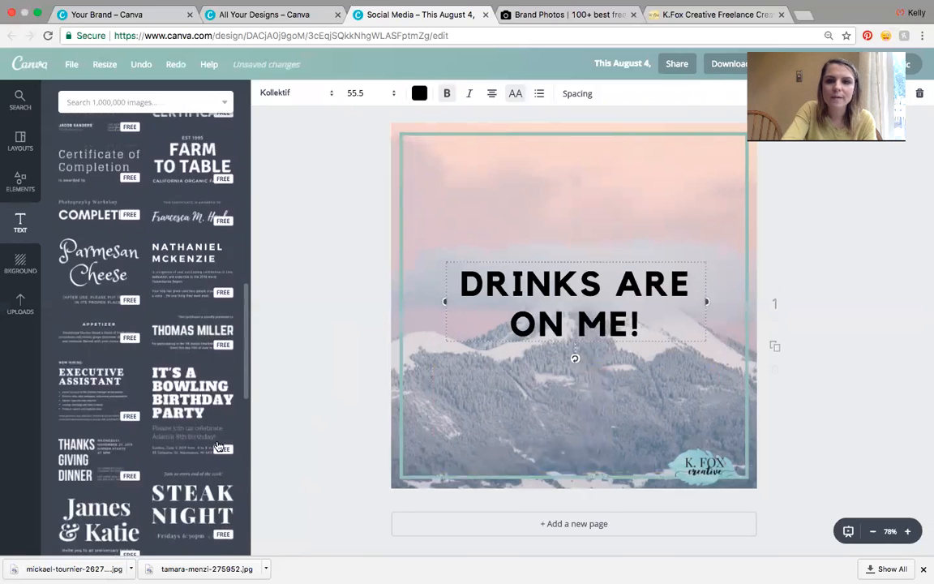
- Replace the "DRINKS ARE ON ME!" headline with "CREATE A BRAND THAT IS IRRESISTIBLE"
double_click(521, 331)
left_click(626, 329)
left_click_drag(654, 325, 468, 283)
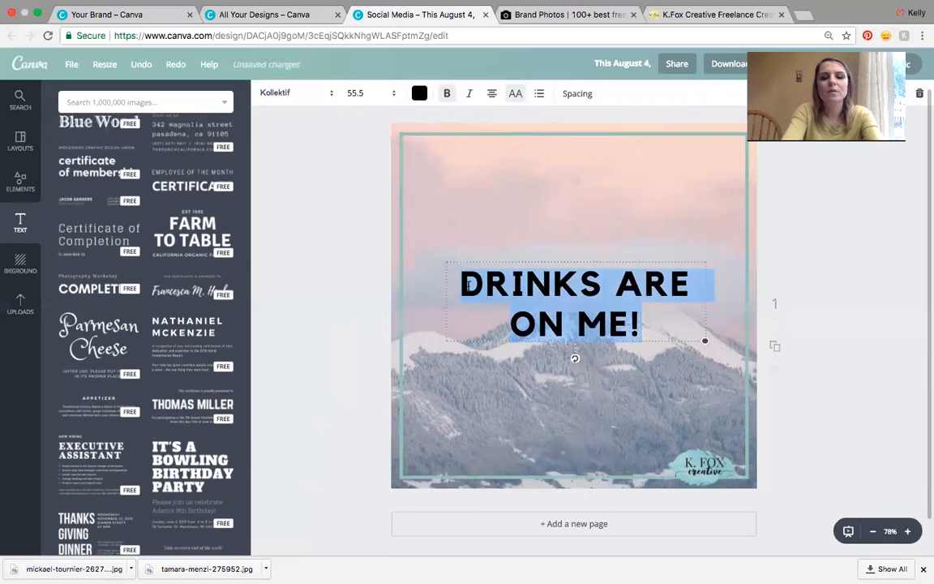
type("CREATE A BRAND THA")
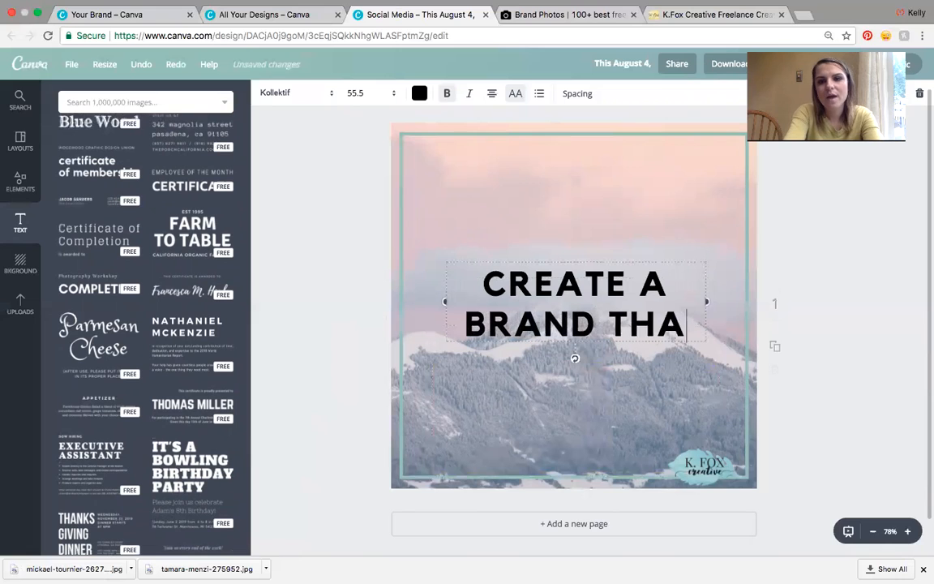
type("T IS IR")
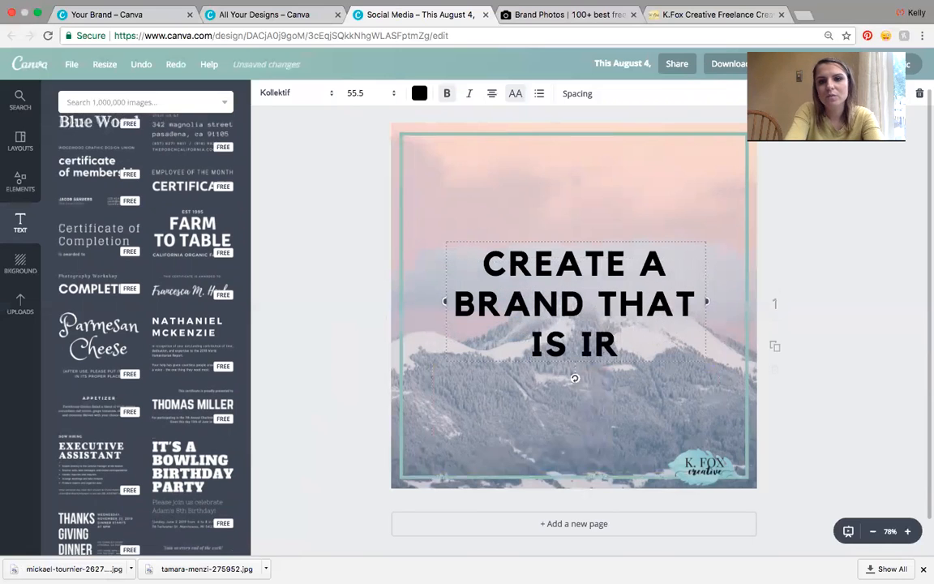
type("RES")
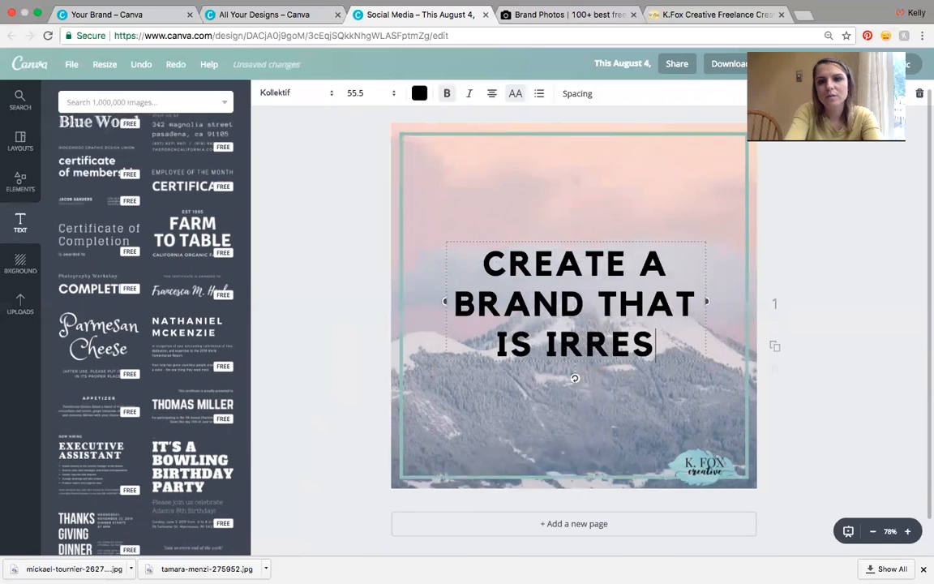
type("ISTIBLE")
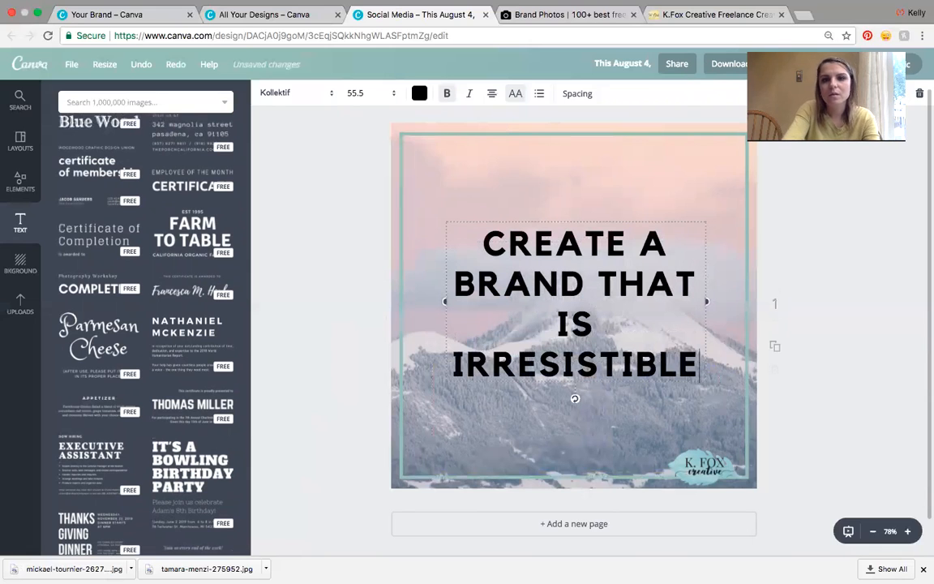
- Set the headline's font size to 72 and widen its text box to both sides of the teal frame
left_click(361, 95)
left_click(354, 328)
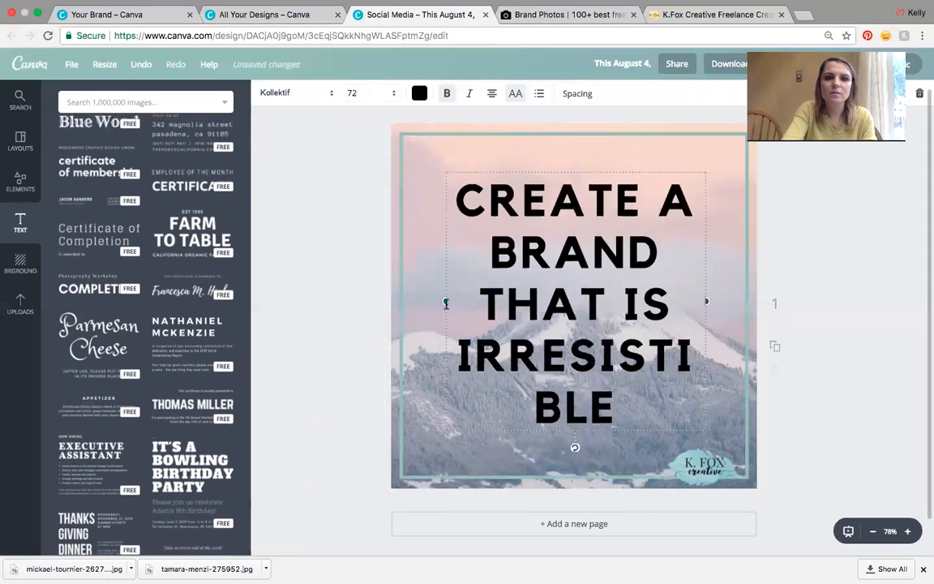
left_click_drag(444, 302, 398, 303)
left_click_drag(706, 301, 746, 301)
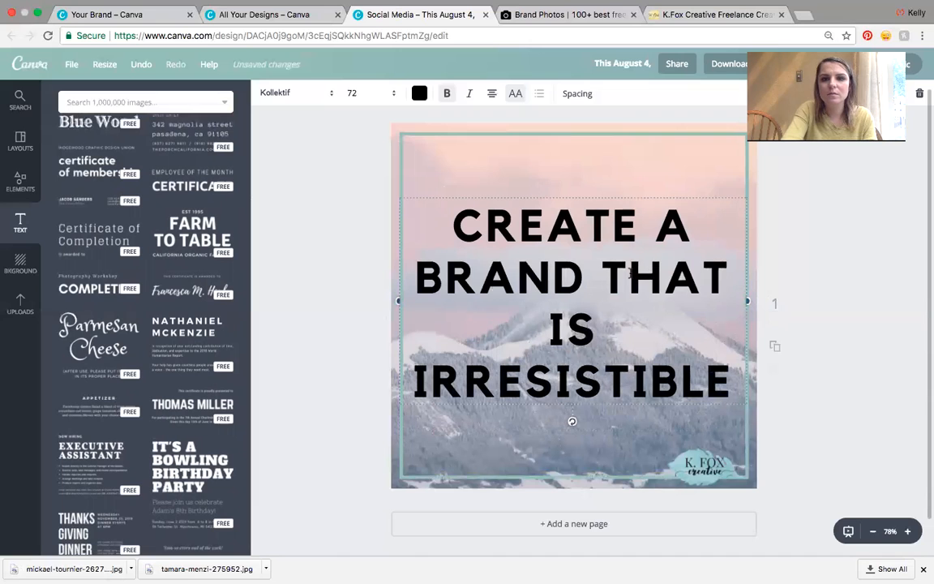
left_click(826, 226)
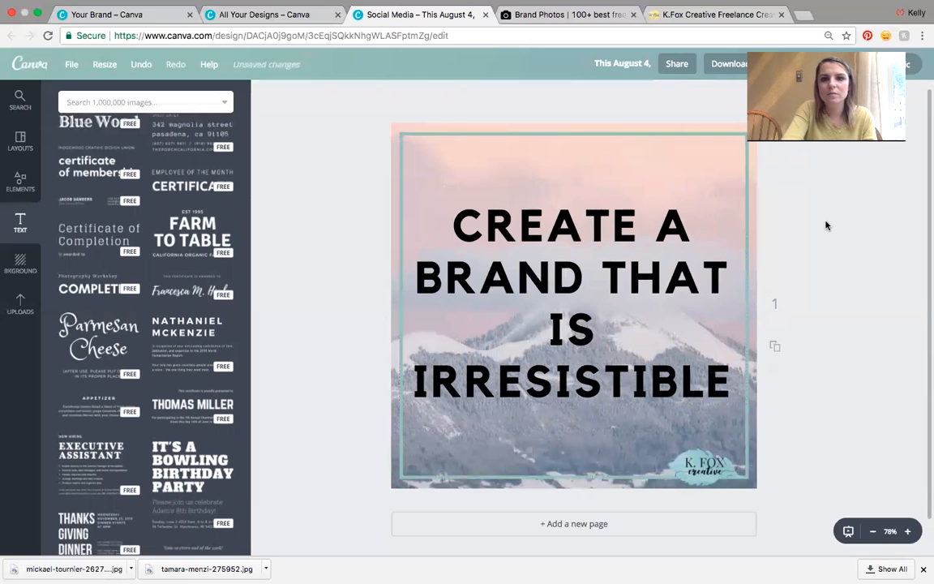
- Shorten "THAT IS" in the headline to "THAT'S", keeping "IRRESISTIBLE" as a separate word
left_click(633, 279)
key("BackSpace")
key("BackSpace")
key("BackSpace")
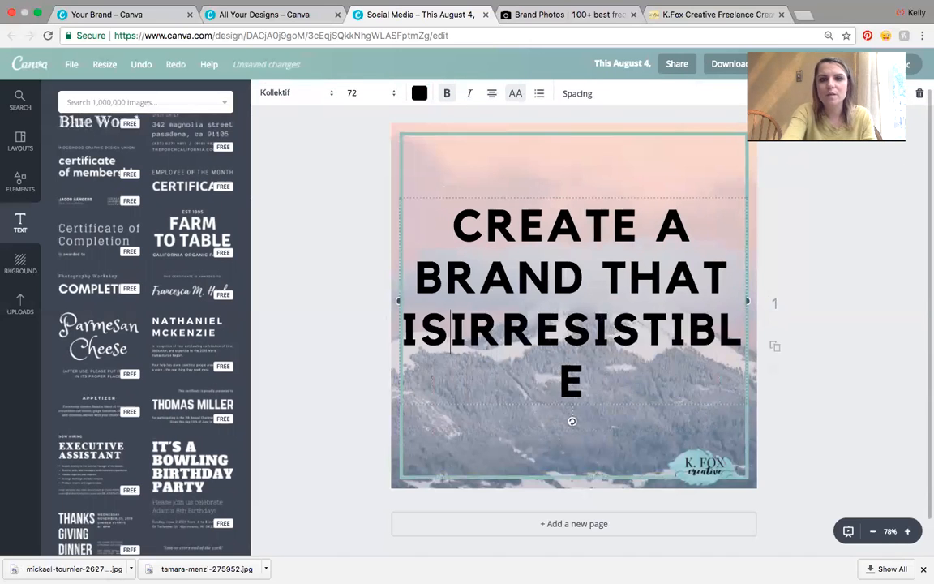
key("BackSpace")
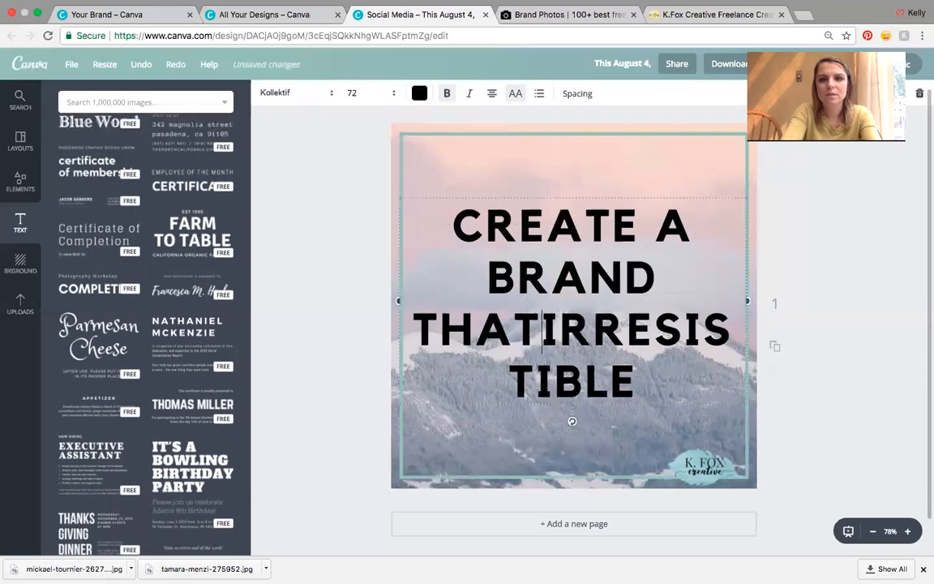
type("'s")
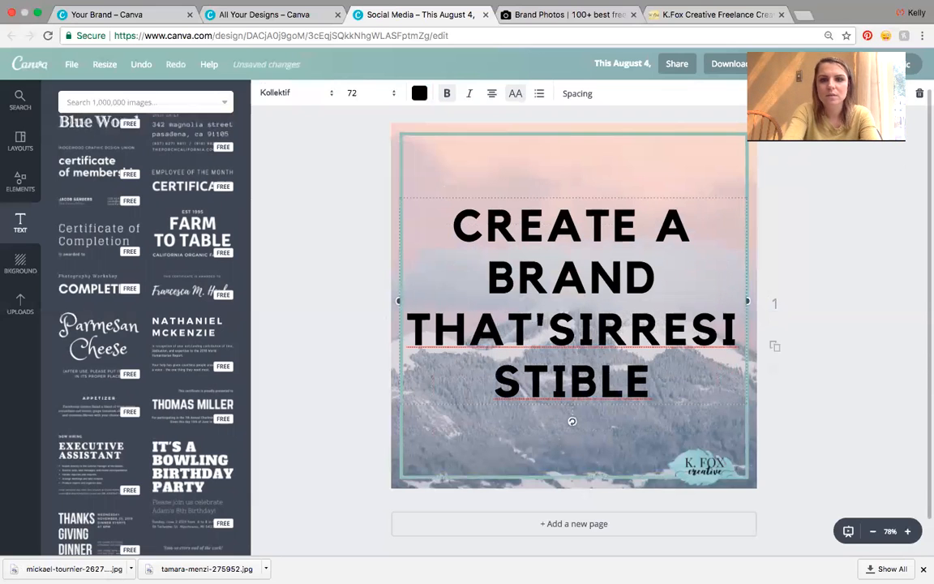
left_click(861, 265)
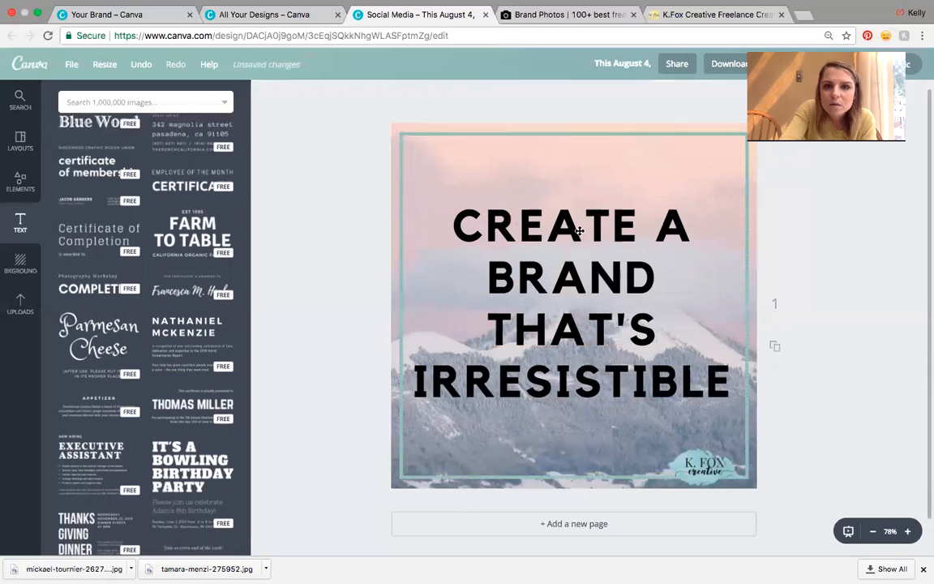
- Recolor the headline with the dark navy brand color
left_click(579, 230)
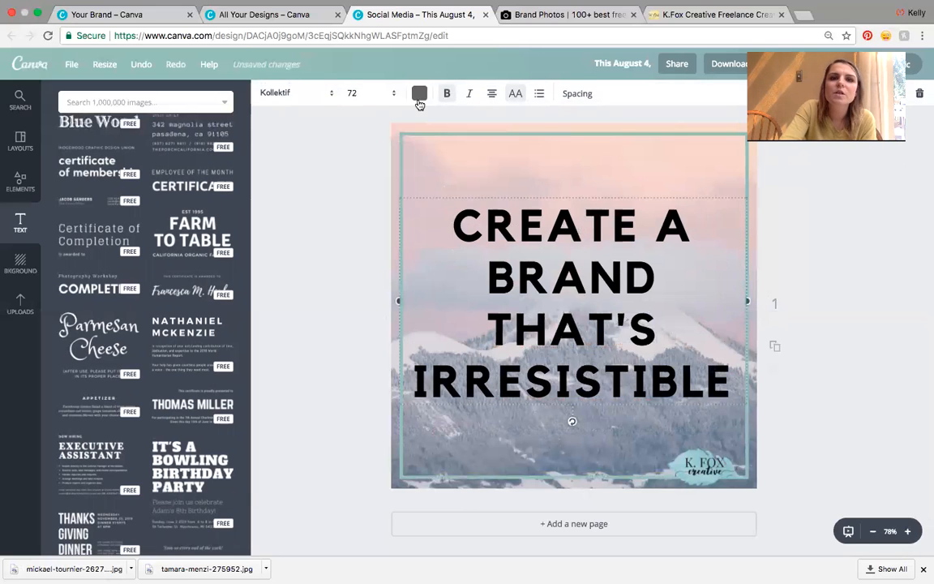
left_click(420, 101)
left_click(499, 221)
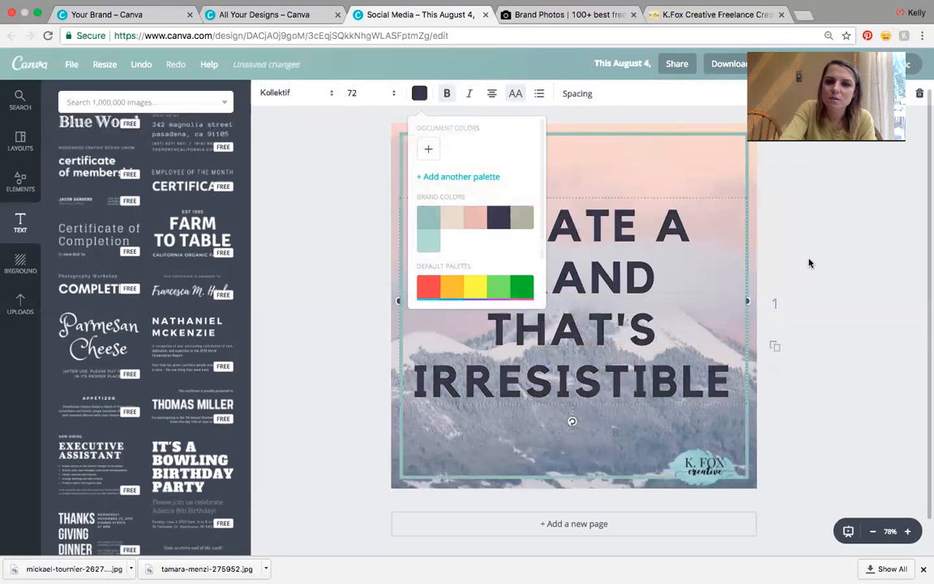
left_click(874, 271)
left_click(876, 270)
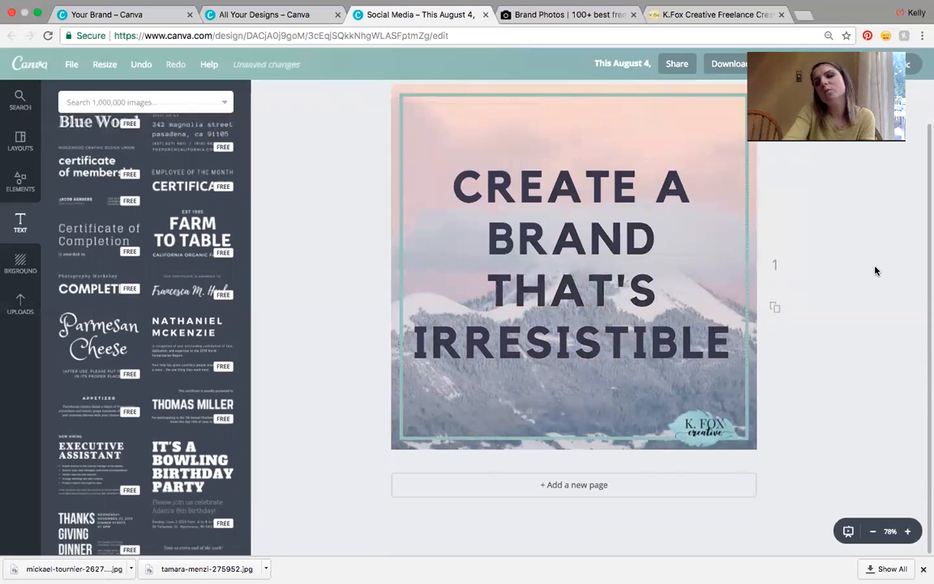
- Move the headline slightly up within the teal frame
scroll(826, 252, "up", 2)
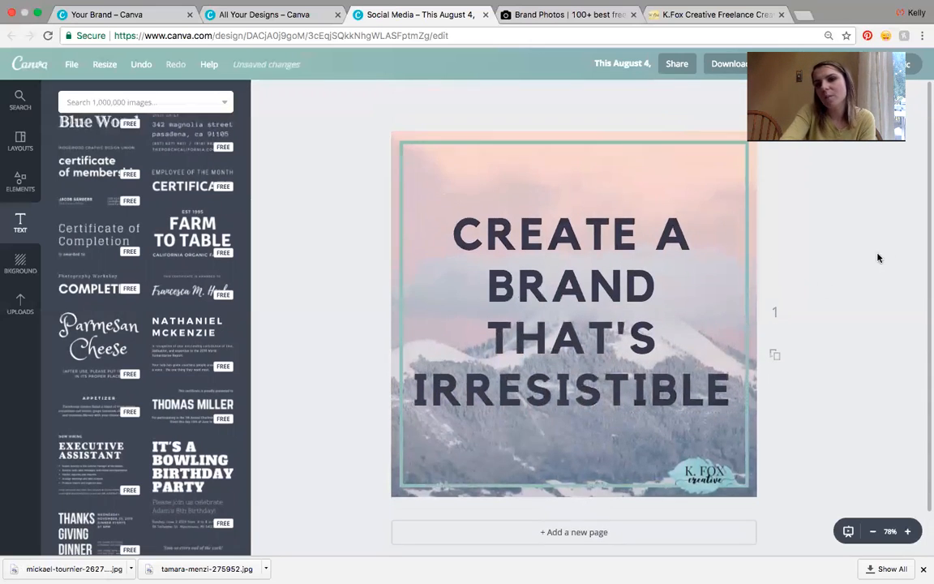
left_click_drag(645, 286, 645, 270)
scroll(889, 296, "down", 2)
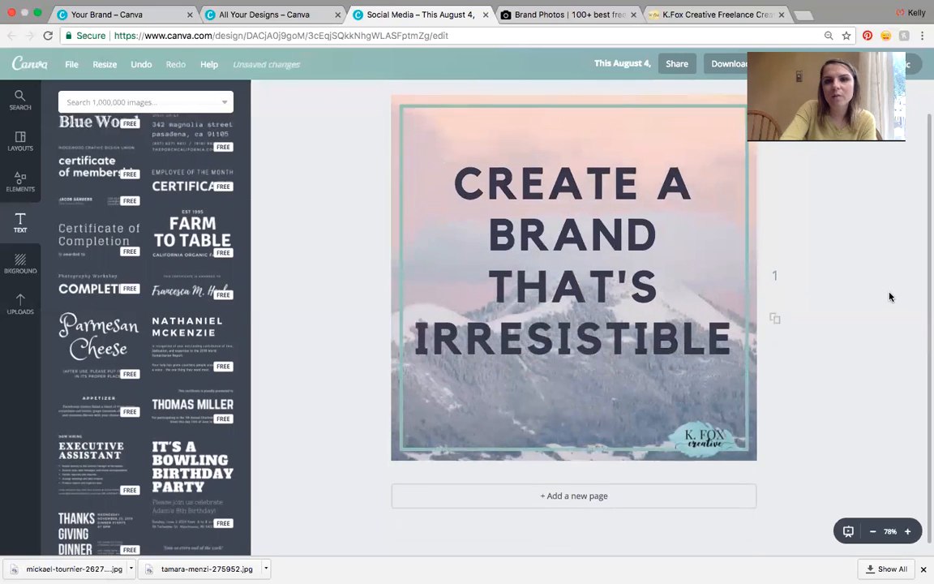
- Duplicate the quote graphic page and delete the mountain background photo from the copy
left_click(778, 311)
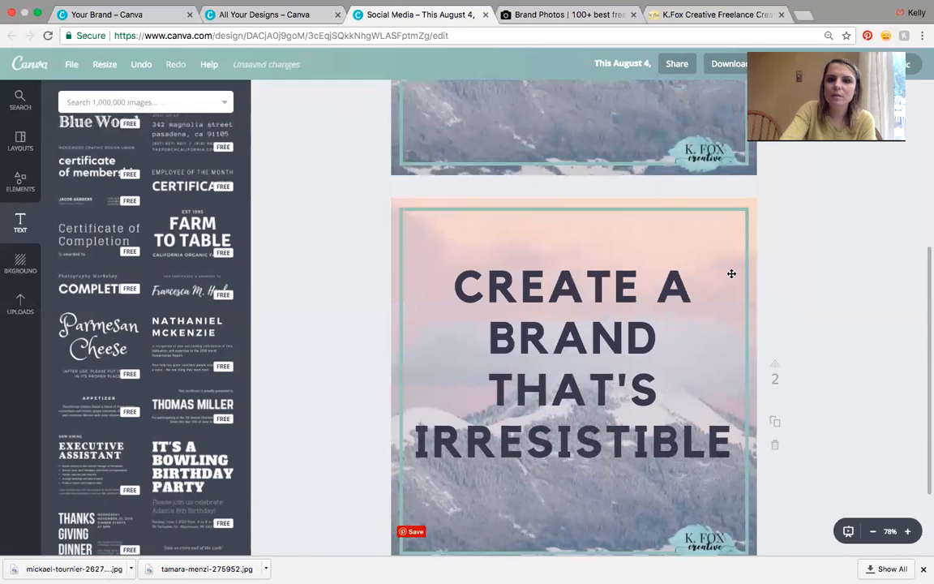
left_click(756, 243)
key("Delete")
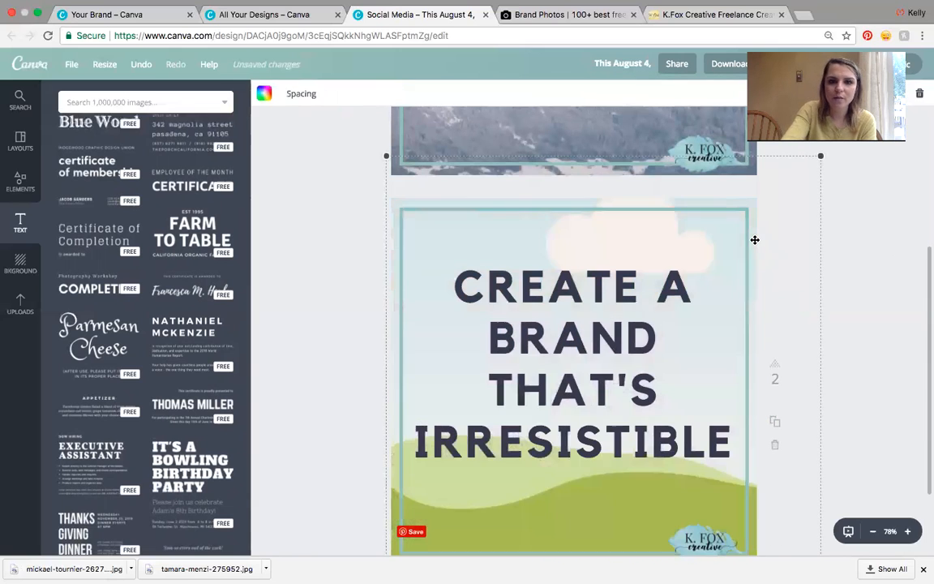
- Fill the second page's background with the uploaded photo of the woman in the pink dress standing by the white-framed windows
left_click(21, 305)
scroll(105, 387, "down", 3)
scroll(104, 388, "down", 3)
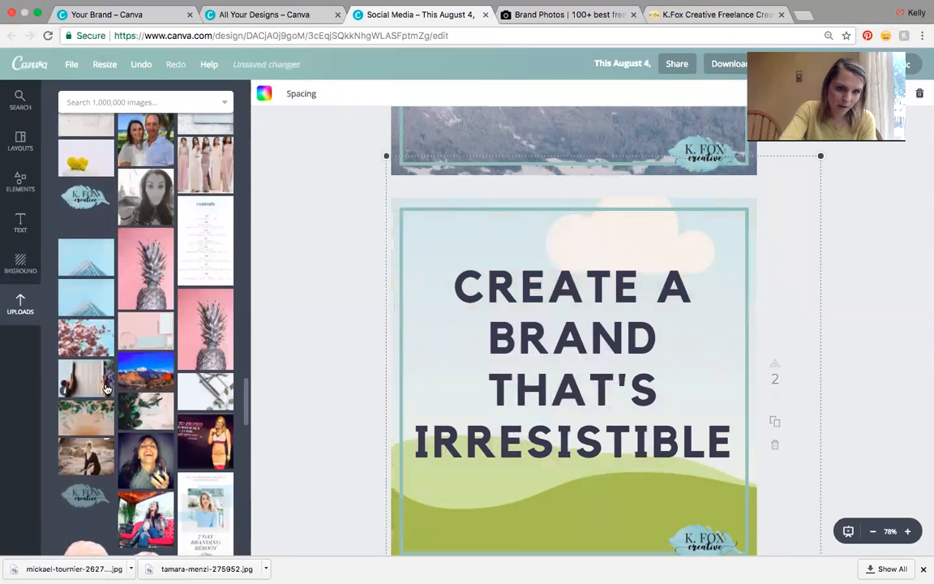
scroll(105, 388, "down", 3)
scroll(104, 388, "down", 10)
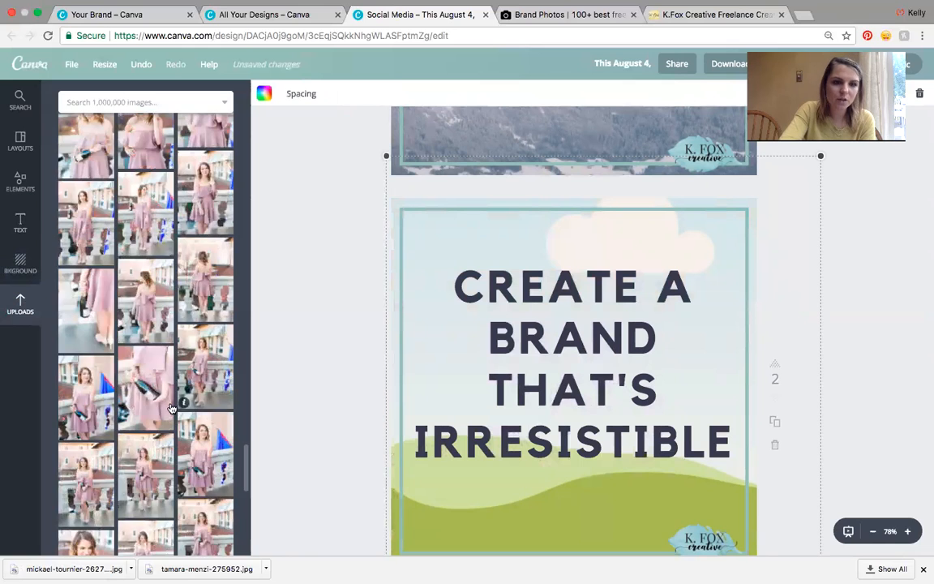
scroll(171, 408, "down", 10)
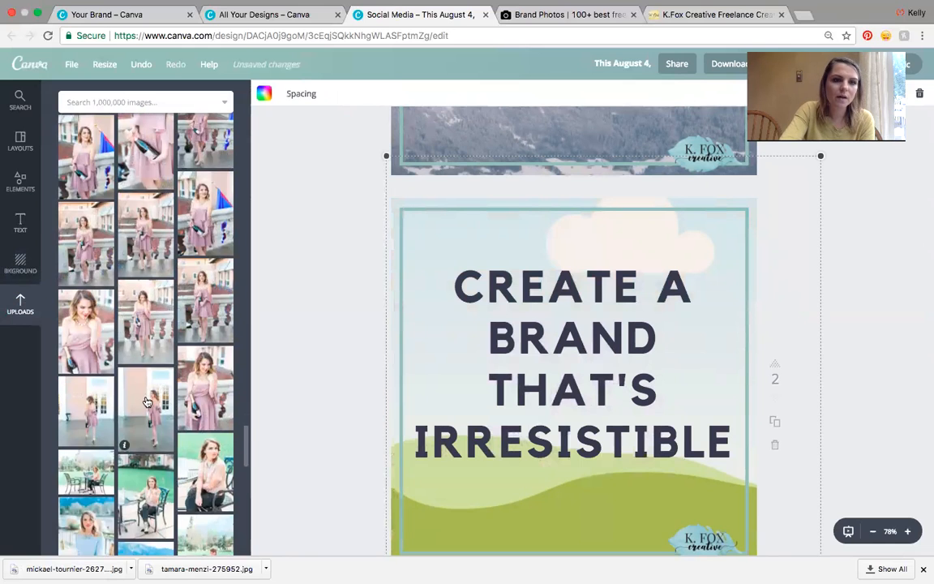
scroll(147, 402, "down", 6)
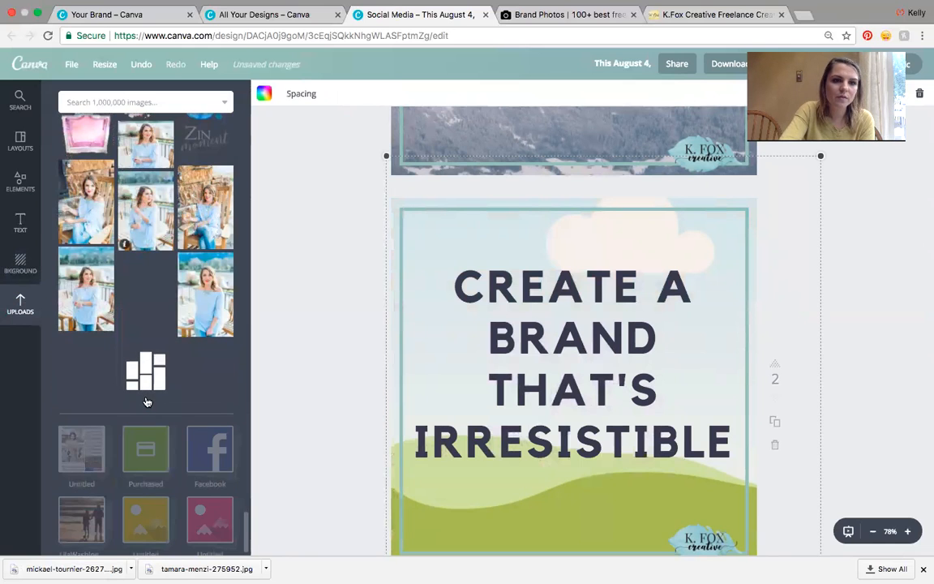
scroll(147, 403, "down", 3)
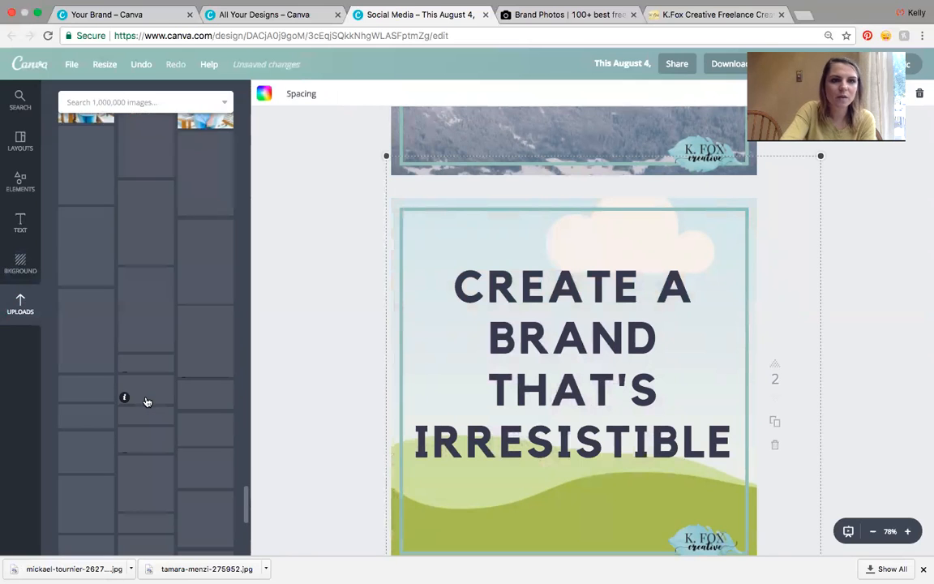
scroll(147, 402, "down", 6)
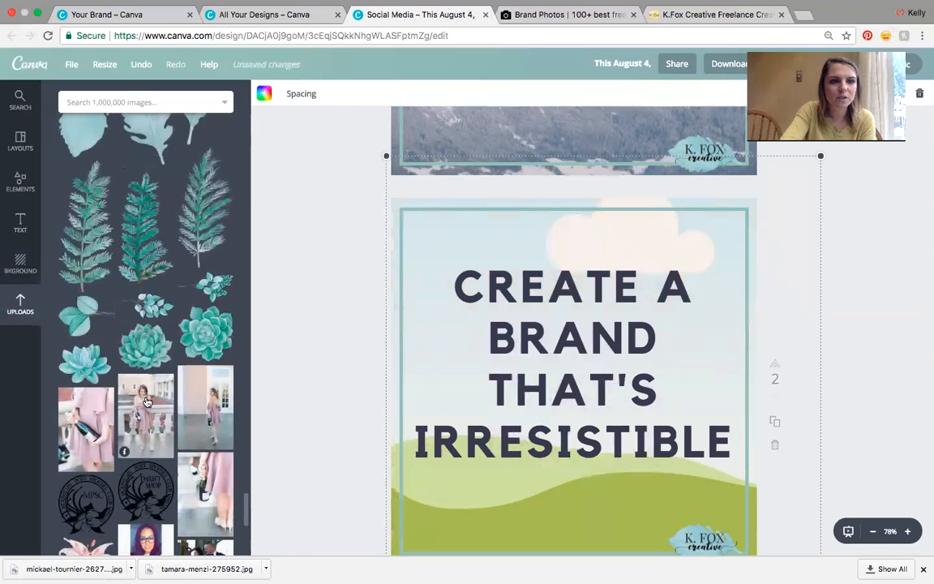
scroll(148, 271, "up", 6)
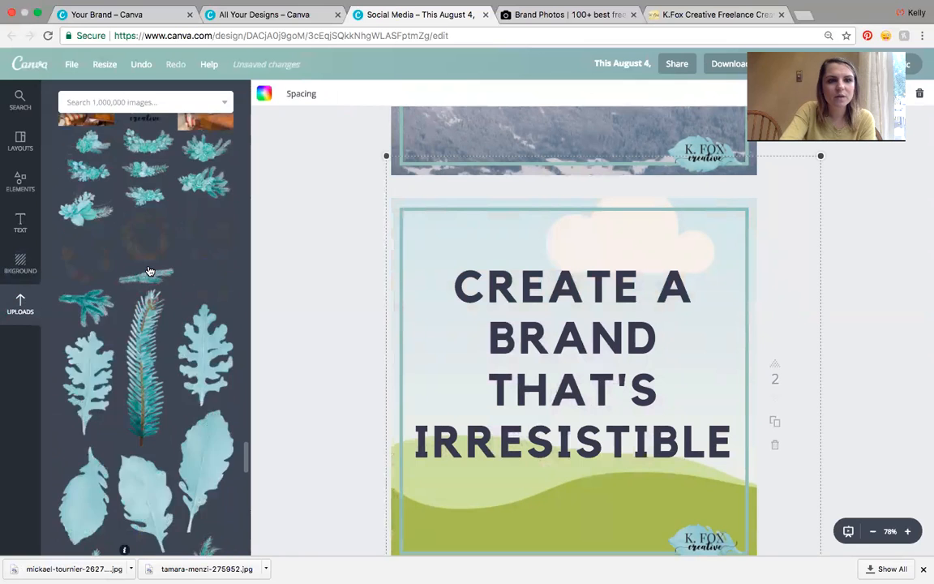
scroll(148, 271, "up", 8)
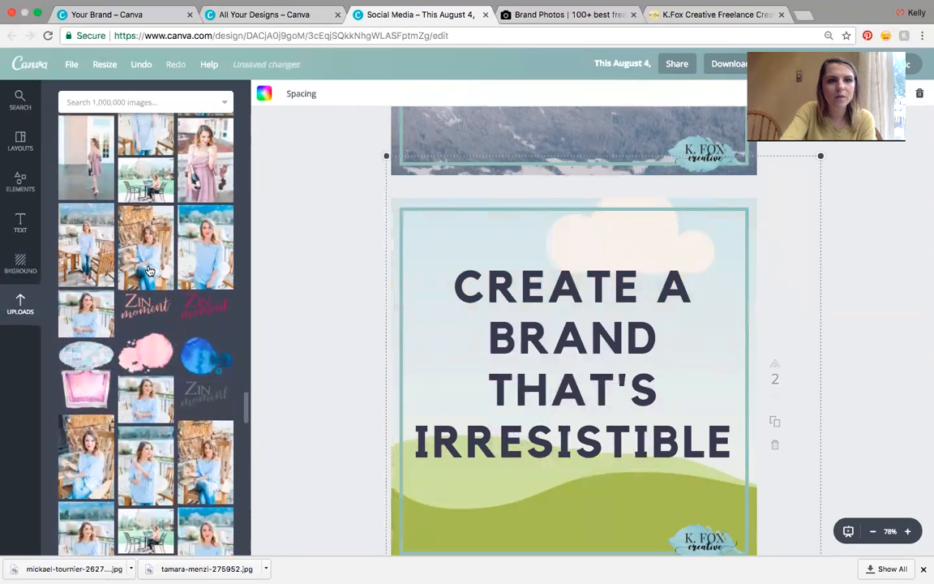
scroll(148, 271, "up", 2)
left_click_drag(96, 233, 768, 424)
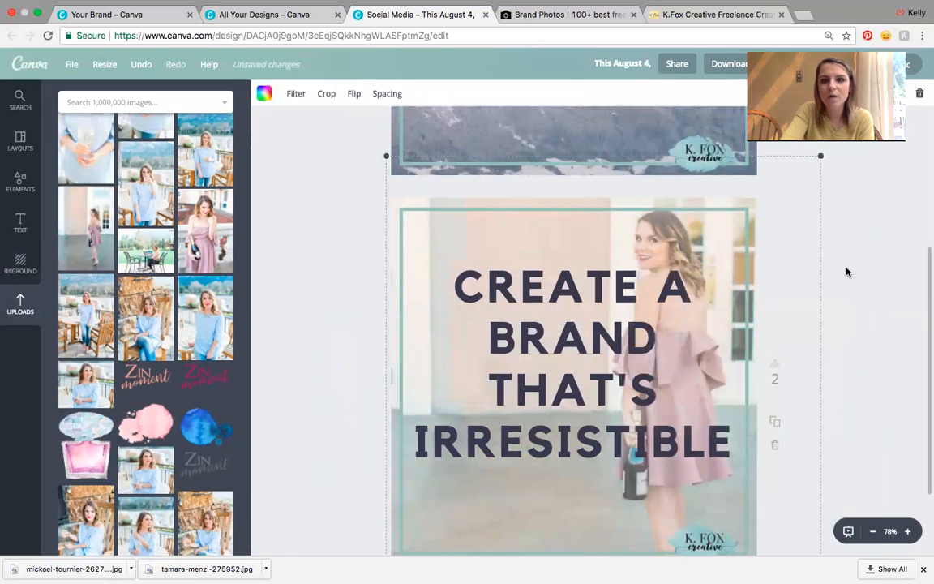
left_click(847, 272)
scroll(847, 271, "down", 3)
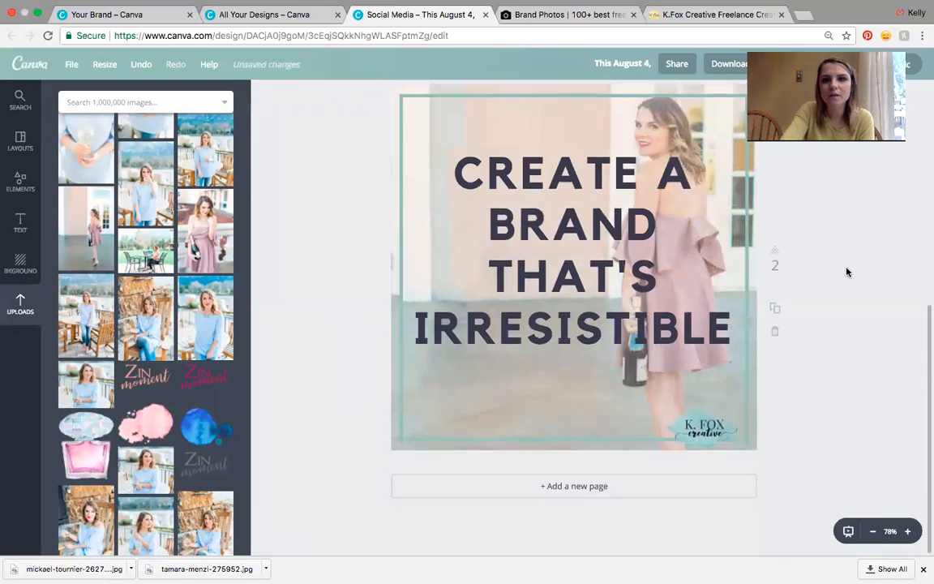
- Copy and resize the design to the Pinterest Graphic format only, with Twitter Post and Facebook Post deselected
scroll(847, 272, "up", 3)
scroll(847, 272, "up", 5)
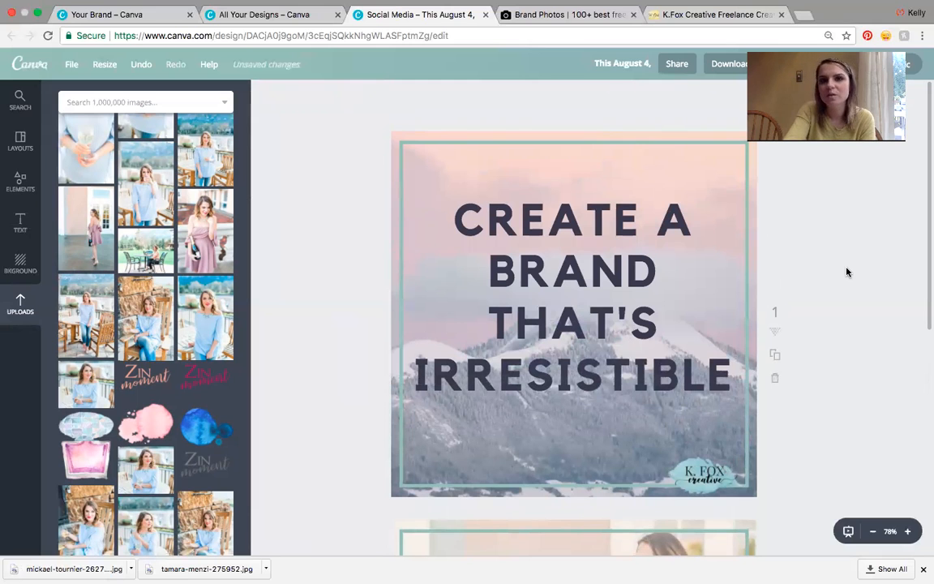
left_click(97, 68)
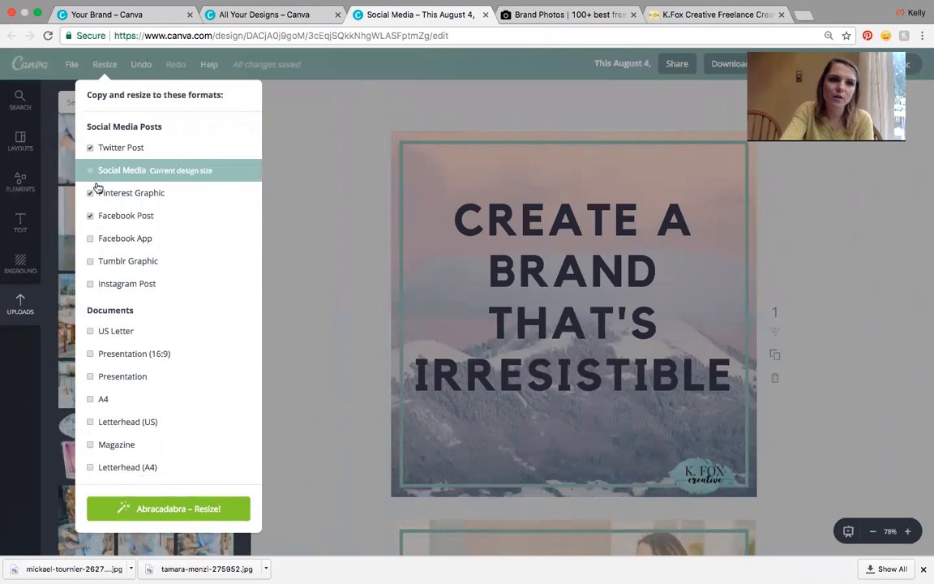
scroll(98, 380, "down", 5)
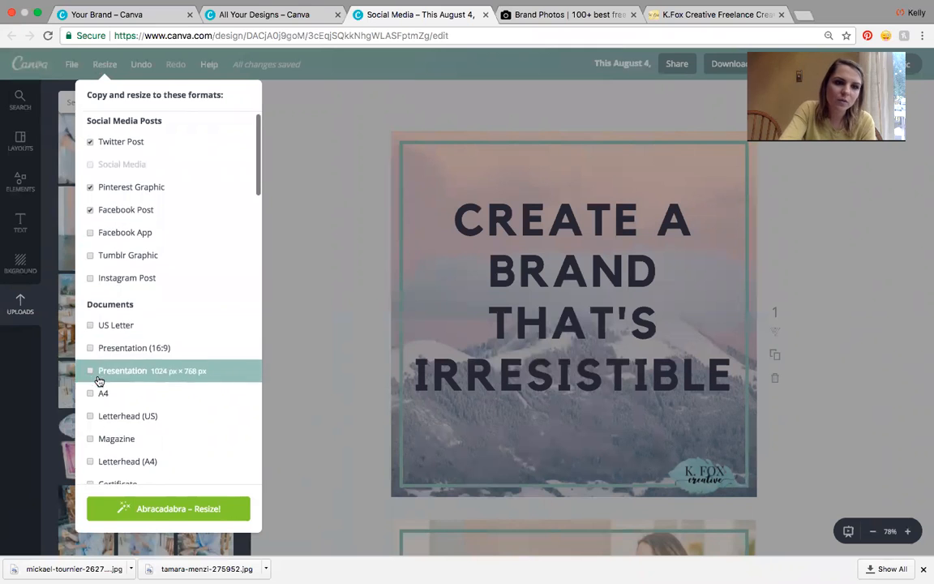
scroll(98, 375, "down", 5)
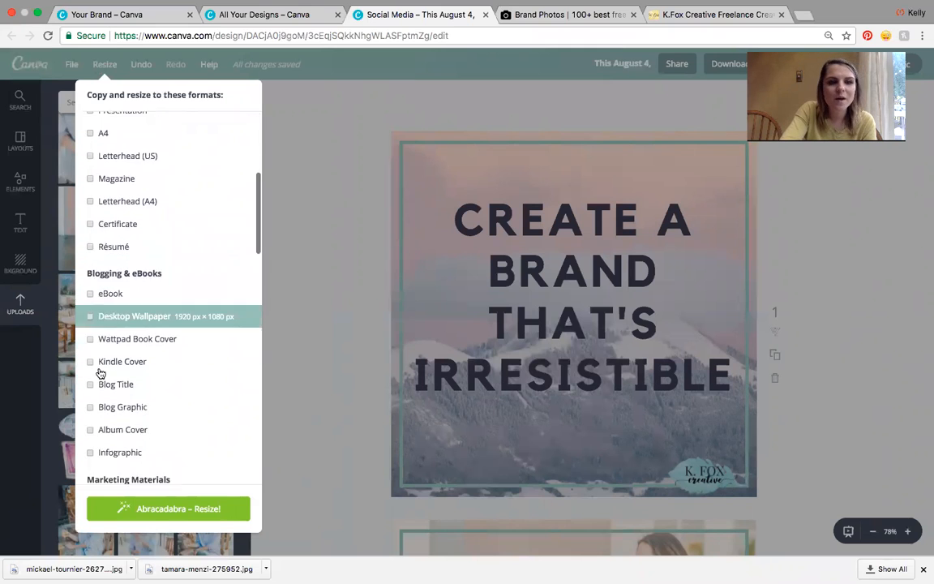
scroll(100, 356, "up", 10)
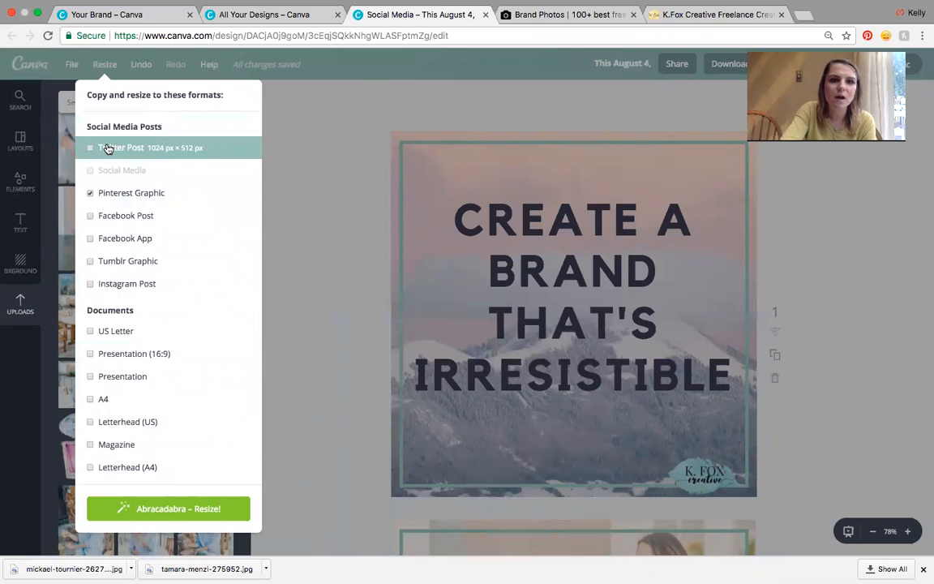
left_click(164, 508)
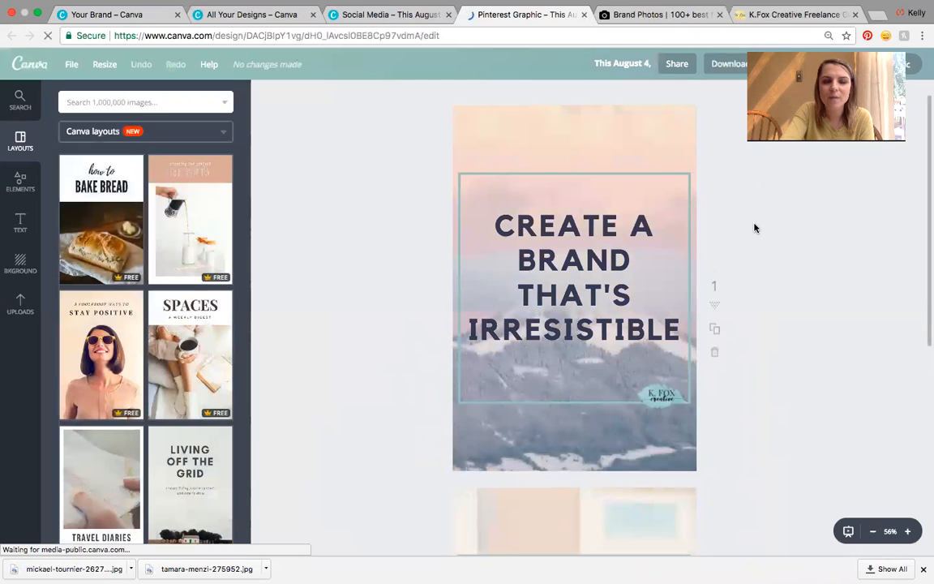
- Stretch the first page's teal frame to nearly the full page height and move the logo down to the frame's lower-right corner
left_click(634, 174)
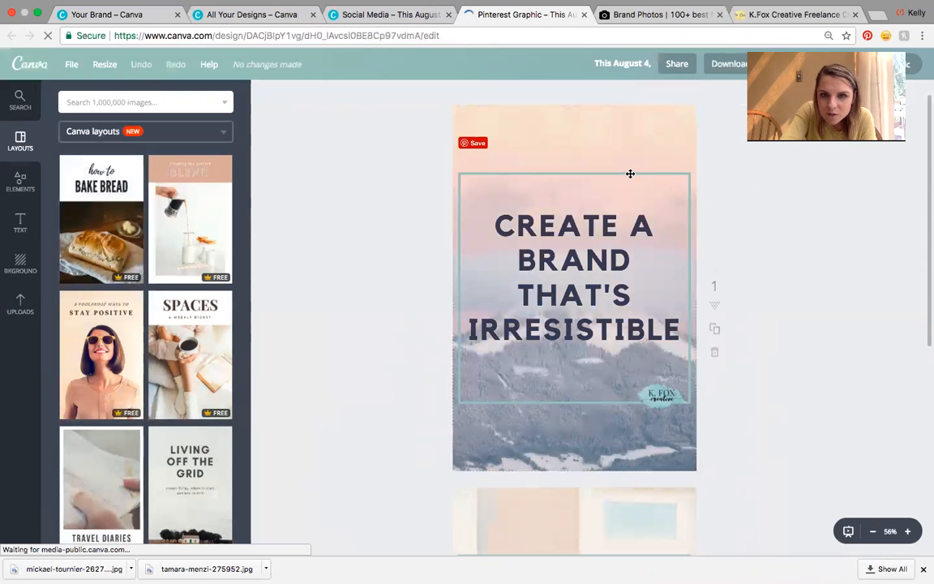
left_click(606, 173)
left_click_drag(575, 172, 567, 110)
scroll(567, 111, "up", 1)
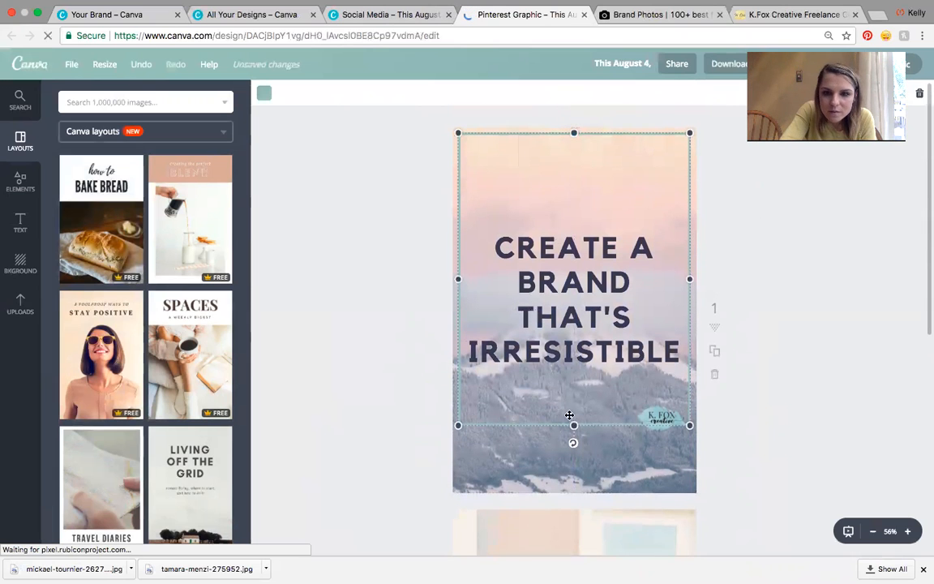
left_click_drag(574, 425, 574, 481)
left_click_drag(662, 416, 667, 477)
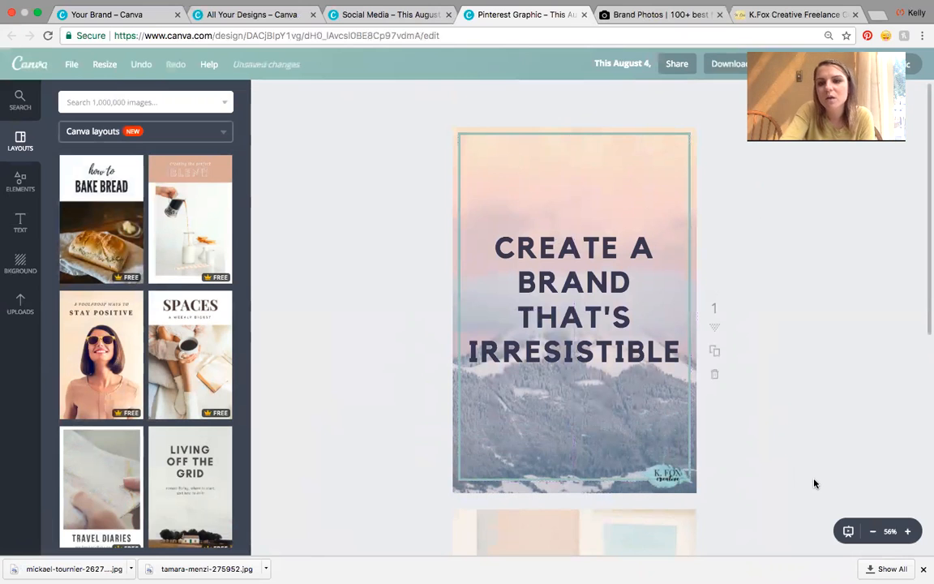
- Review both pages of the Pinterest Graphic copy, then close it and confirm leaving the site
scroll(815, 484, "down", 5)
scroll(815, 484, "up", 5)
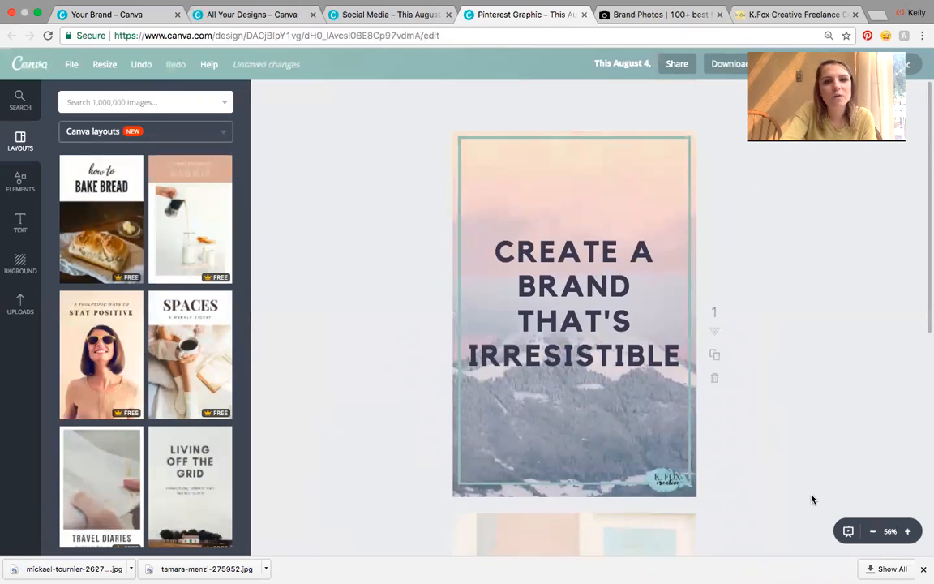
scroll(812, 499, "down", 5)
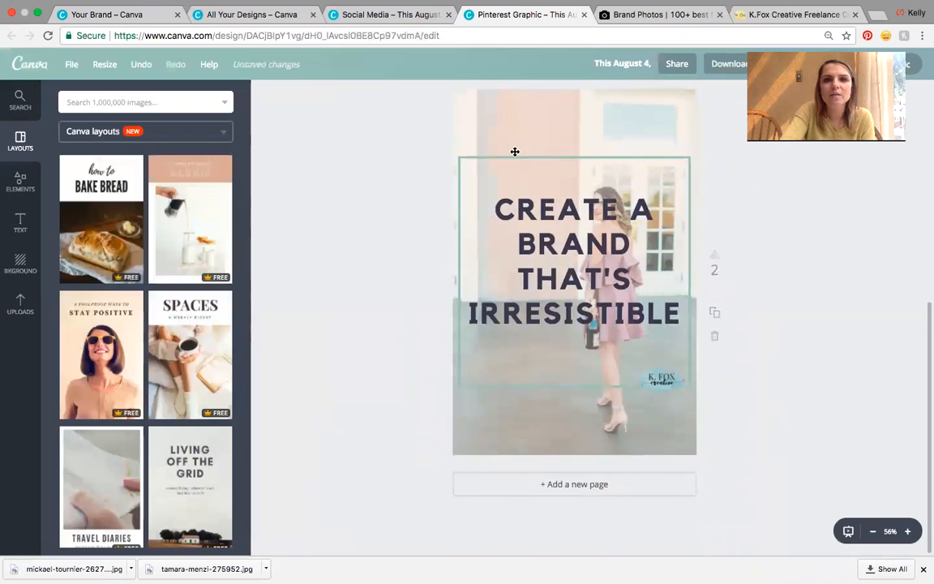
left_click(584, 15)
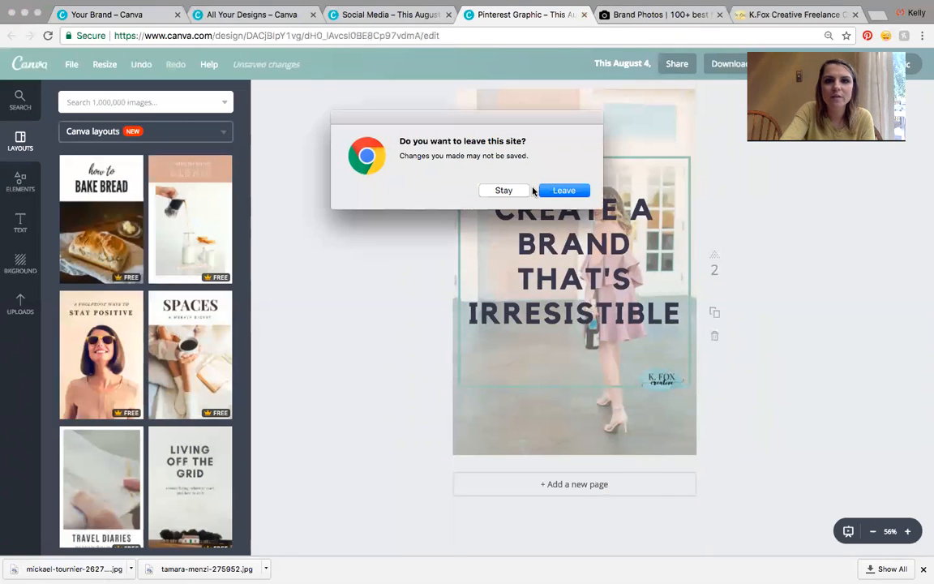
left_click(563, 189)
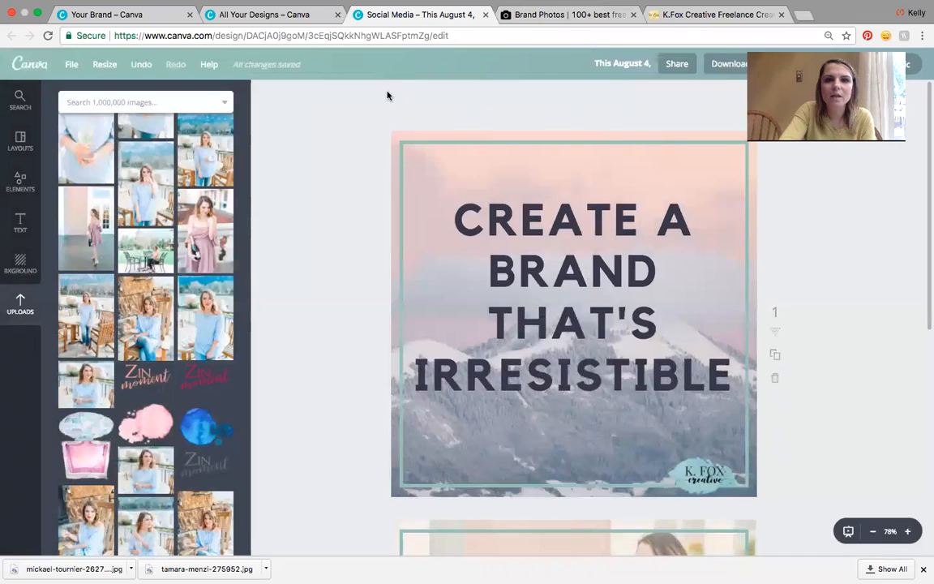
- Look over both pages of the Social Media design, the uploaded brand images and the Canva layouts
scroll(351, 282, "down", 5)
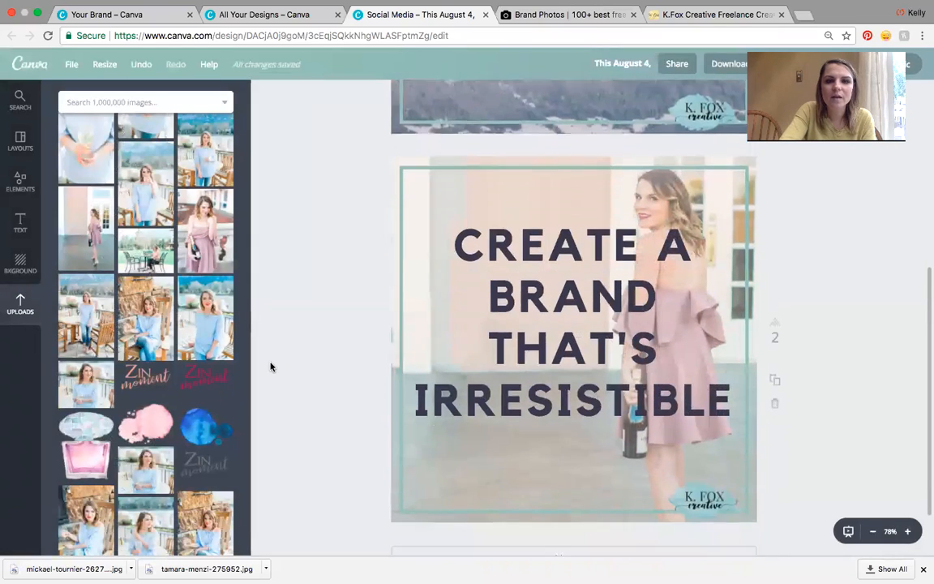
scroll(189, 432, "down", 10)
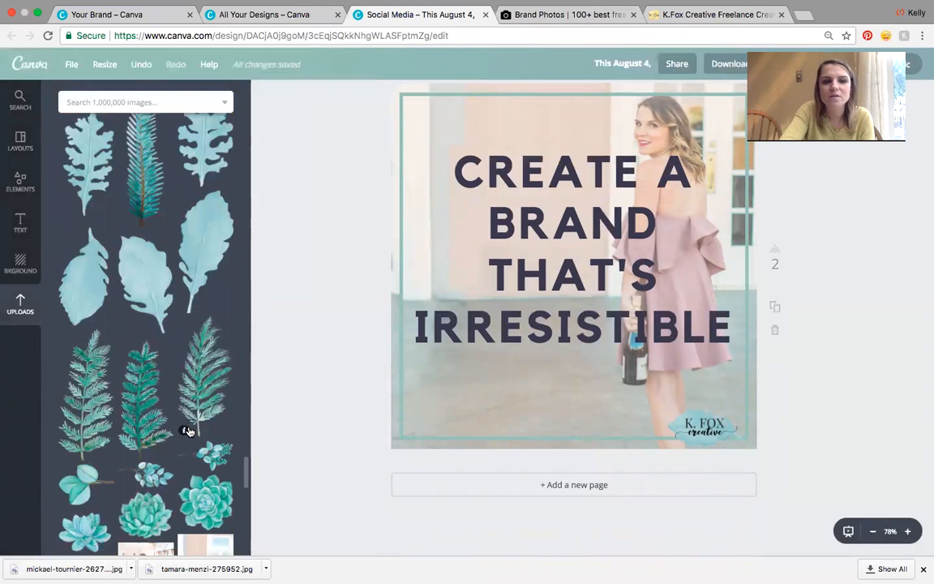
scroll(189, 432, "up", 10)
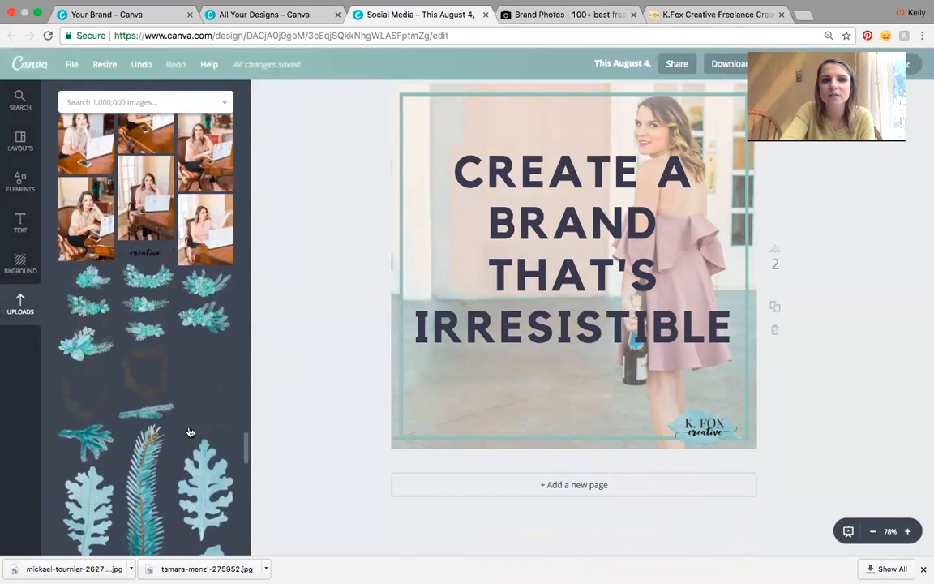
scroll(189, 431, "up", 1)
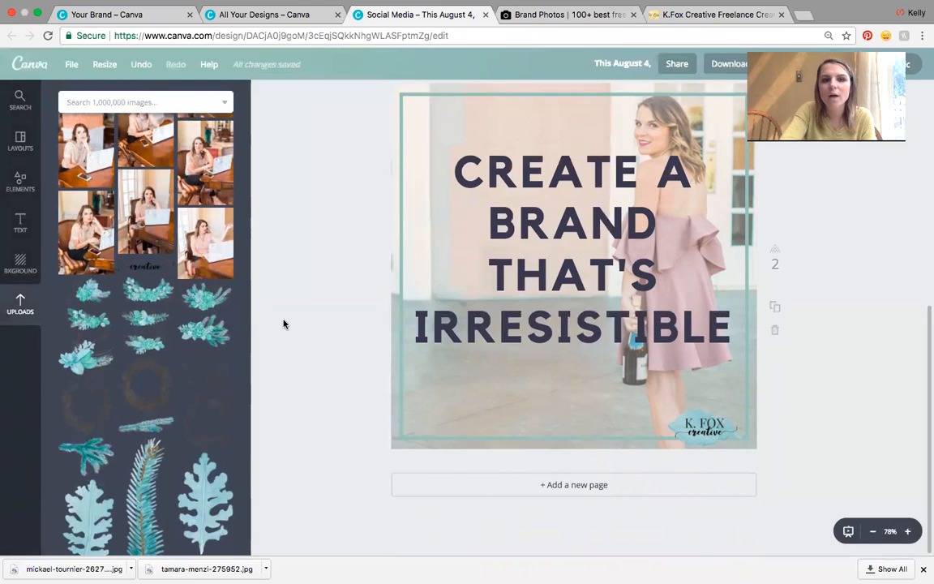
scroll(283, 324, "up", 5)
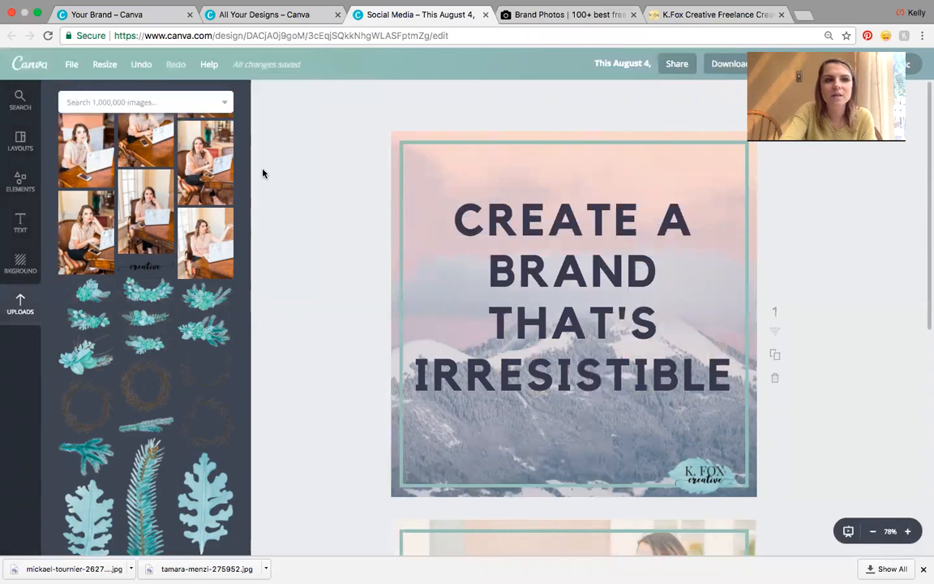
left_click(20, 151)
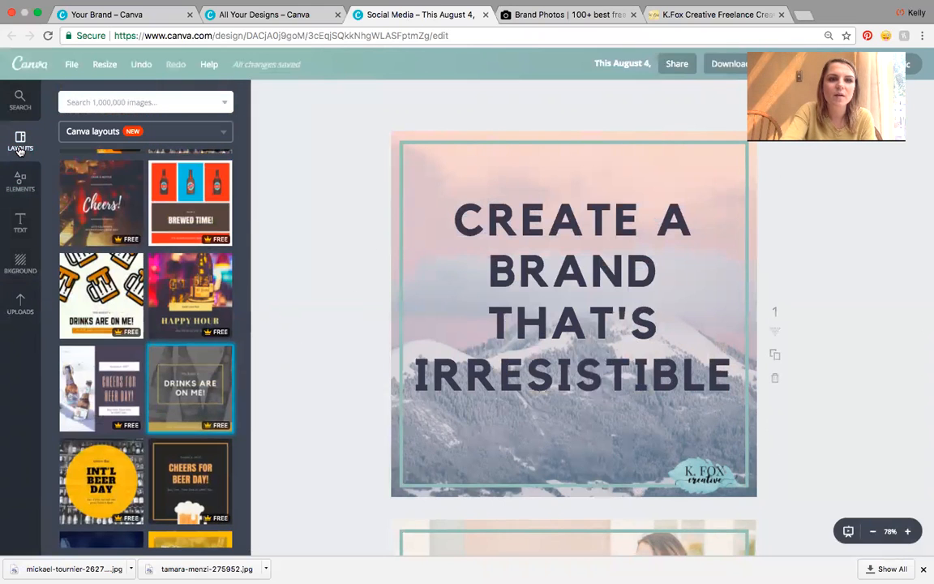
- Close the Social Media design and browse the available design formats, from documents to social media headers and events
left_click(486, 14)
left_click(290, 17)
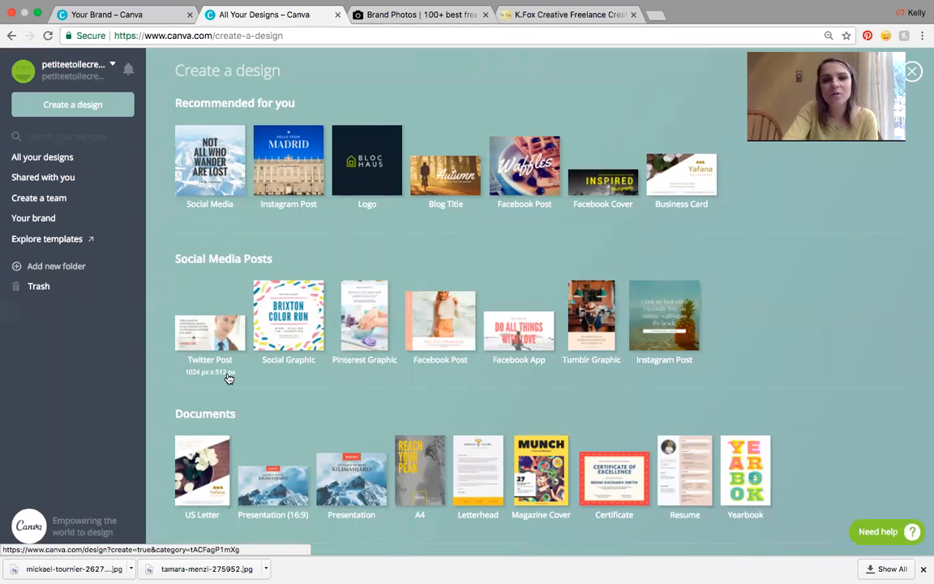
scroll(229, 379, "down", 2)
scroll(229, 379, "down", 4)
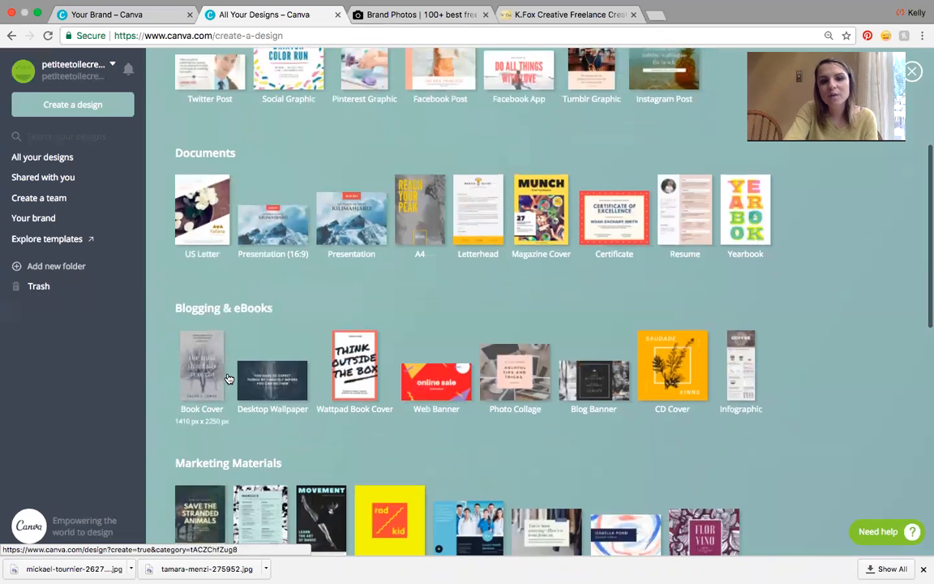
scroll(229, 379, "down", 3)
scroll(229, 379, "down", 7)
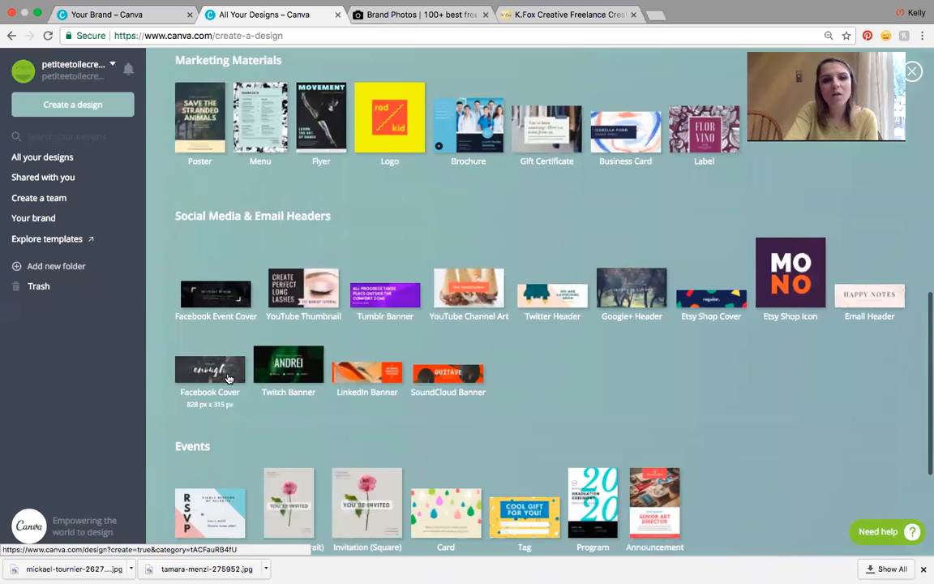
scroll(229, 379, "up", 8)
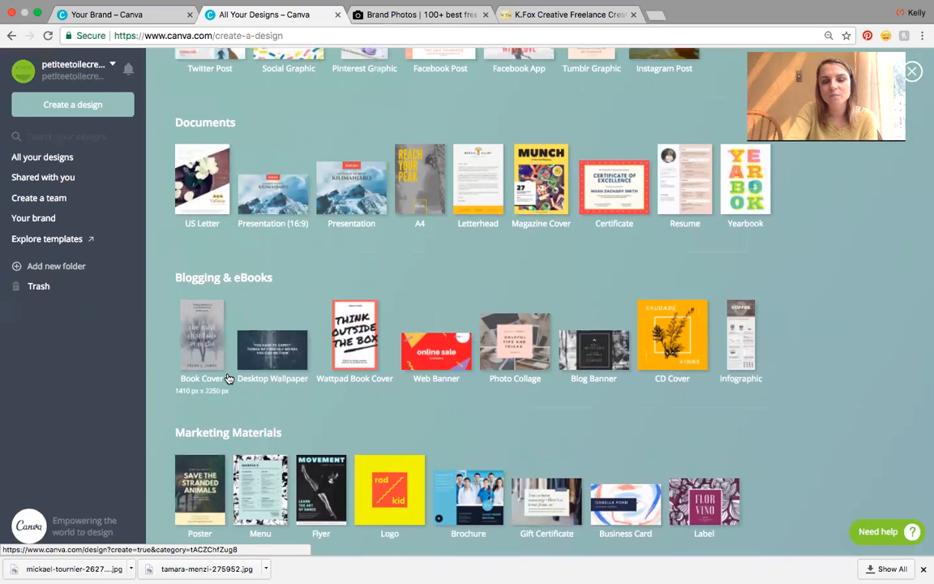
- Create a new A4 design and apply the mountain-lake quote layout "It does not matter how slow you go" to its page
scroll(230, 382, "up", 1)
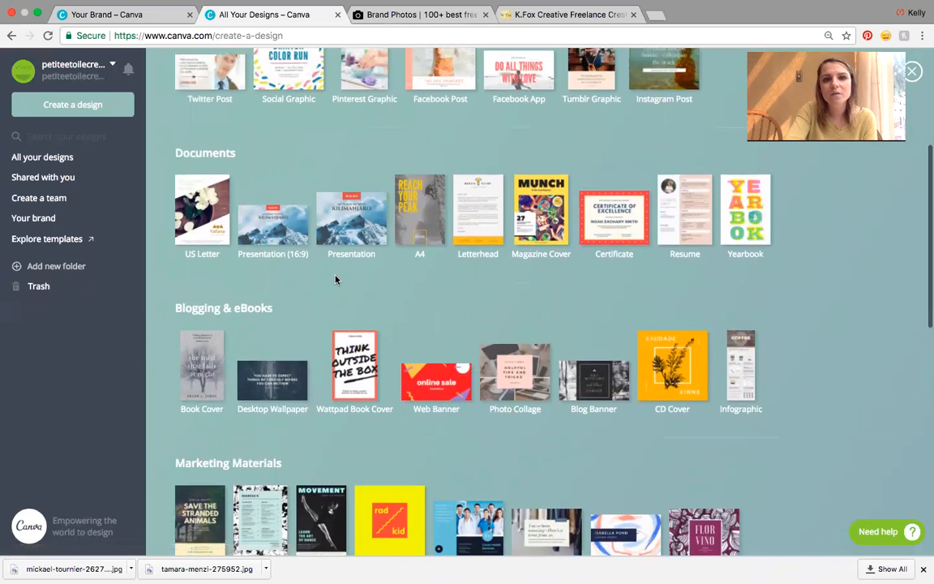
left_click(411, 227)
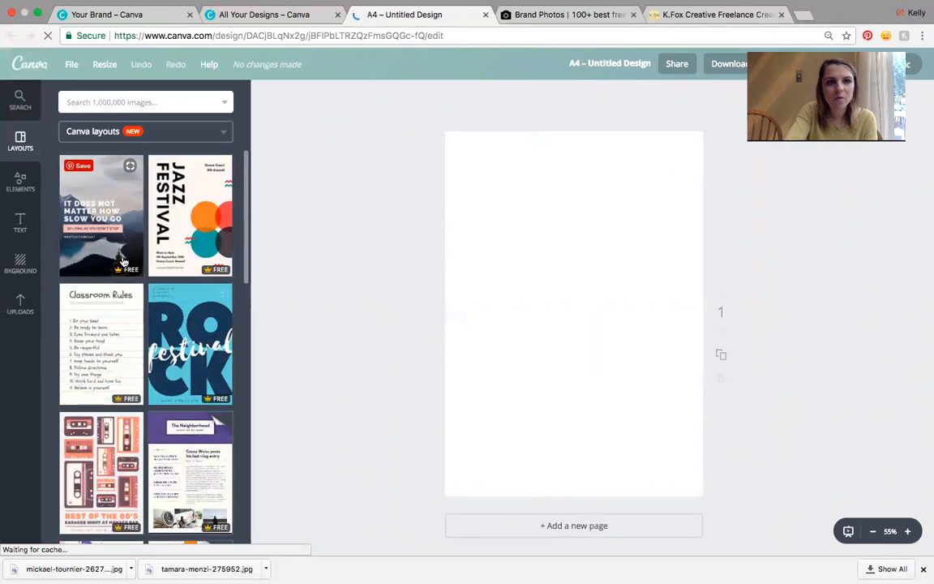
left_click(111, 254)
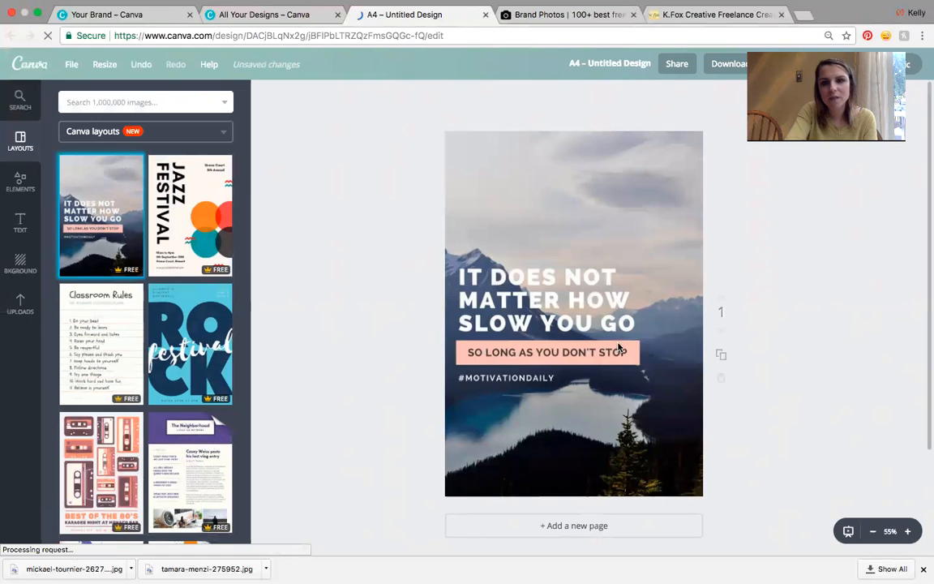
- Recolor the pink band behind "SO LONG AS YOU DON'T STOP", trying the mint brand color and settling on the sage-grey one
scroll(799, 292, "down", 3)
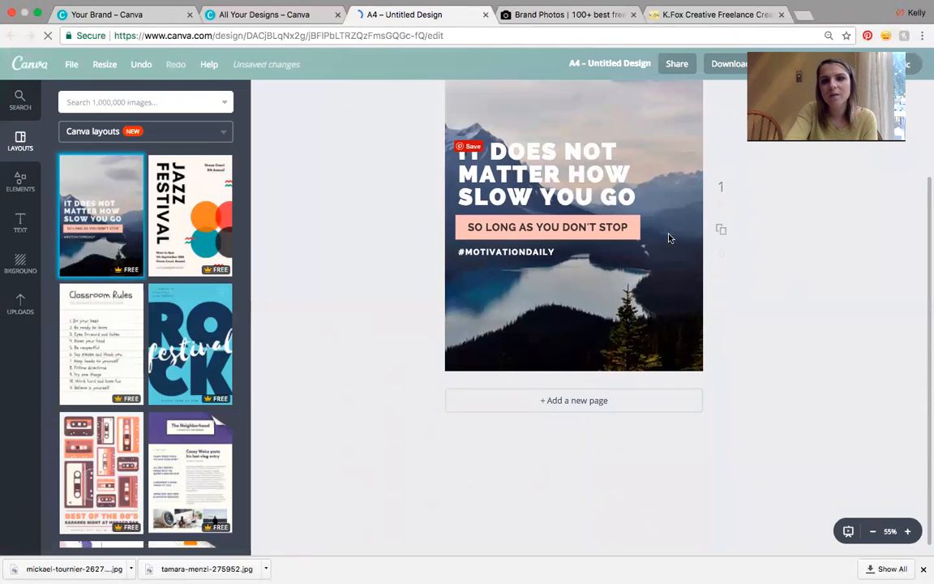
left_click(640, 233)
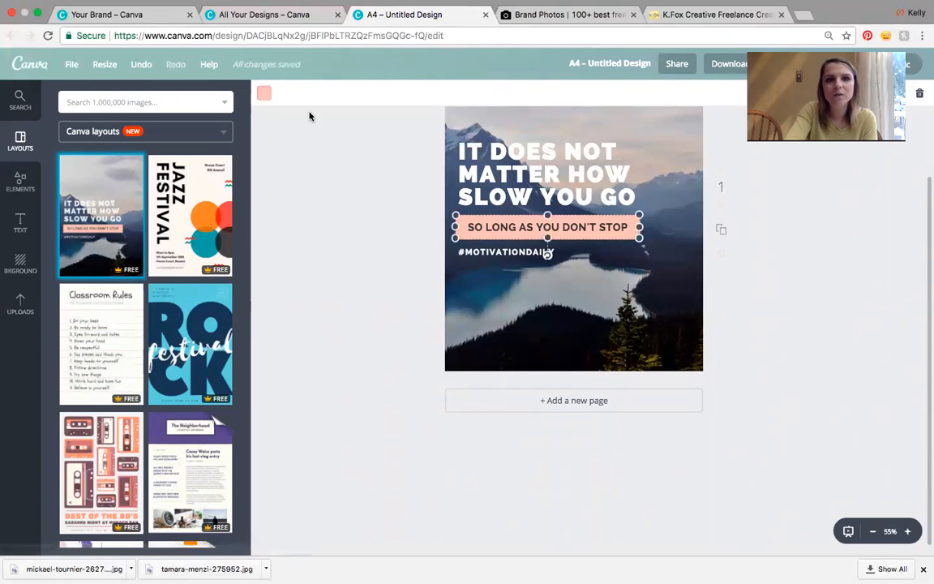
left_click(266, 96)
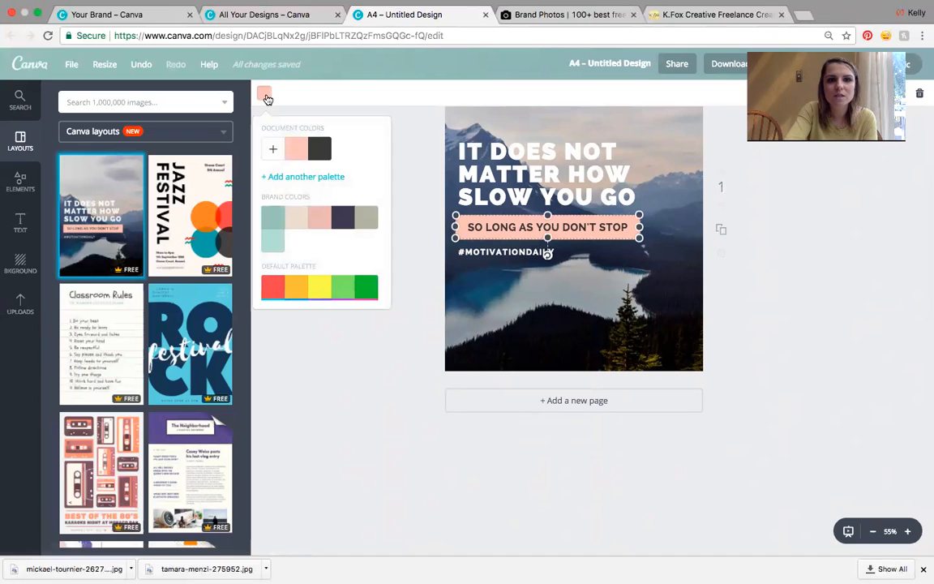
left_click(275, 244)
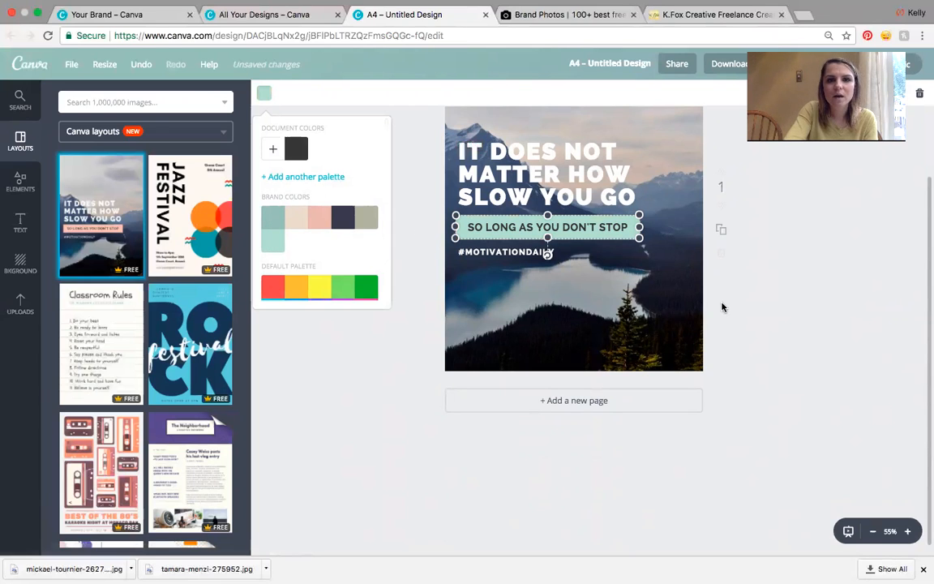
left_click(366, 219)
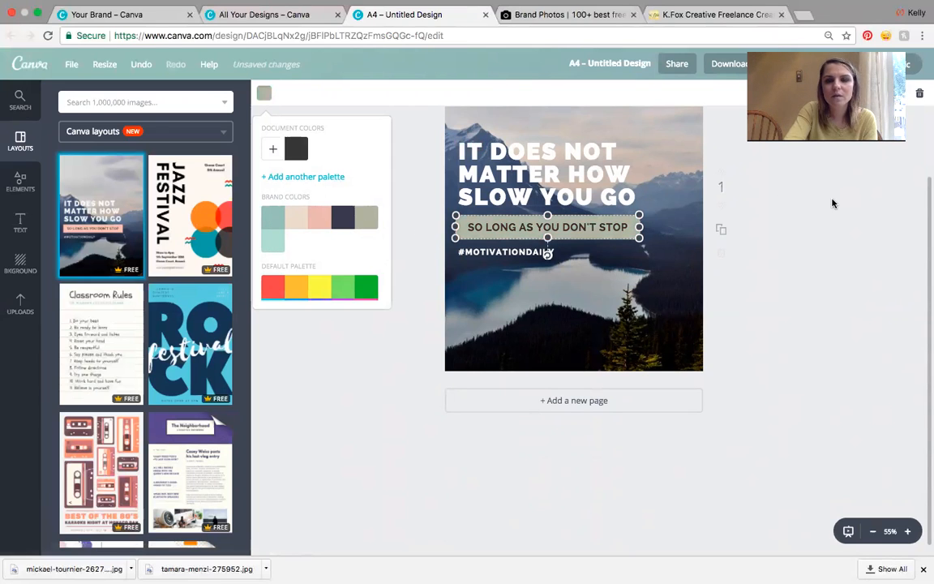
left_click(826, 227)
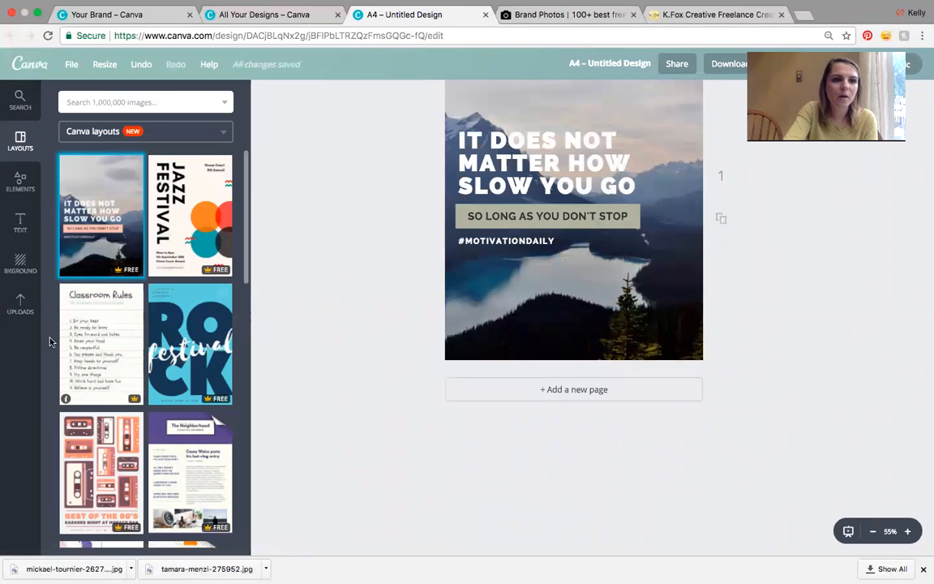
- Find the K. Fox Creative logo among the uploaded images and place it on the A4 quote page
left_click(20, 306)
scroll(166, 404, "down", 15)
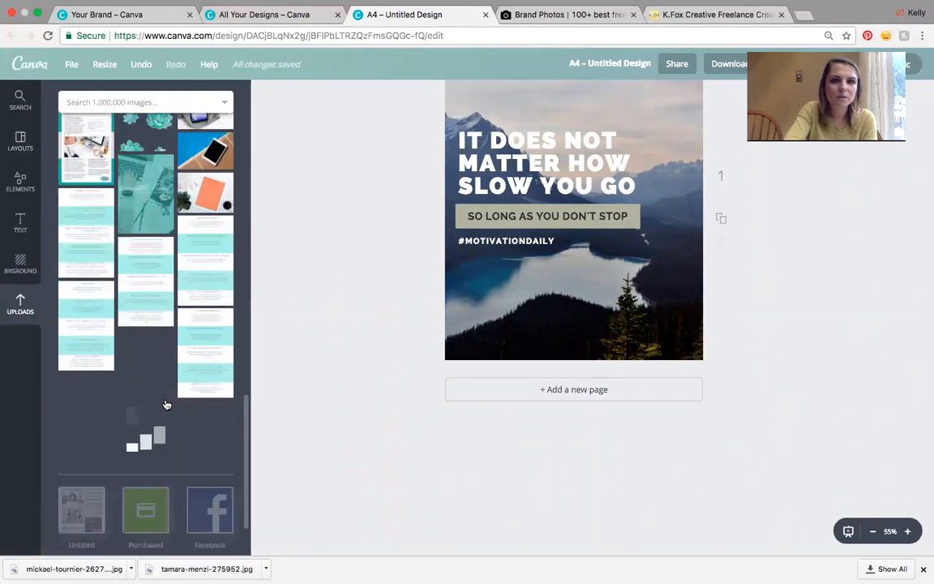
scroll(165, 404, "down", 10)
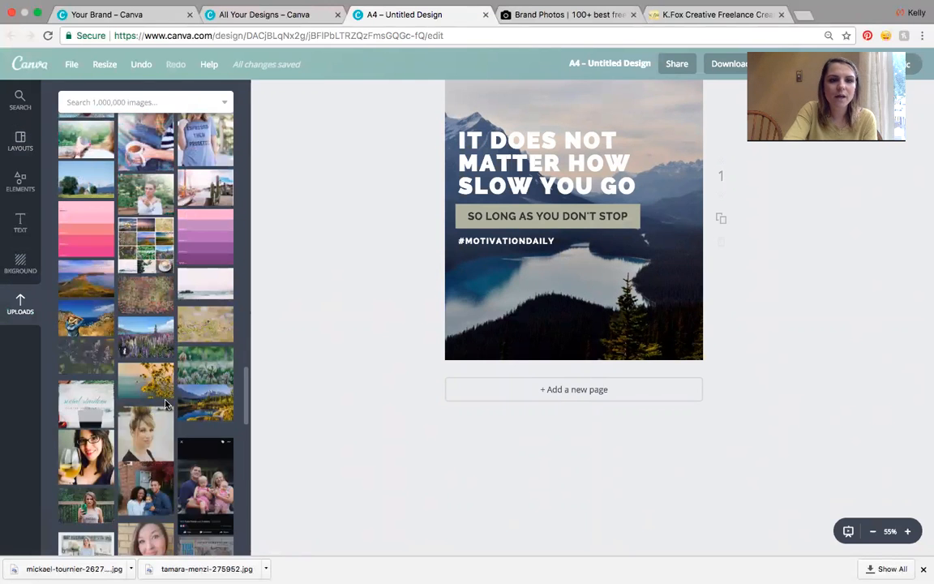
scroll(165, 404, "down", 5)
scroll(164, 404, "down", 5)
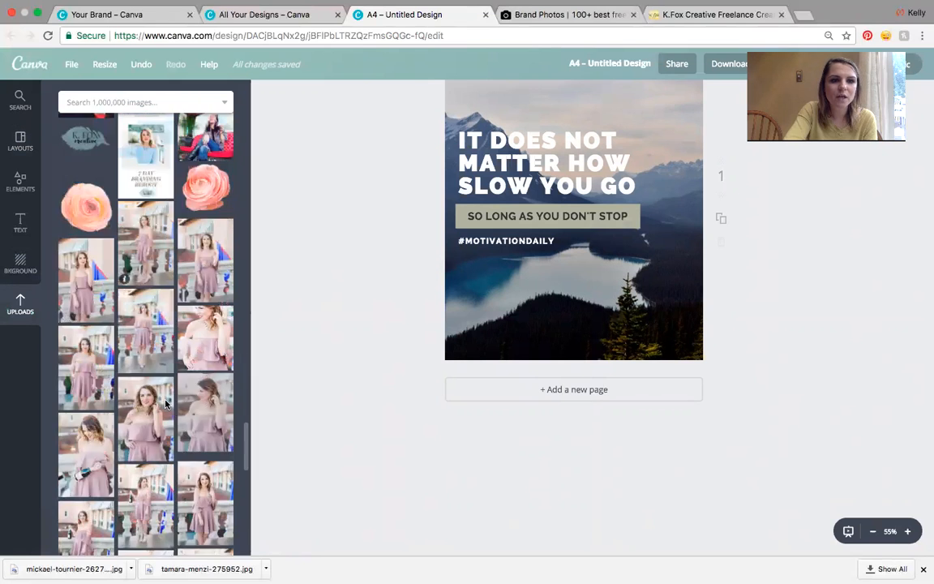
scroll(161, 394, "down", 5)
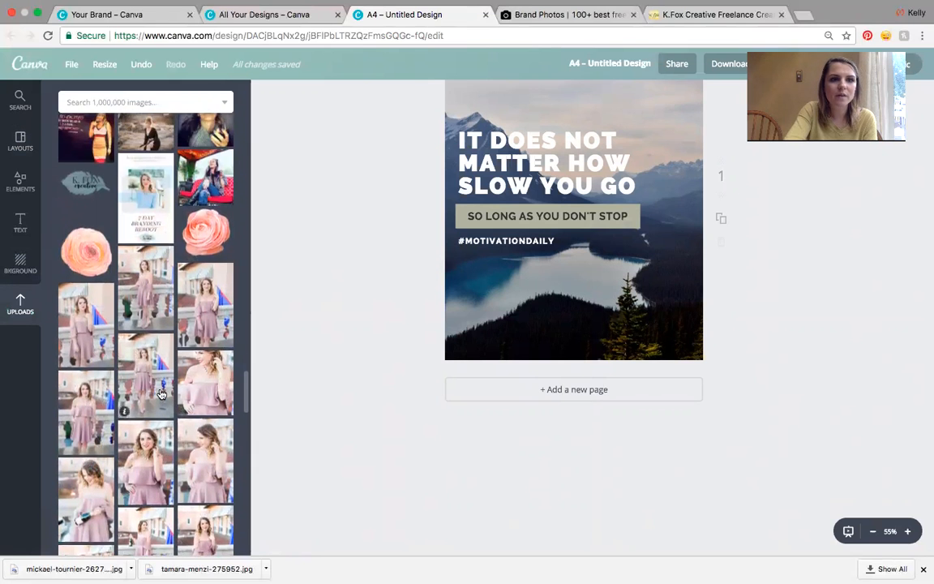
left_click_drag(146, 343, 627, 320)
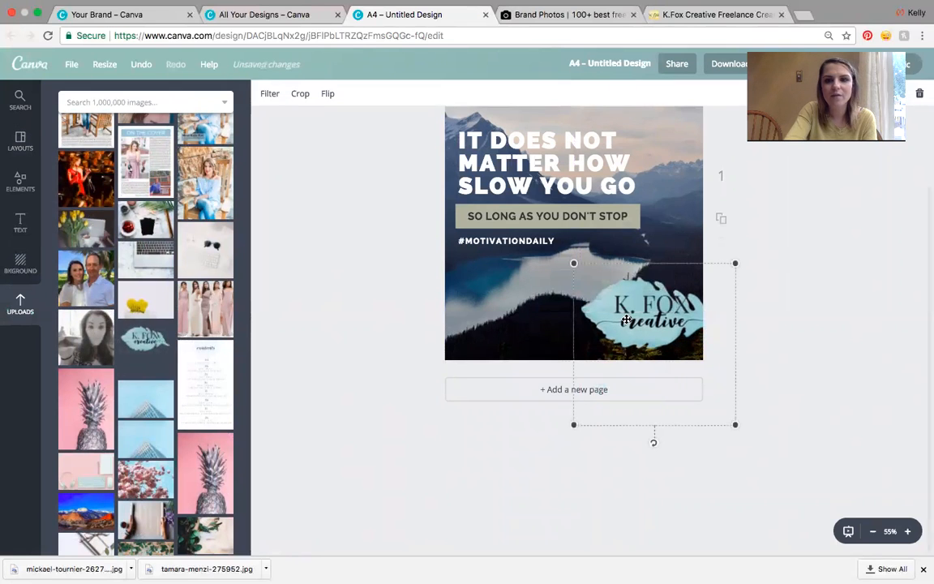
- Shrink the logo to less than half its size and move it to the quote page's lower-right corner
left_click_drag(735, 424, 645, 333)
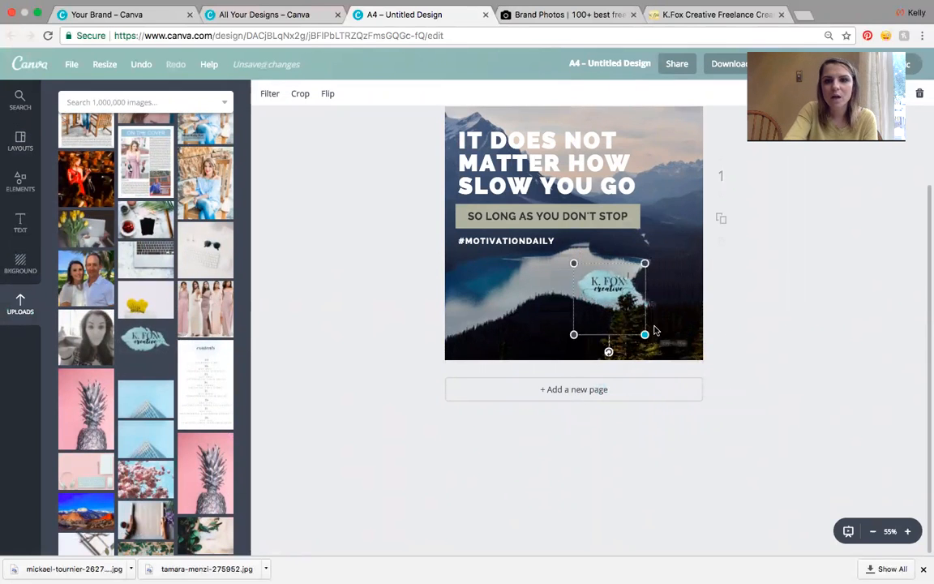
left_click_drag(609, 283, 669, 330)
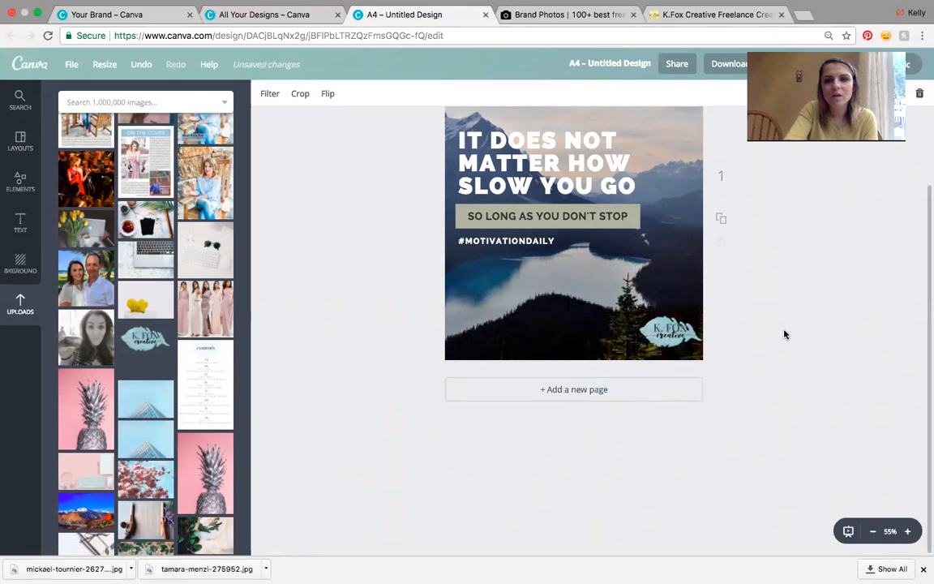
left_click(784, 332)
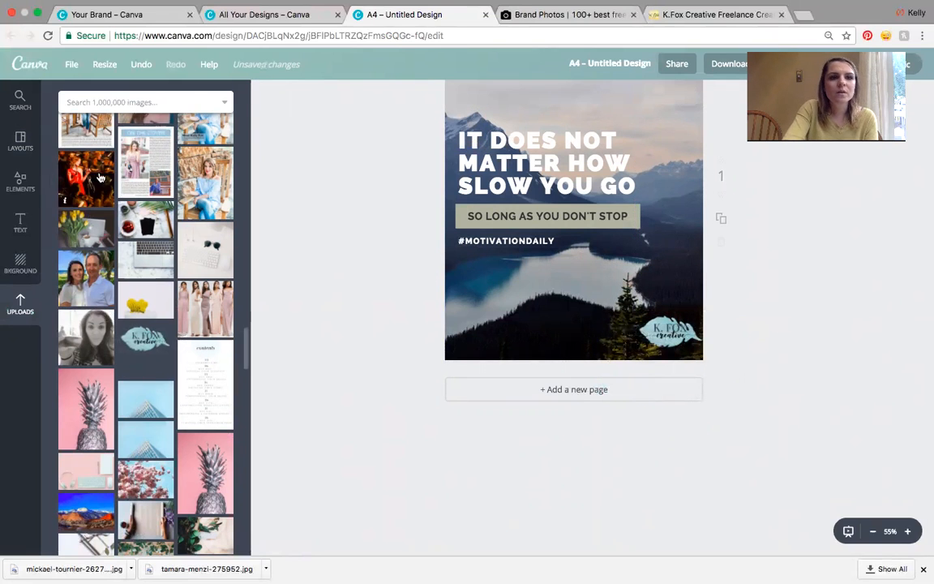
- Add a new page and apply the first layout of the Yellow with Grayscale Photos Photographer General Media Kit to it
left_click(556, 392)
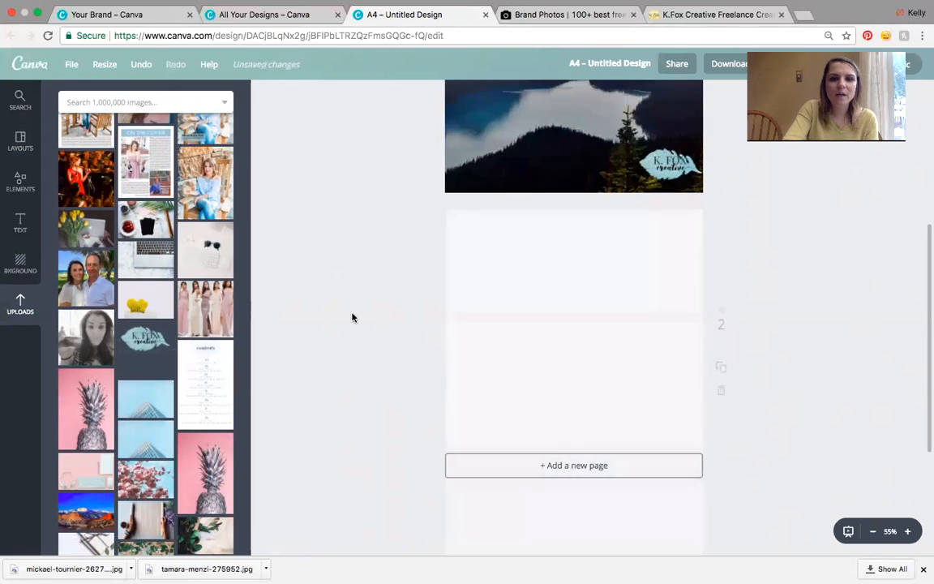
left_click(18, 154)
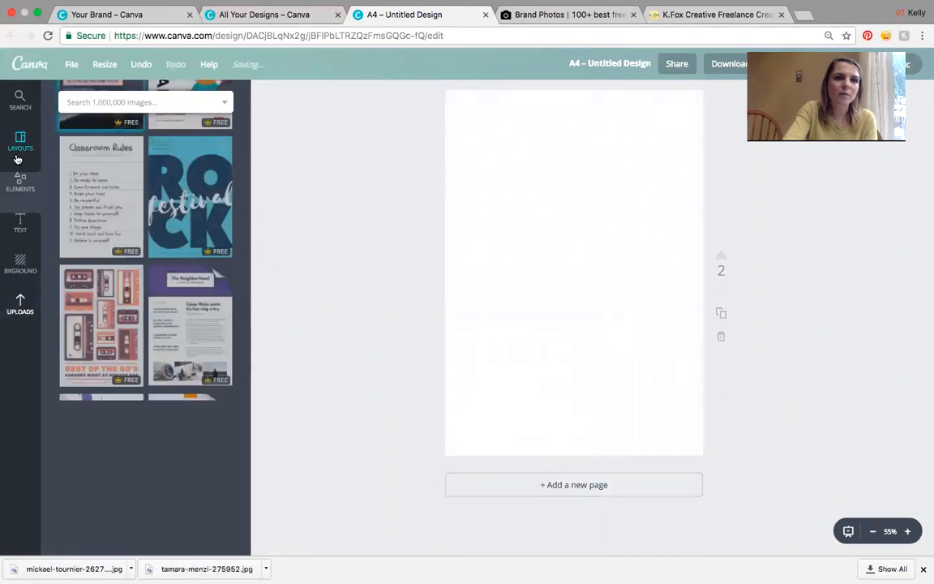
scroll(93, 329, "down", 3)
scroll(94, 329, "down", 10)
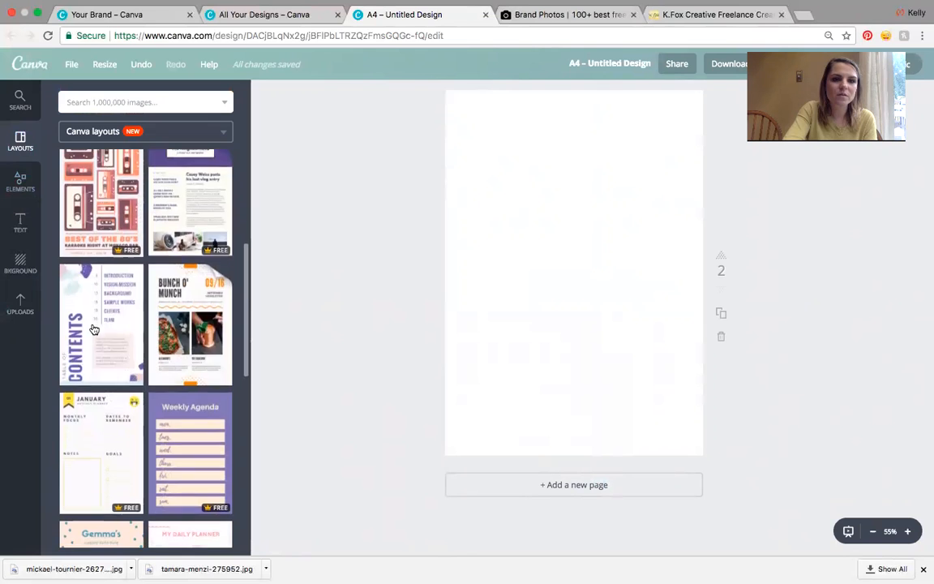
scroll(94, 329, "down", 1)
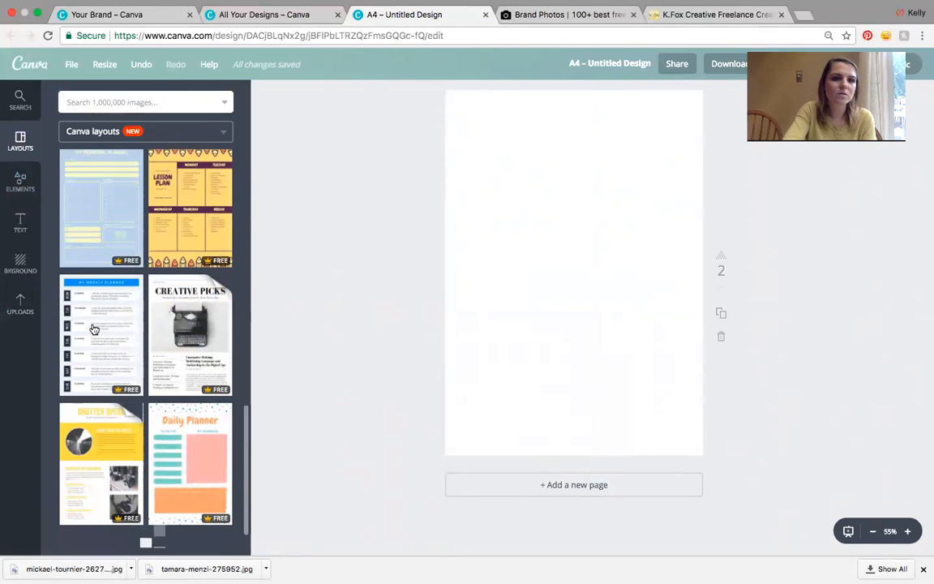
scroll(93, 339, "down", 3)
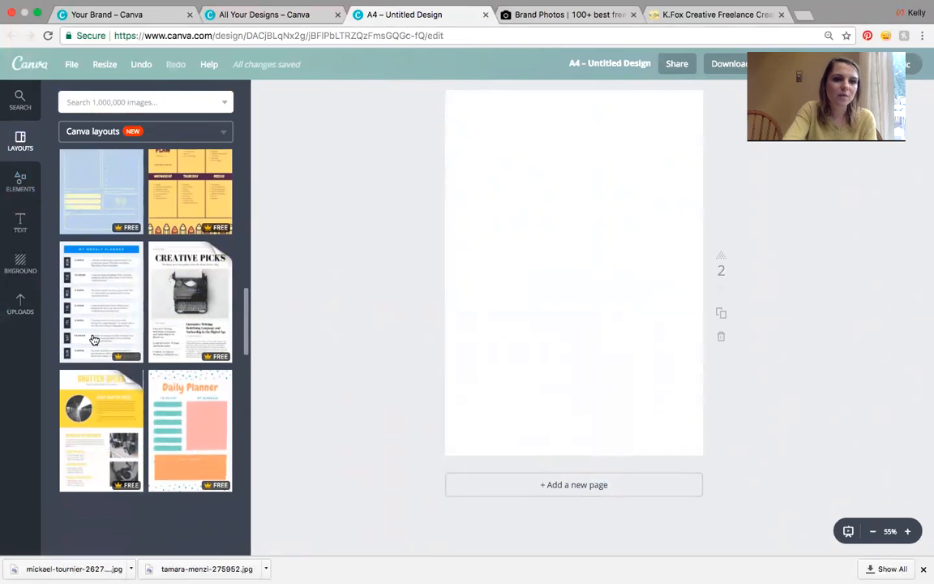
scroll(79, 360, "up", 6)
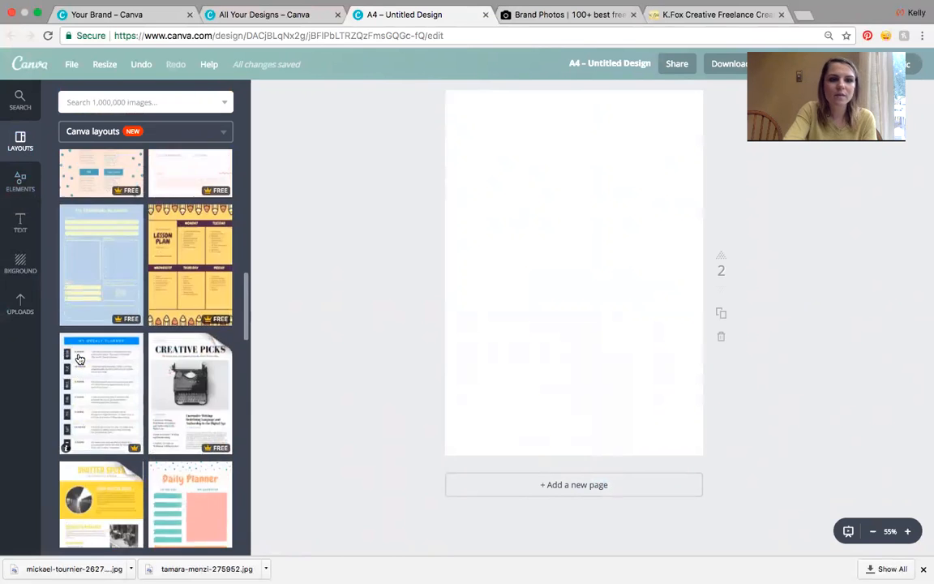
scroll(80, 359, "down", 3)
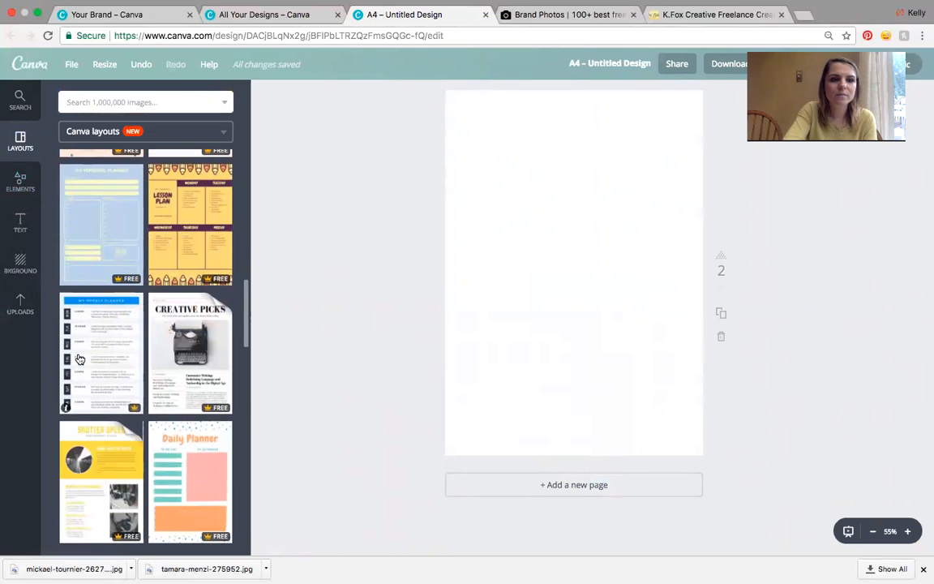
scroll(80, 359, "down", 3)
left_click(81, 354)
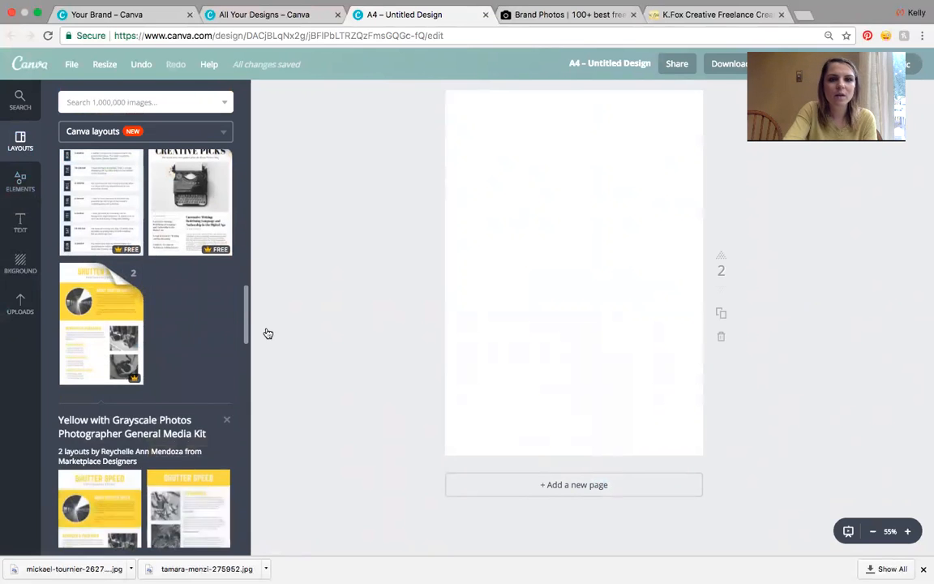
left_click(122, 448)
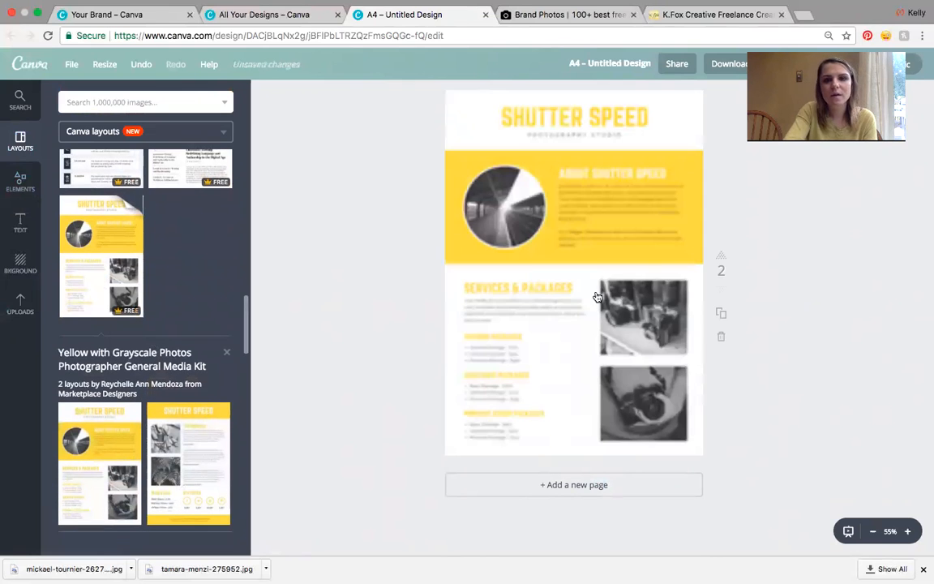
- Recolor the media kit's yellow band with the mint brand color and change all matching yellow elements to it
scroll(768, 216, "up", 1)
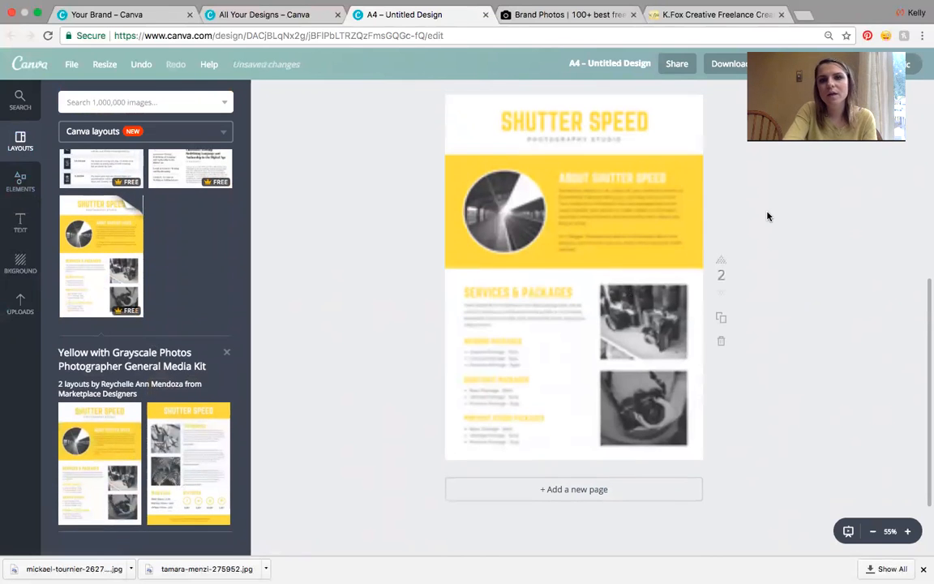
scroll(768, 214, "up", 3)
scroll(768, 213, "down", 3)
left_click(689, 223)
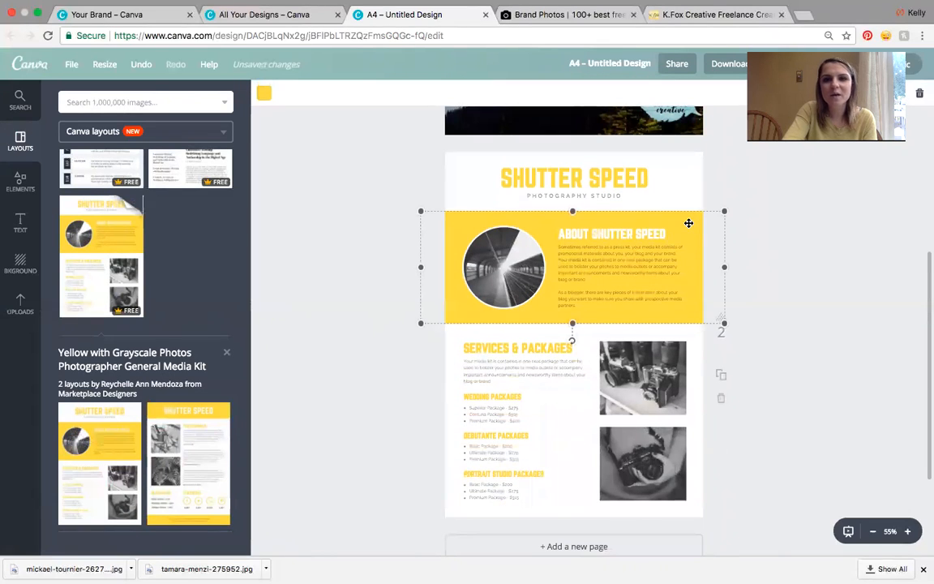
left_click(267, 95)
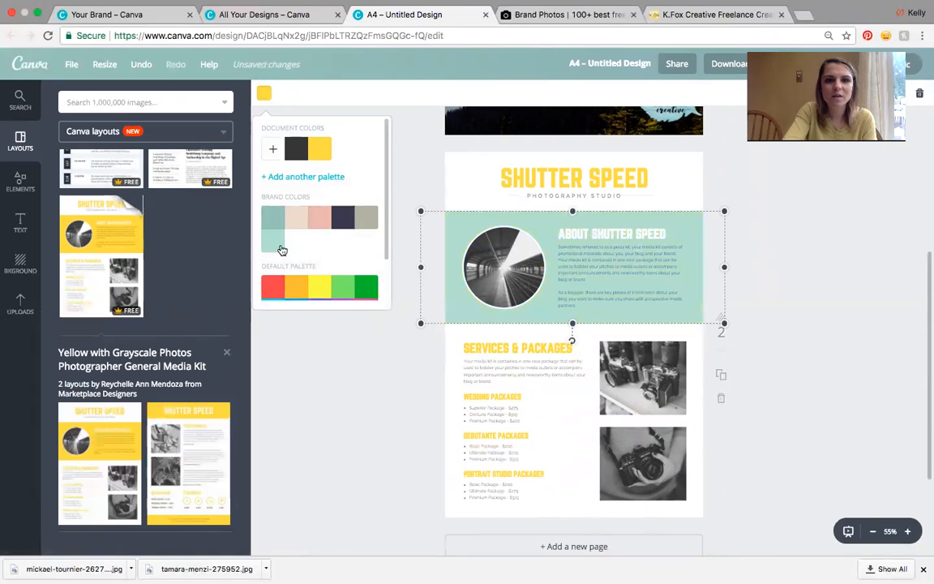
scroll(300, 250, "down", 2)
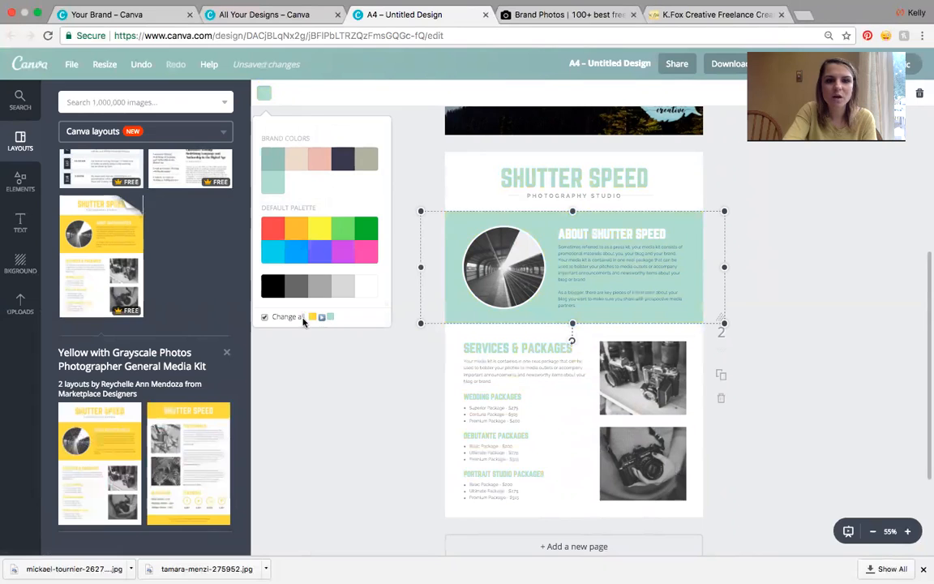
left_click(328, 394)
left_click(834, 249)
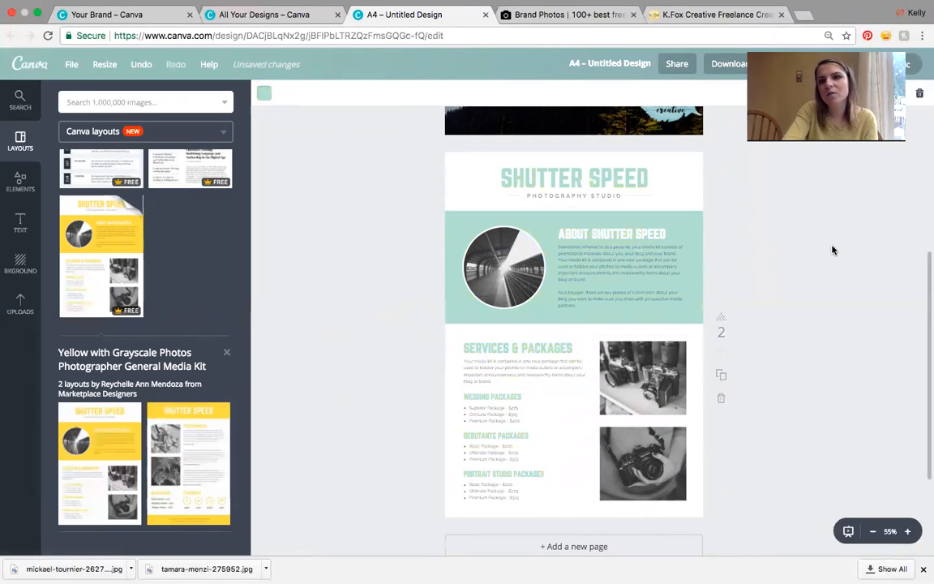
- Apply The Blues filter to the circular photo beside the About Shutter Speed text on the media kit page
scroll(832, 250, "up", 3)
scroll(832, 249, "down", 3)
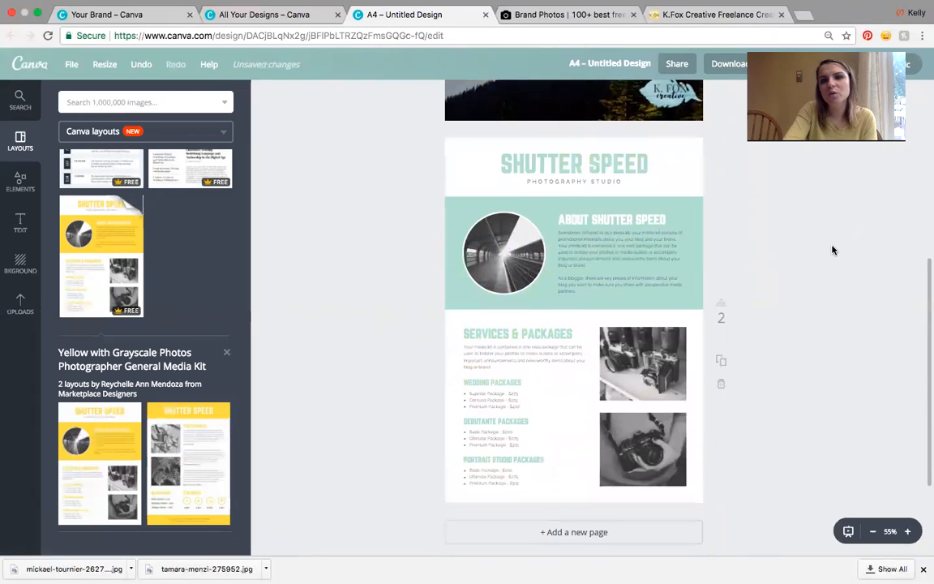
left_click(526, 249)
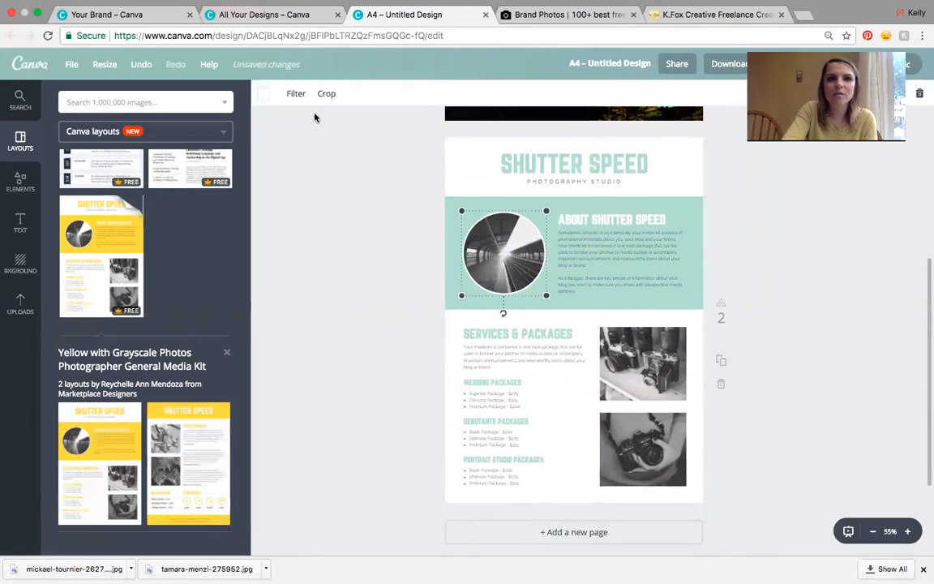
left_click(296, 95)
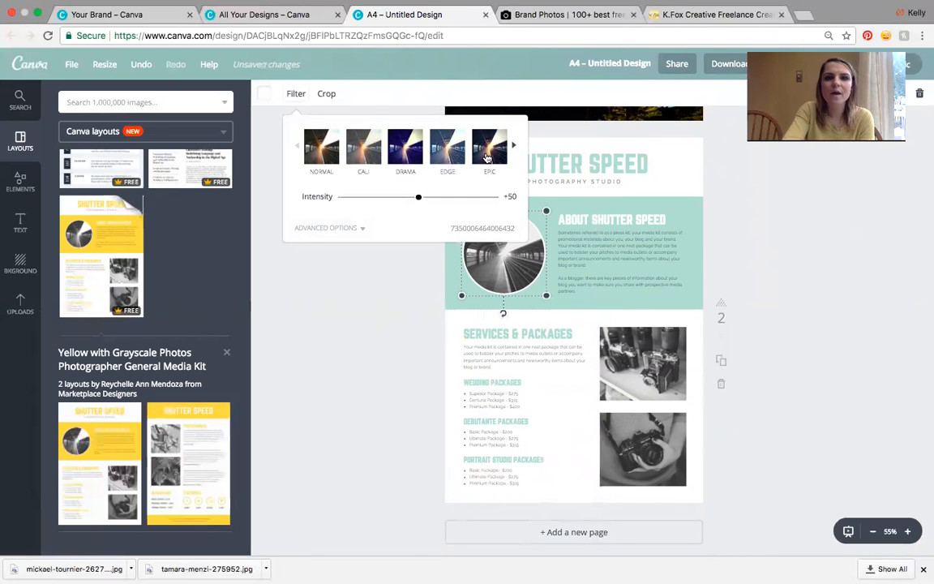
left_click(515, 147)
left_click(516, 147)
left_click(515, 147)
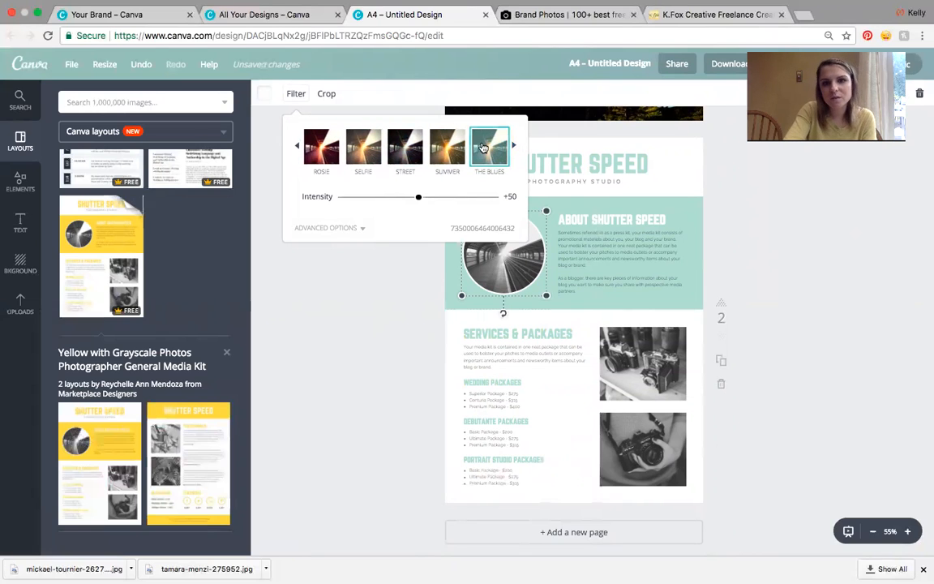
left_click(482, 148)
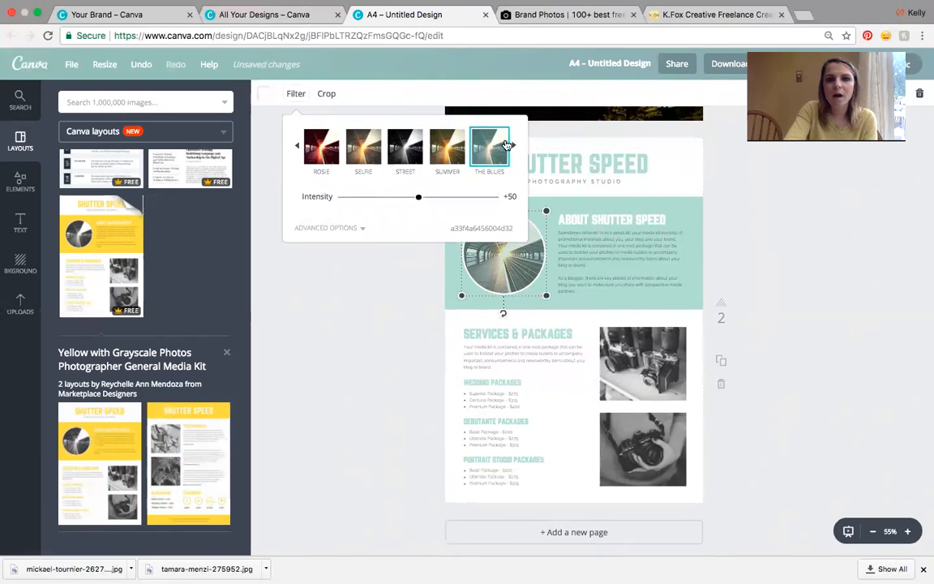
left_click(840, 299)
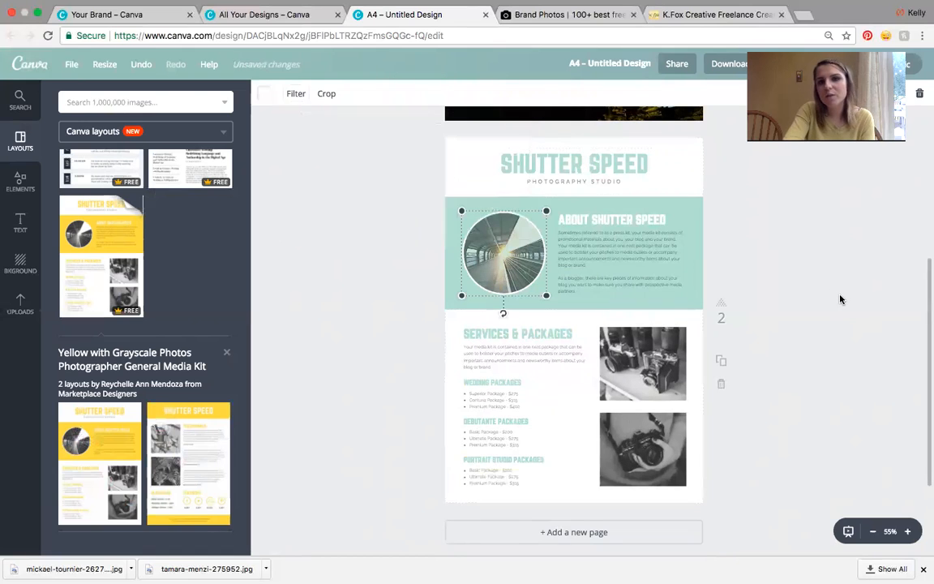
- Apply The Blues filter to the mountain lake background photo on the quote page
scroll(840, 300, "up", 1)
scroll(827, 320, "up", 4)
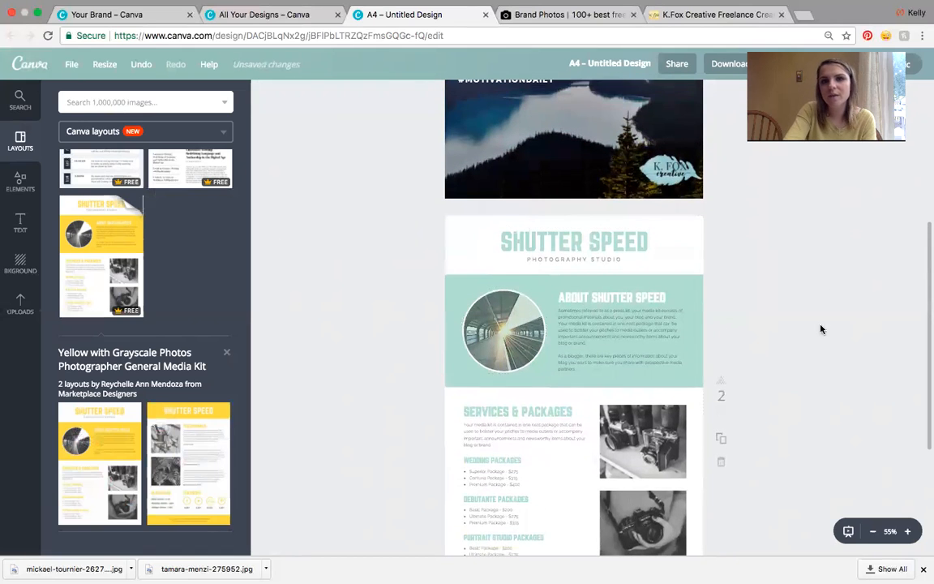
left_click(583, 252)
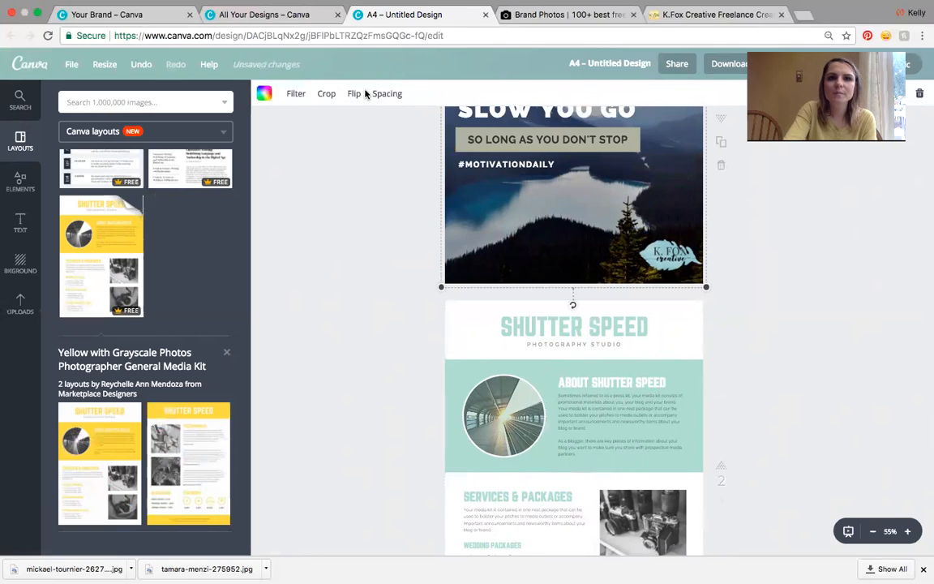
left_click(296, 94)
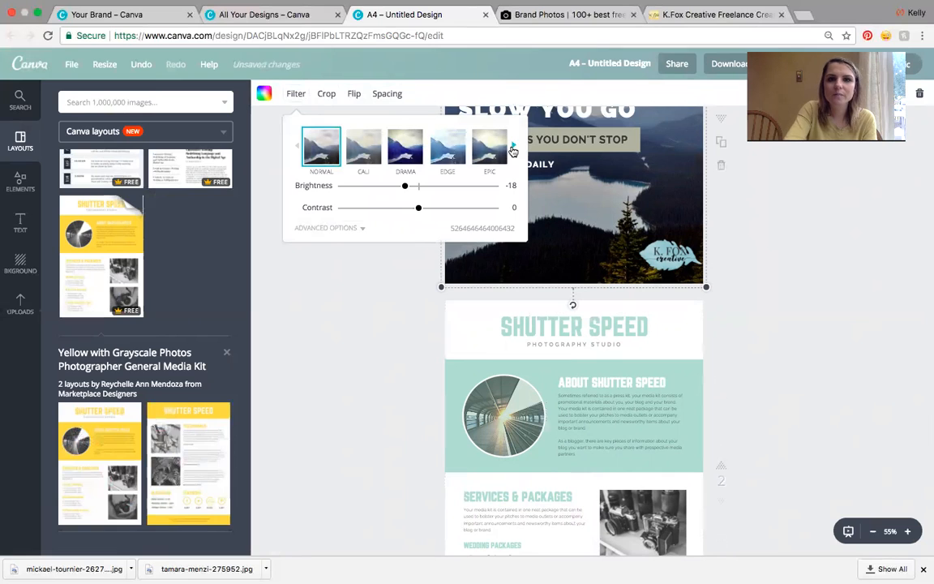
left_click(513, 151)
left_click(513, 148)
left_click(512, 148)
left_click(513, 147)
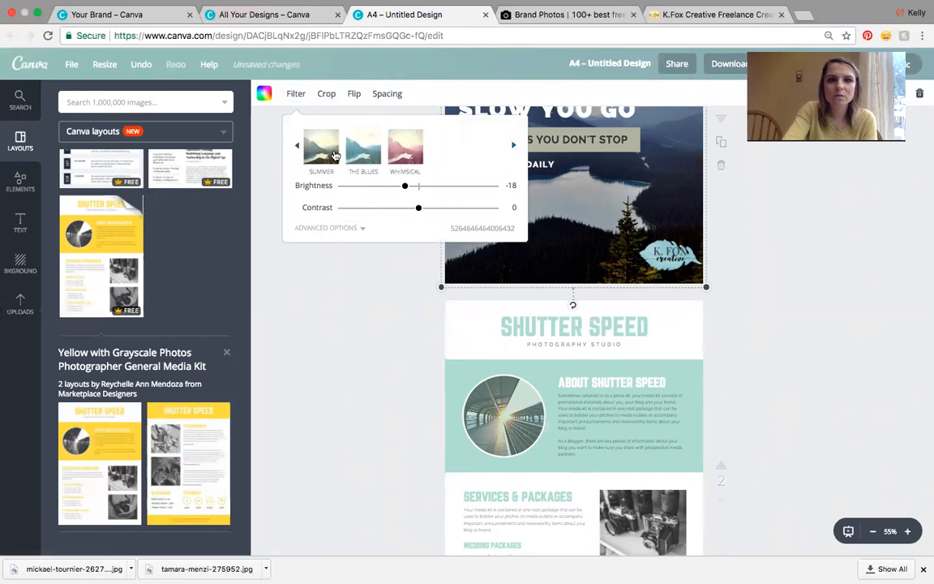
left_click(362, 149)
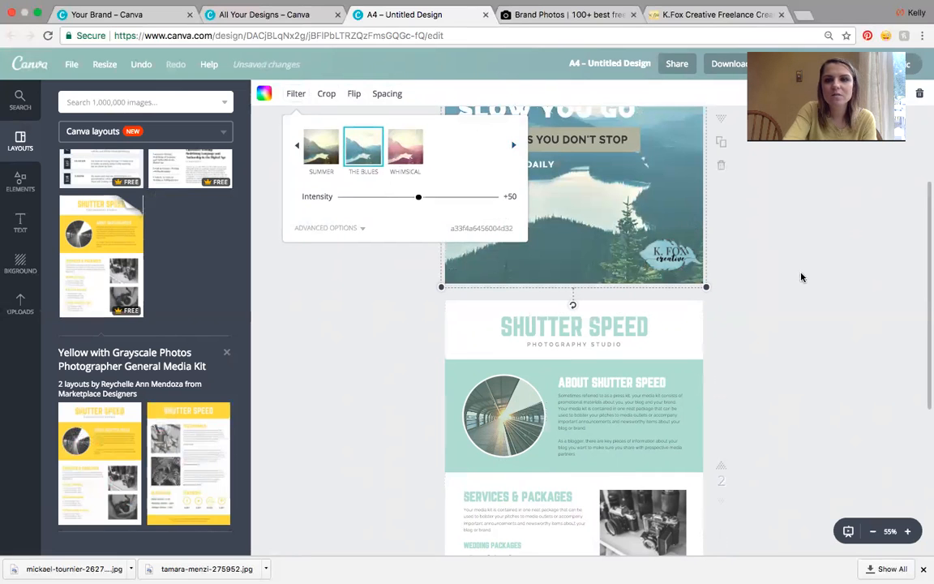
- Recolor the quote page's large white headline with the dark navy brand color
scroll(803, 280, "up", 5)
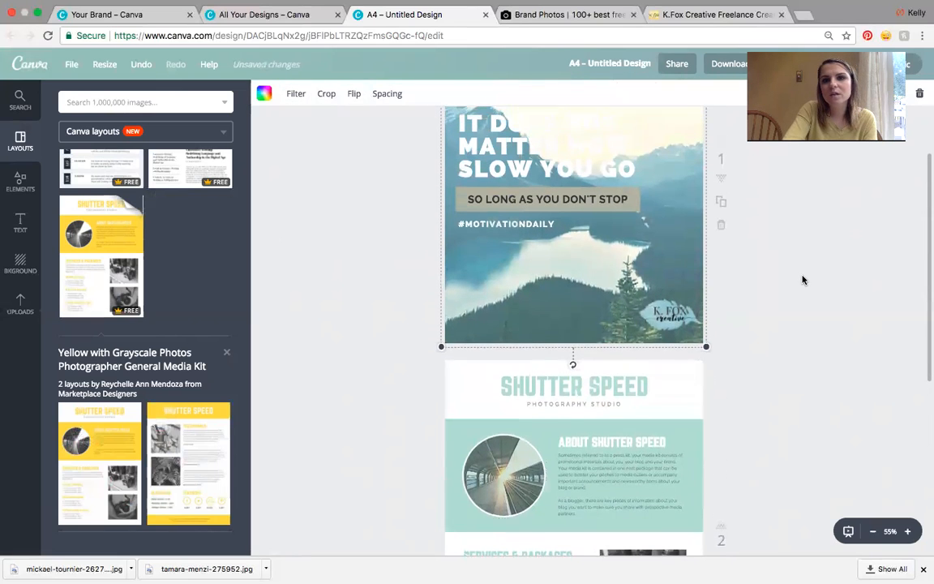
scroll(803, 280, "up", 3)
left_click(507, 286)
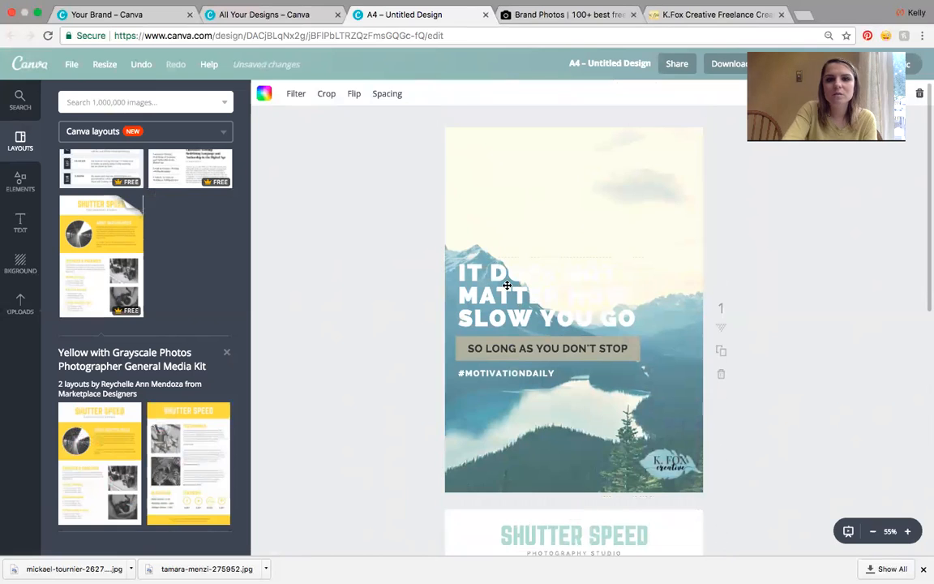
left_click(507, 286)
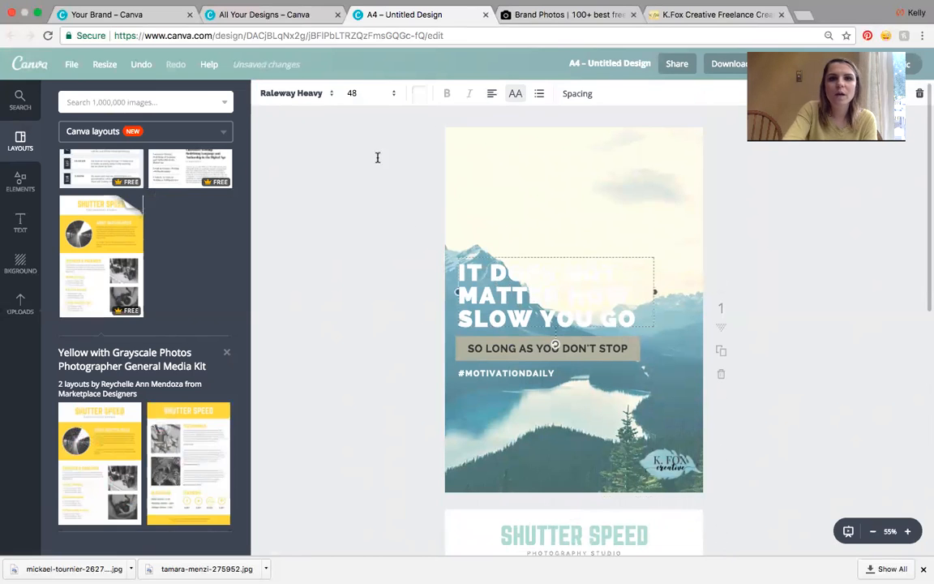
left_click(418, 94)
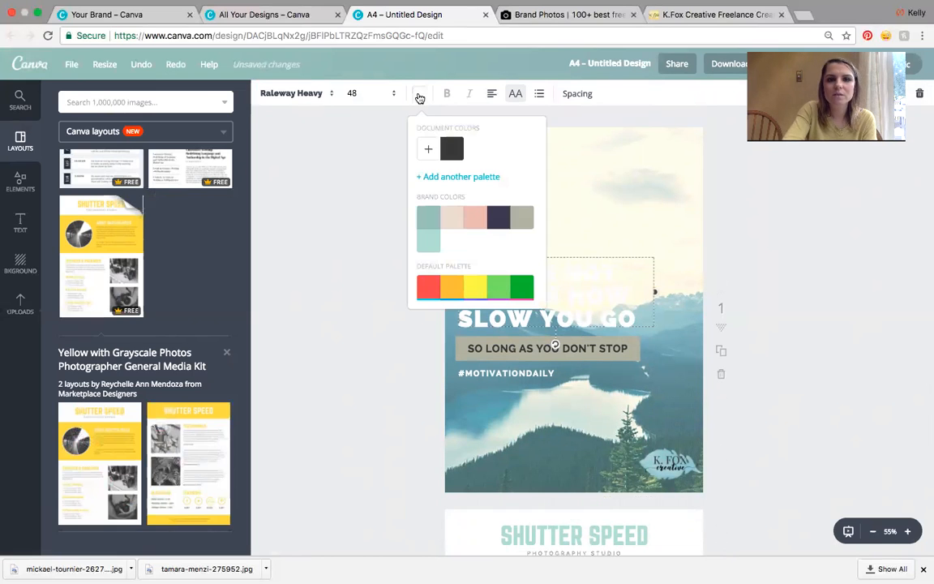
left_click(501, 218)
left_click(807, 235)
- Add a third page and apply the beige Agenda layout to it
scroll(807, 236, "down", 3)
scroll(807, 235, "down", 8)
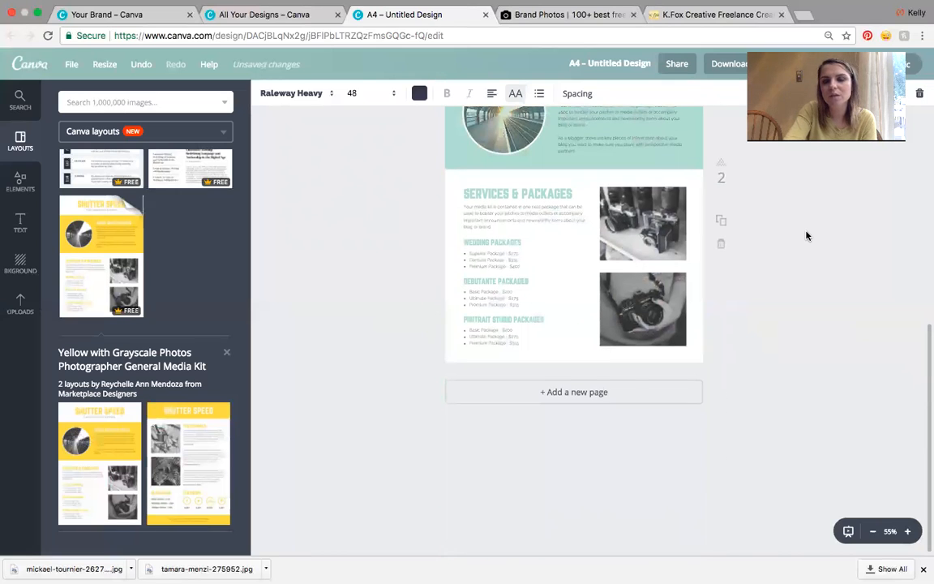
left_click(626, 392)
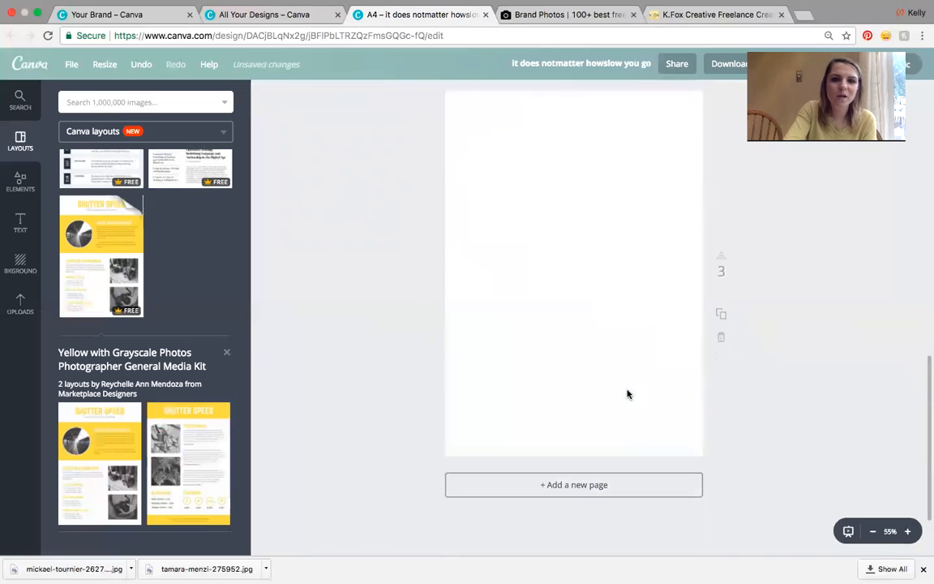
left_click(21, 305)
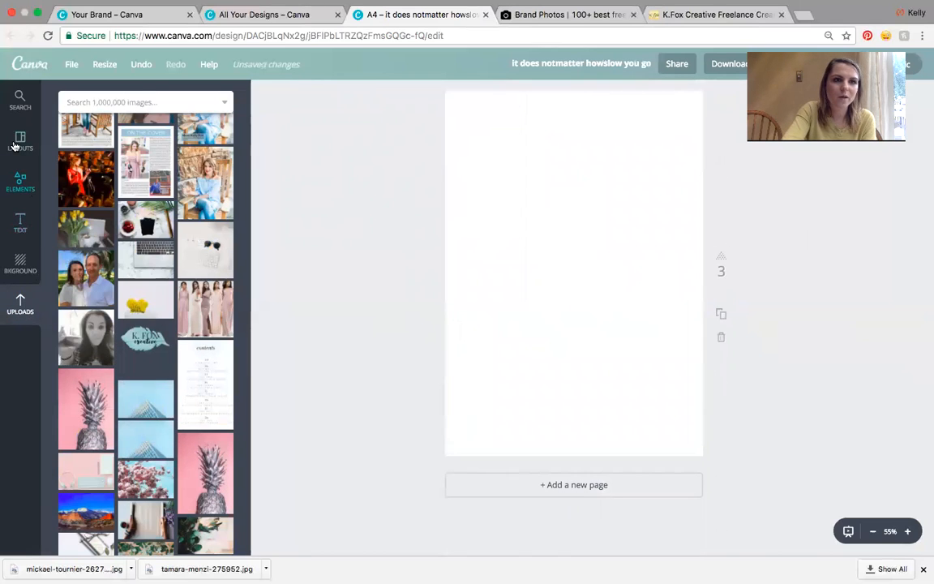
left_click(14, 145)
scroll(117, 365, "down", 5)
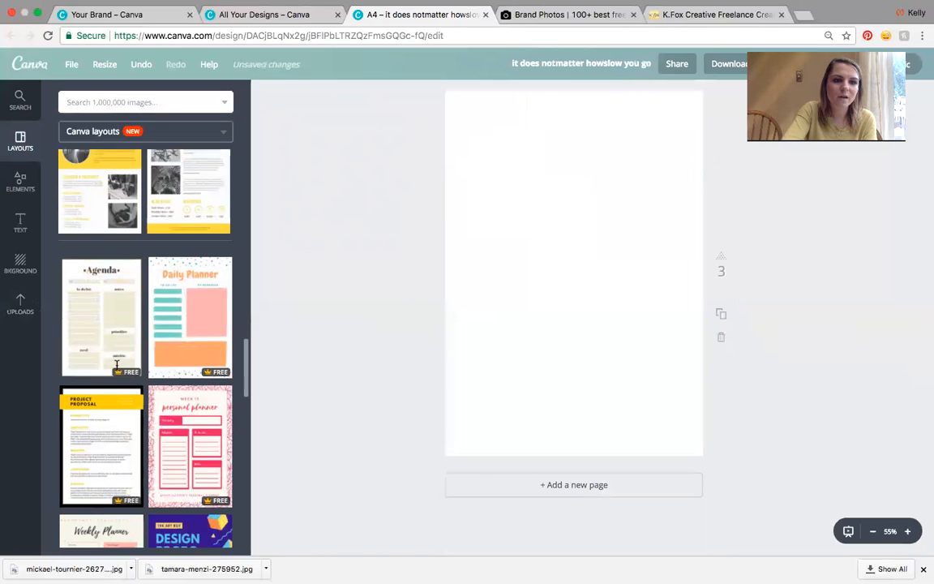
scroll(117, 365, "down", 2)
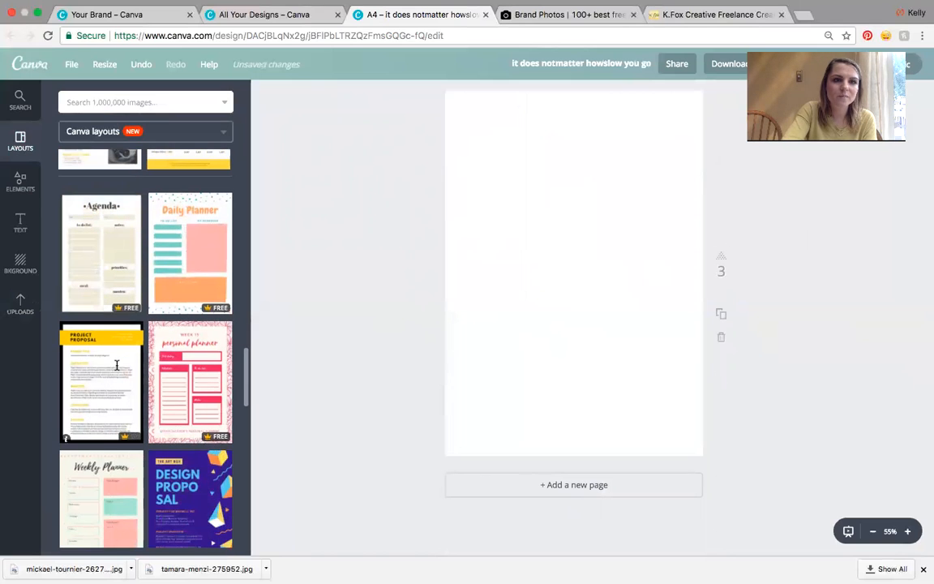
left_click(118, 258)
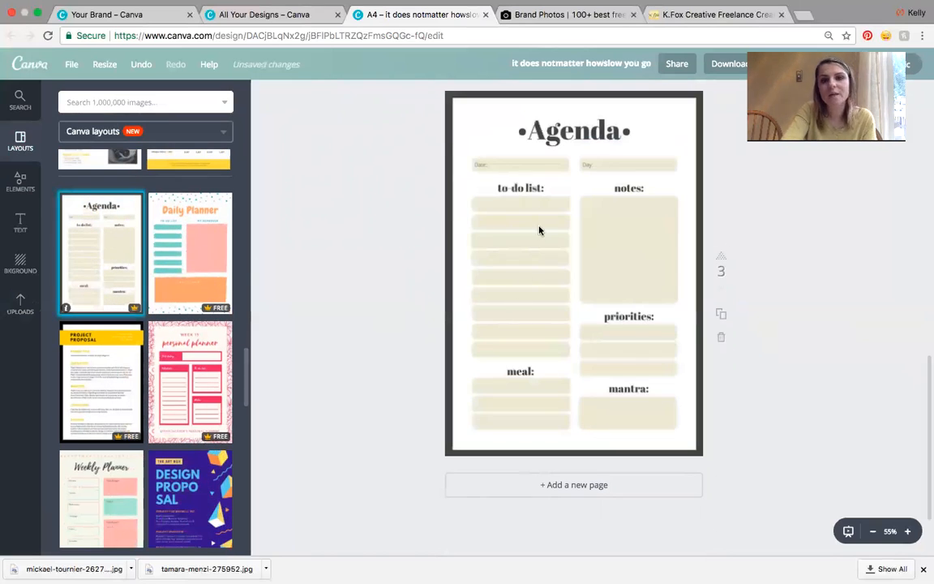